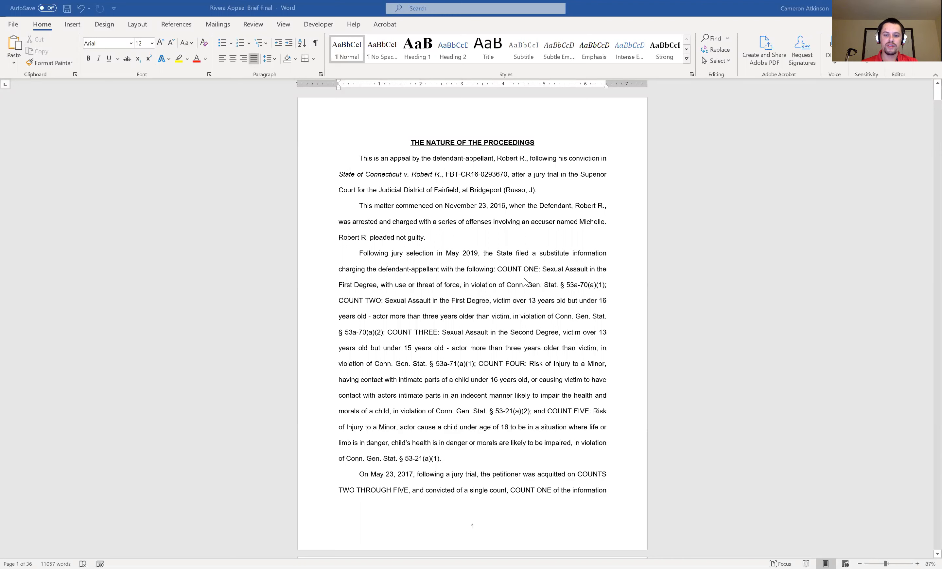
Step: Start marking the COUNT ONE citation "Conn. Gen. Stat. § 53a-70(a)(1)" for the table of authorities, with the category set to Statutes
left_click(507, 284)
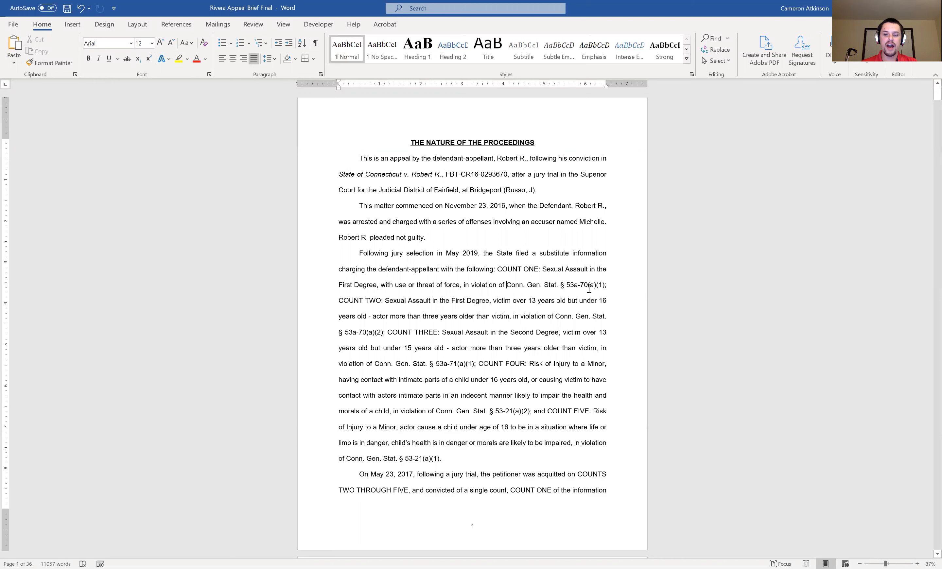
double_click(582, 285)
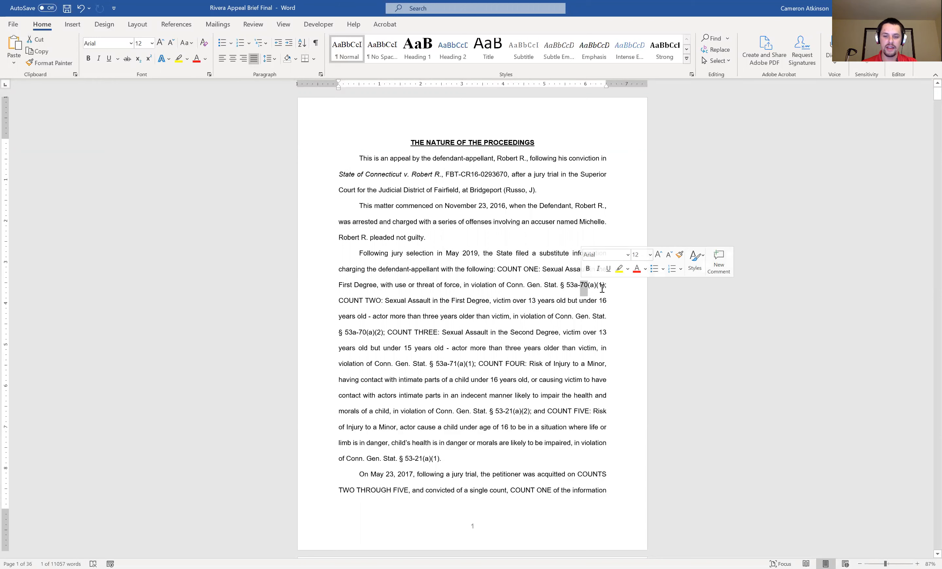
left_click(604, 288)
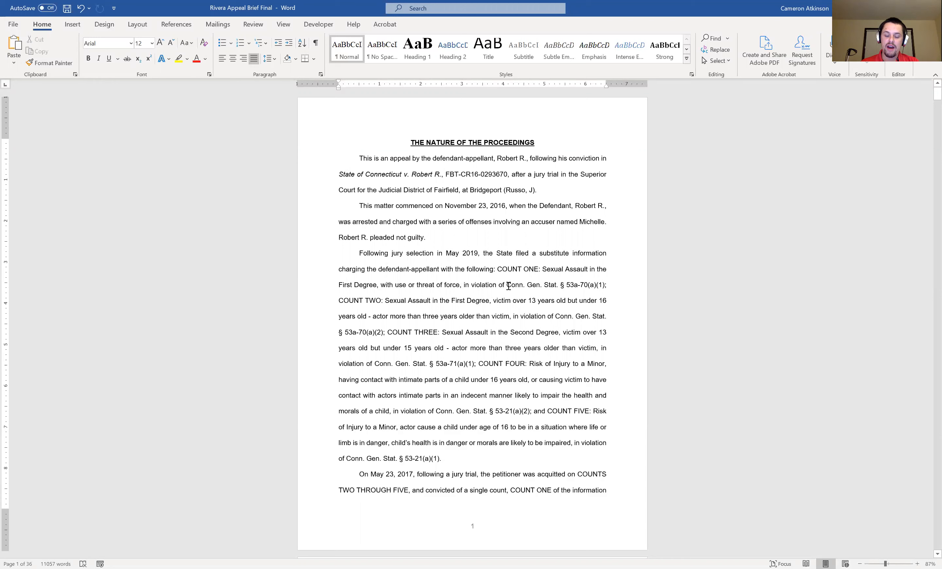
left_click_drag(507, 286, 605, 290)
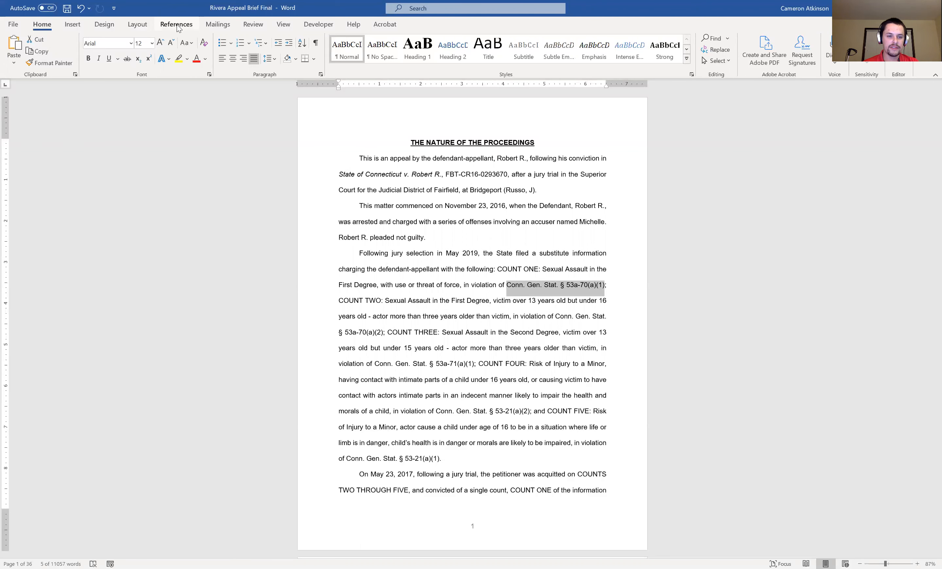
left_click(176, 24)
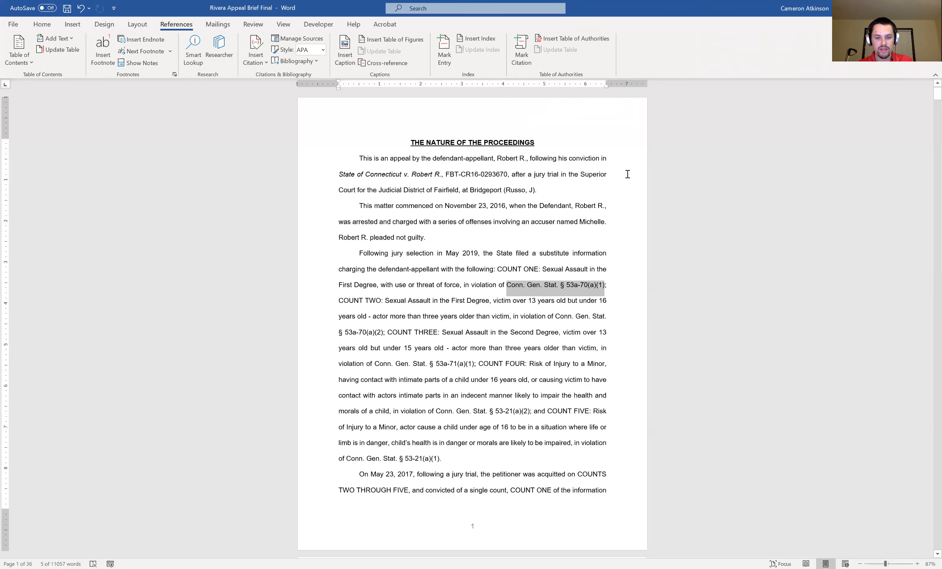
left_click(518, 45)
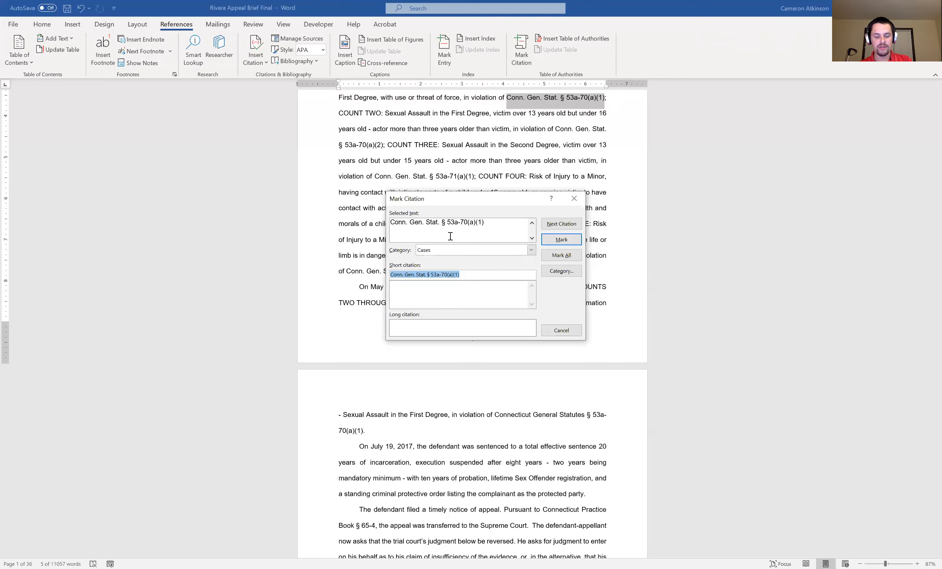
left_click(449, 250)
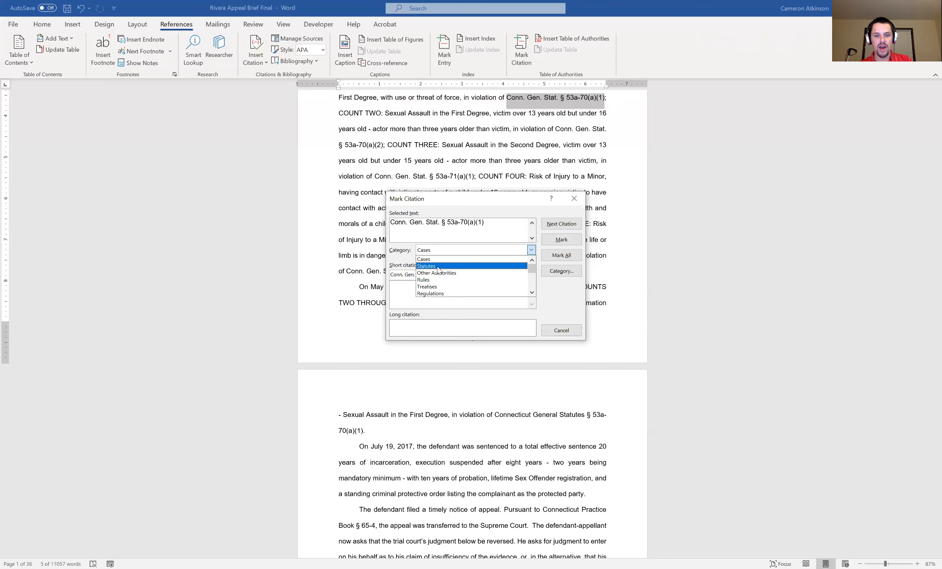
left_click(438, 266)
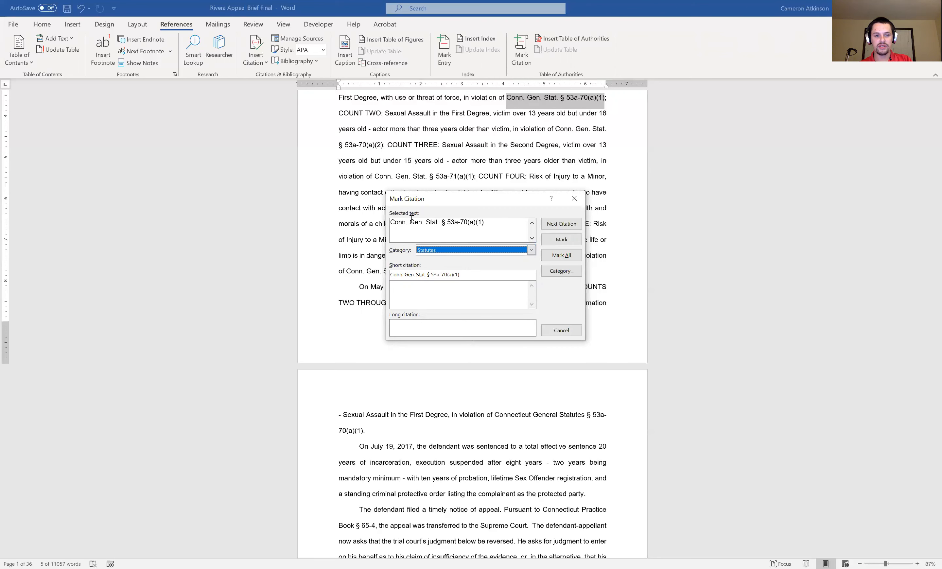
Step: Shorten both the selected text and the short citation to "Conn. Gen. Stat. § 53a-70", mark this single citation and close the dialog
left_click(489, 222)
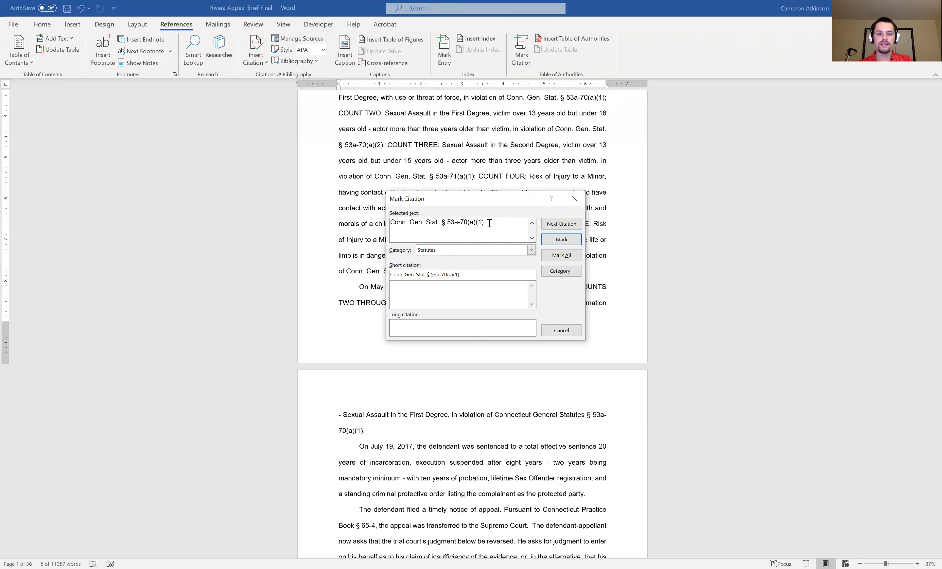
left_click_drag(467, 225, 488, 225)
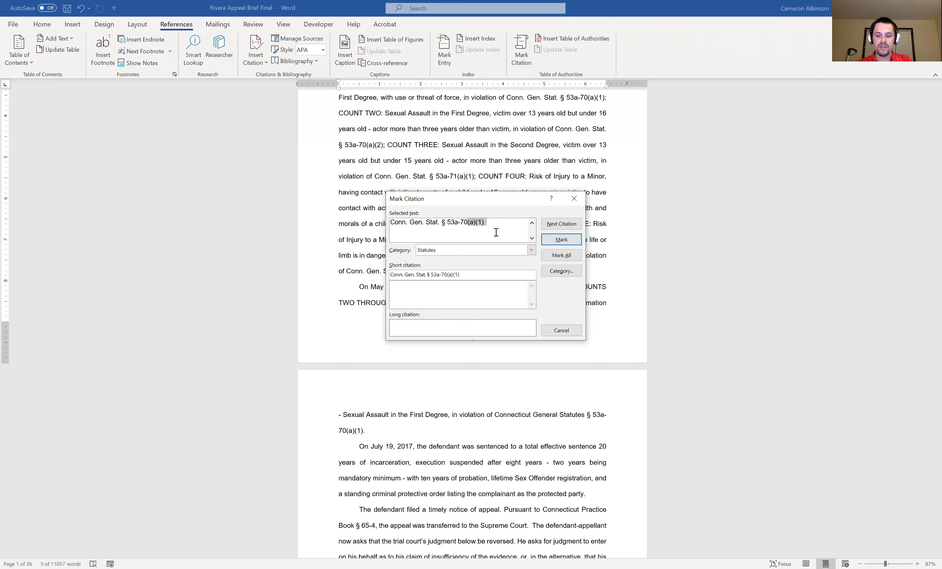
key("Delete")
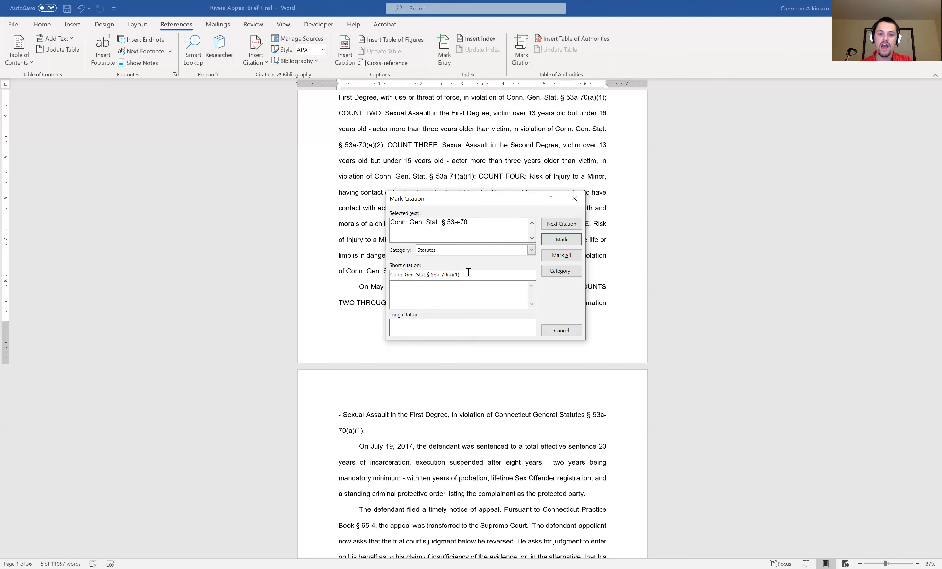
left_click_drag(467, 275, 448, 277)
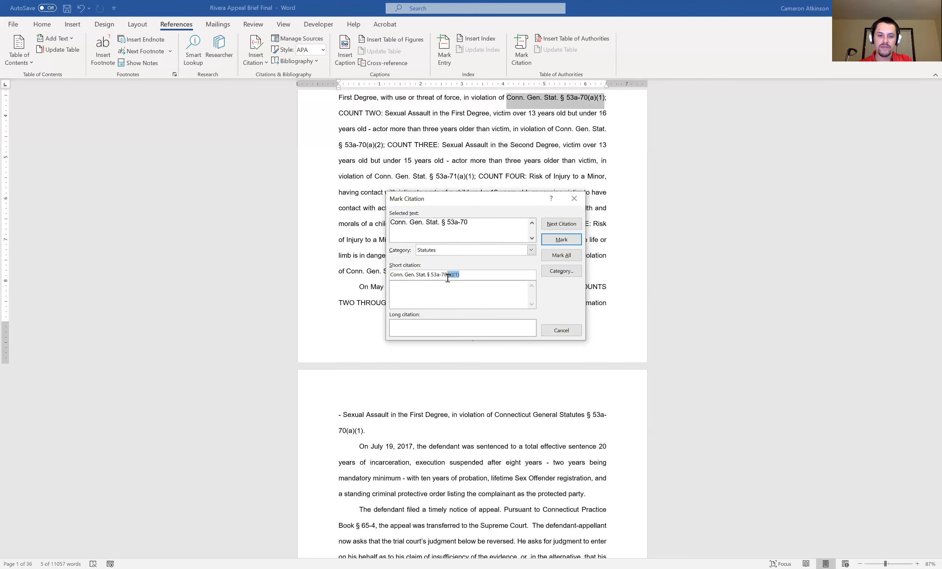
key("BackSpace")
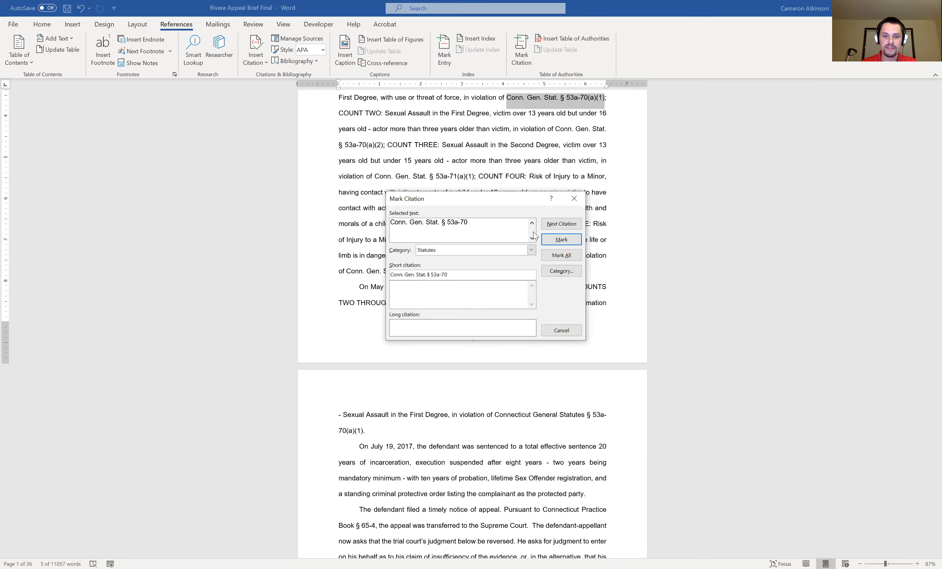
left_click(560, 240)
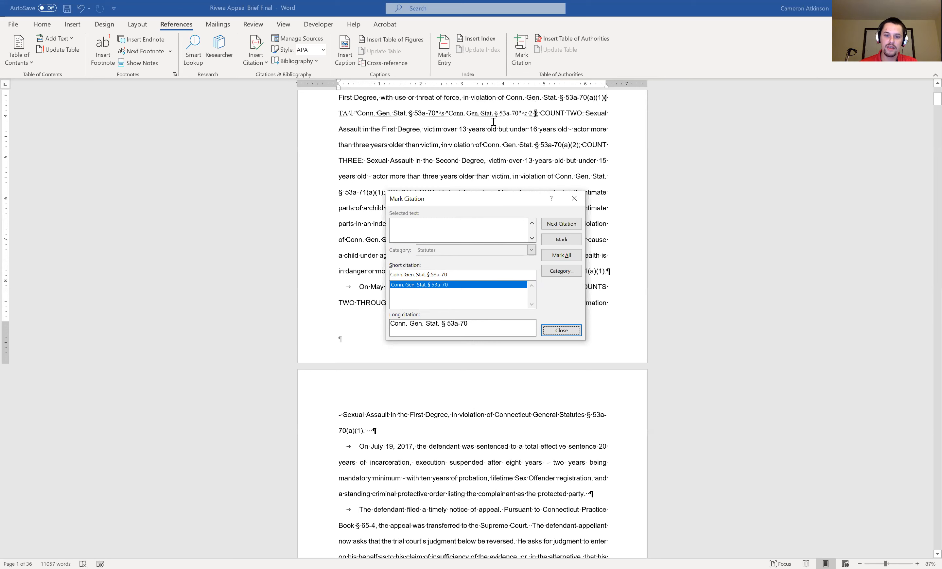
left_click(561, 331)
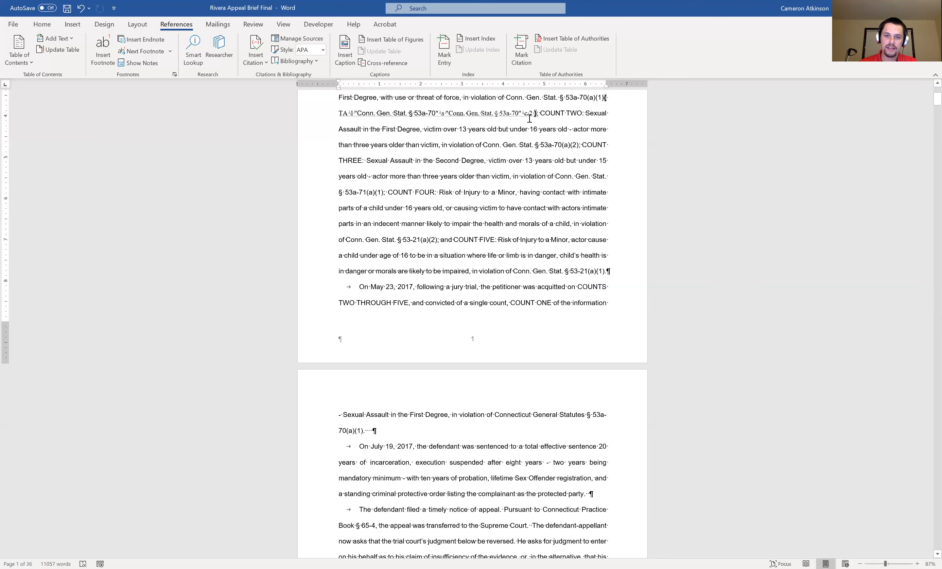
Step: Highlight the TA field code inserted after the COUNT ONE citation and hide the document's formatting marks
scroll(506, 129, "up", 2)
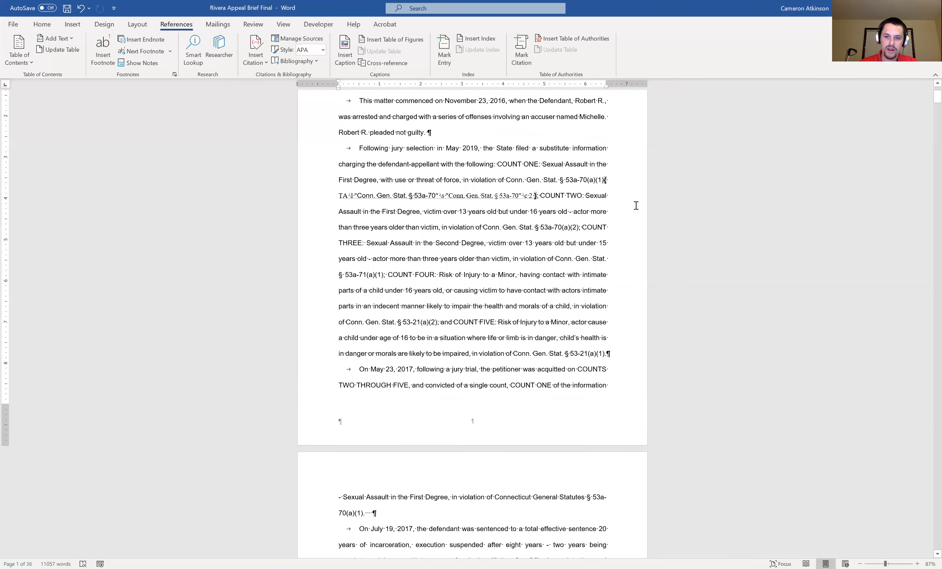
left_click_drag(605, 180, 536, 196)
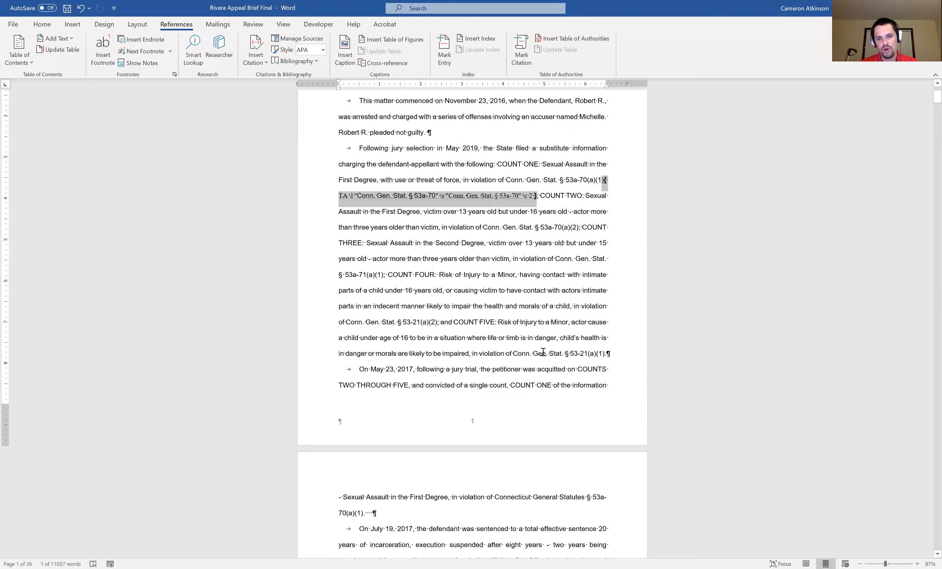
left_click(604, 179)
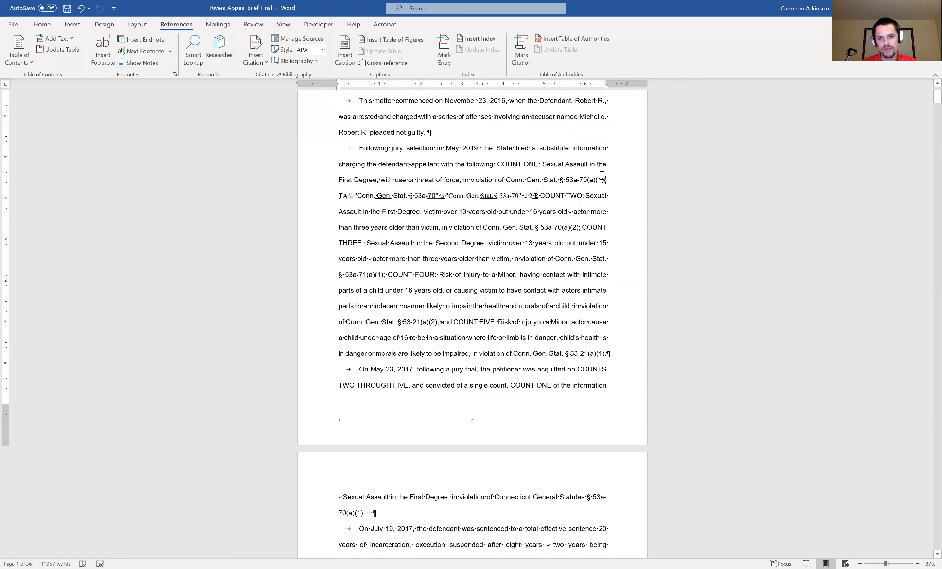
left_click_drag(605, 181, 537, 196)
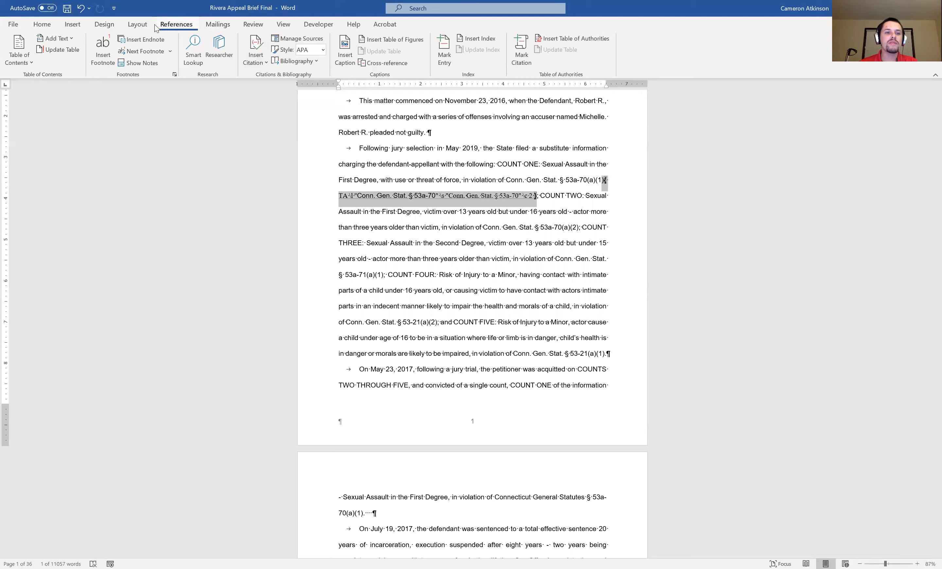
left_click(42, 24)
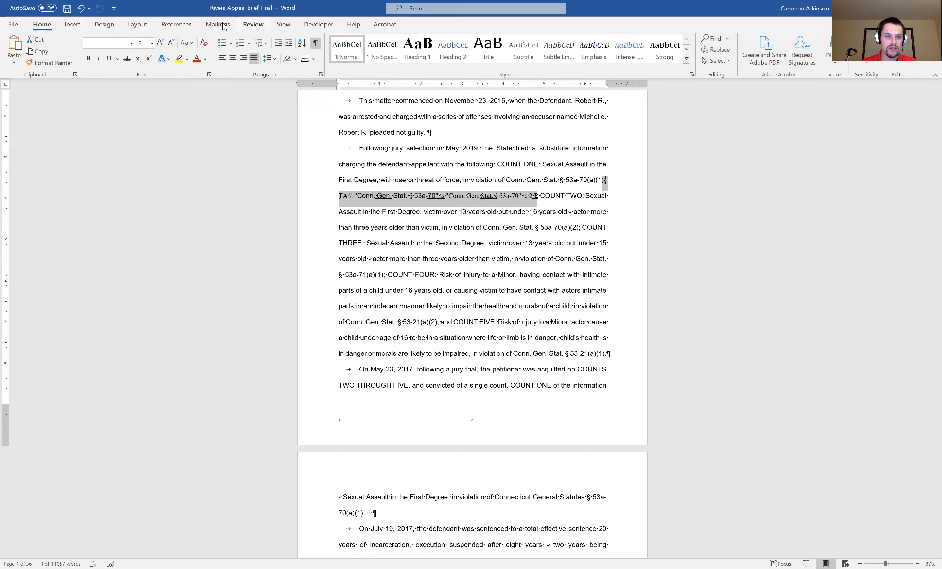
left_click(316, 44)
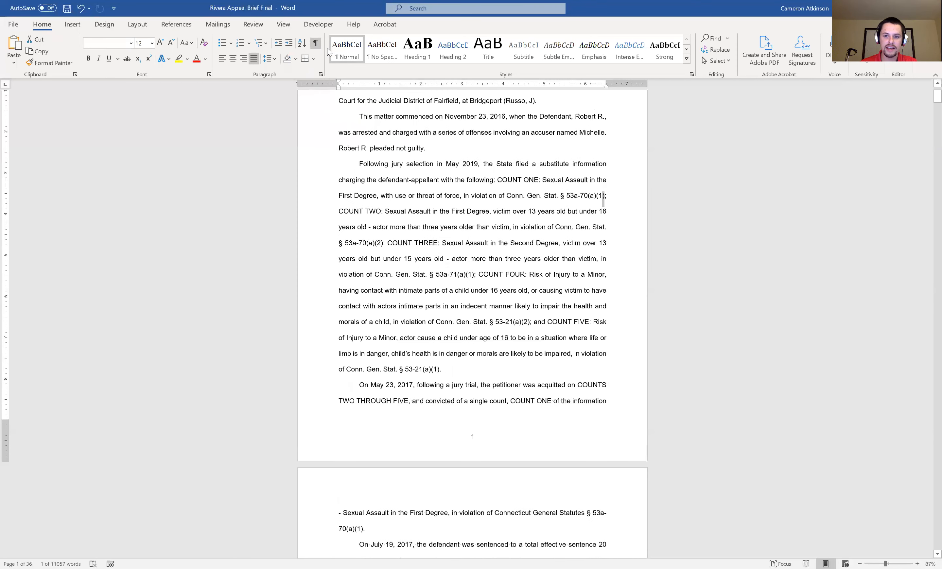
left_click(605, 197)
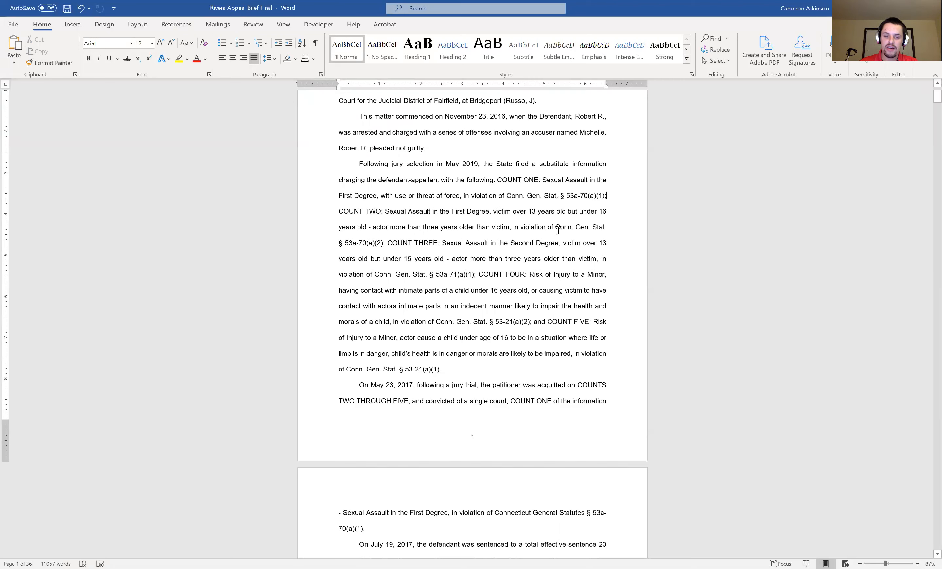
Step: Mark the COUNT TWO citation "Conn. Gen. Stat. § 53a-70(a)(2)" under the existing short citation "Conn. Gen. Stat. § 53a-70"
left_click_drag(555, 231, 384, 243)
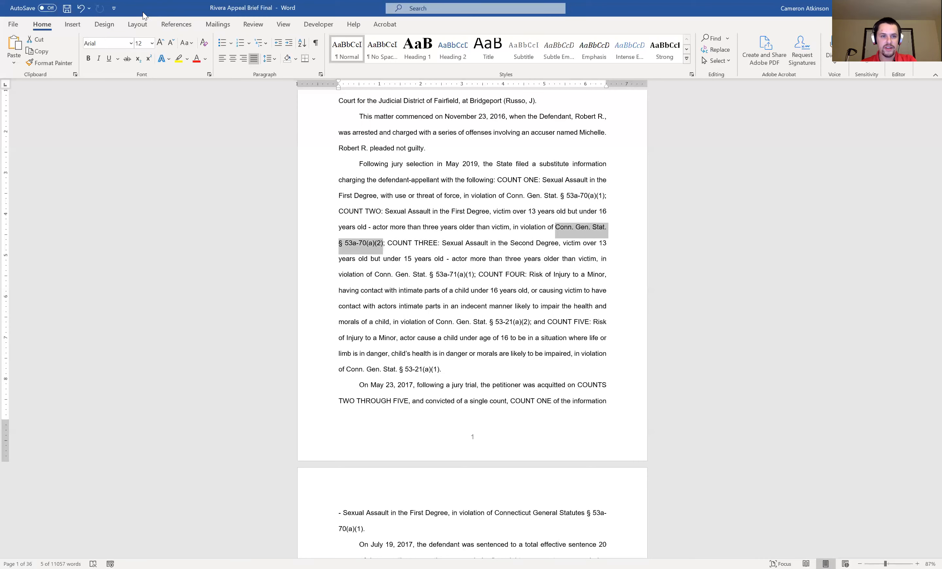
left_click(182, 25)
left_click(518, 55)
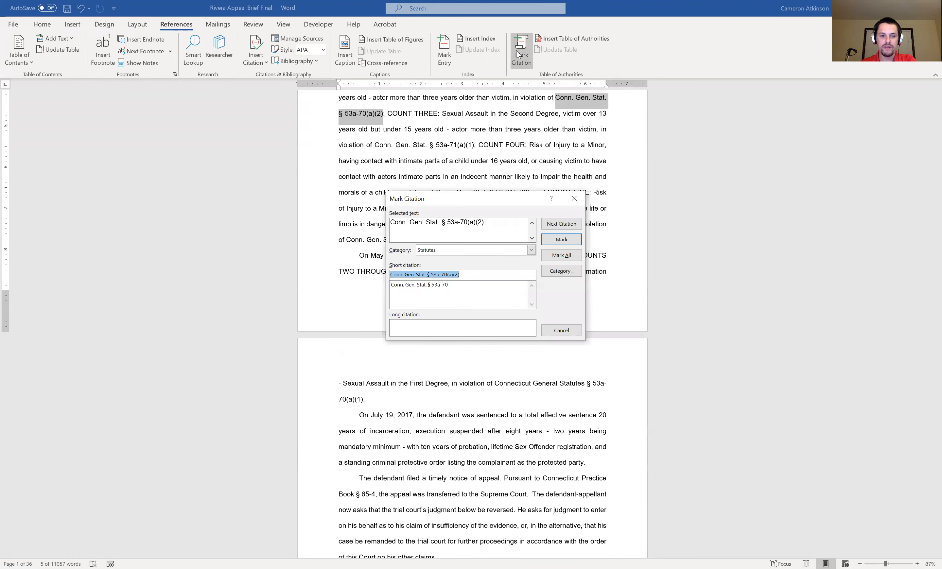
left_click(451, 288)
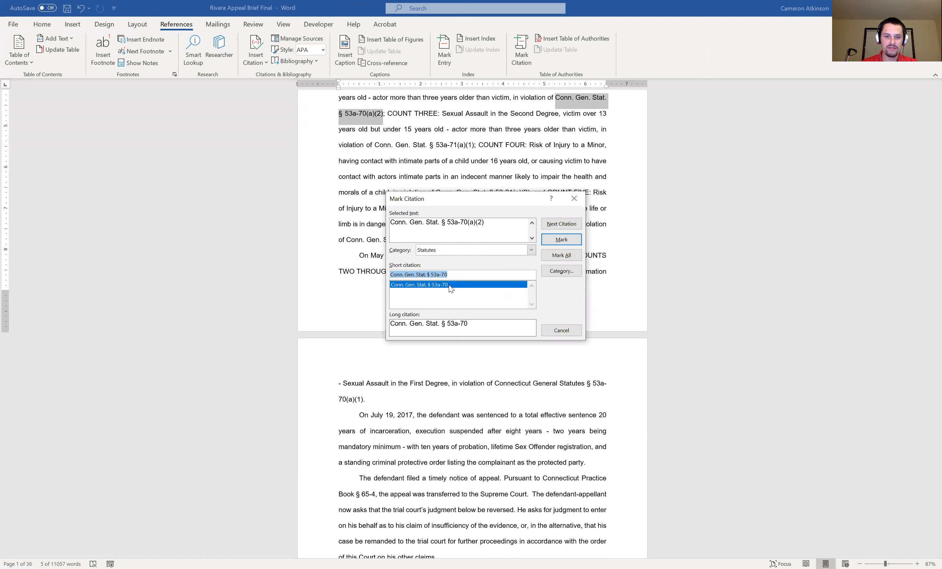
left_click(547, 238)
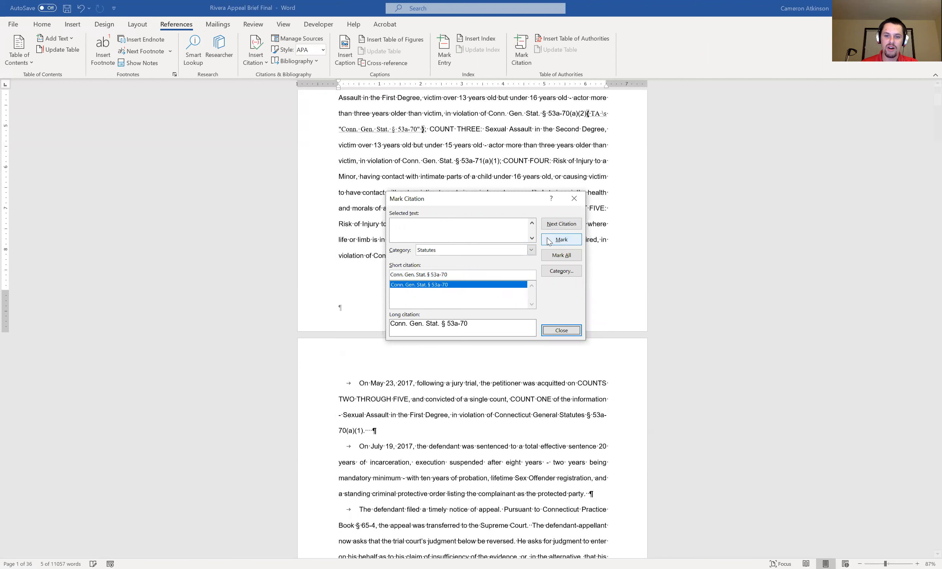
left_click(566, 331)
Step: Review the field codes at the COUNT ONE and COUNT TWO citations and hide the formatting marks again
scroll(520, 171, "up", 2)
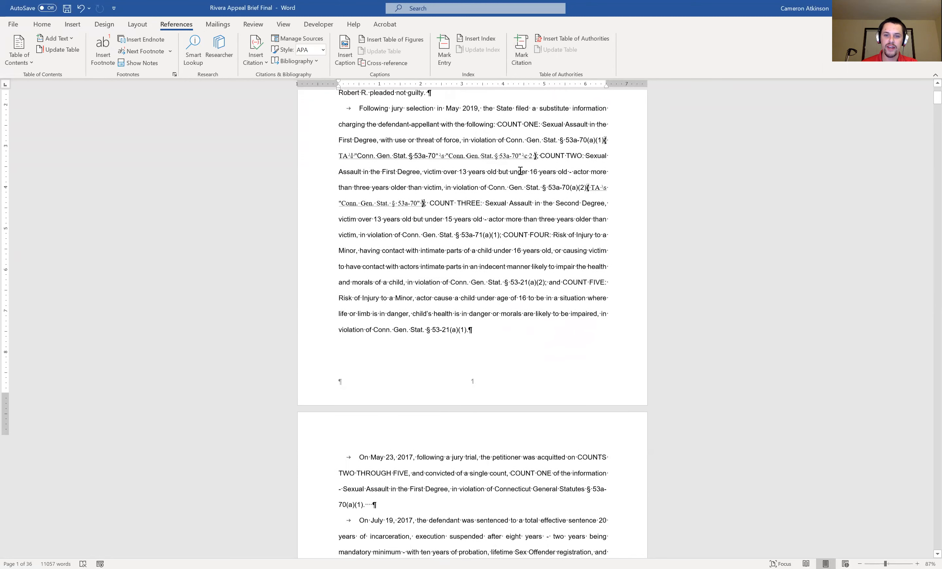
scroll(520, 171, "up", 1)
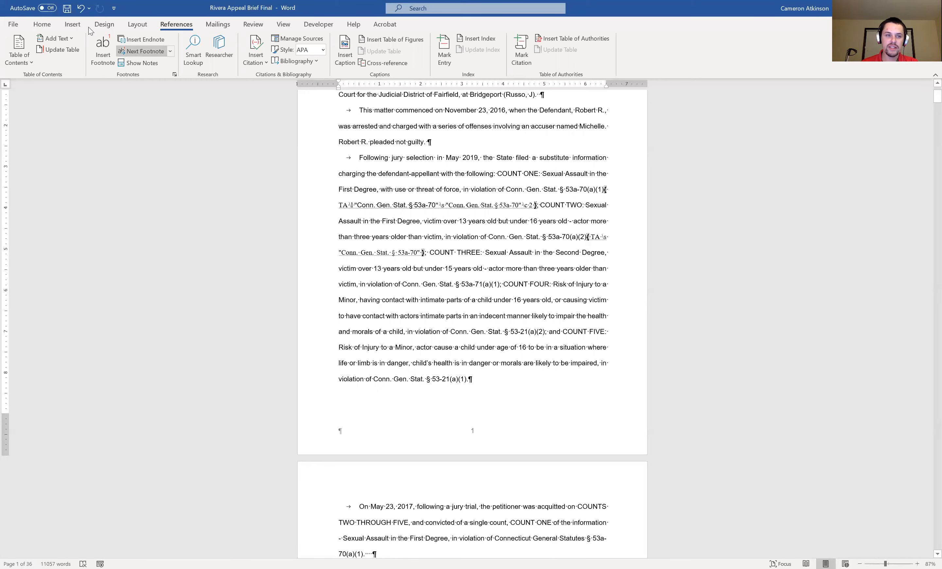
left_click(44, 24)
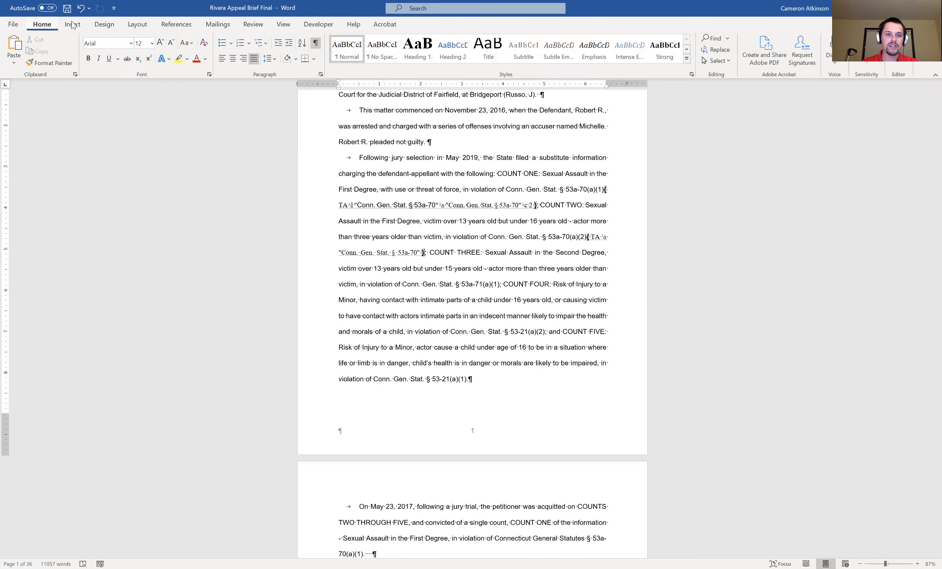
left_click(316, 44)
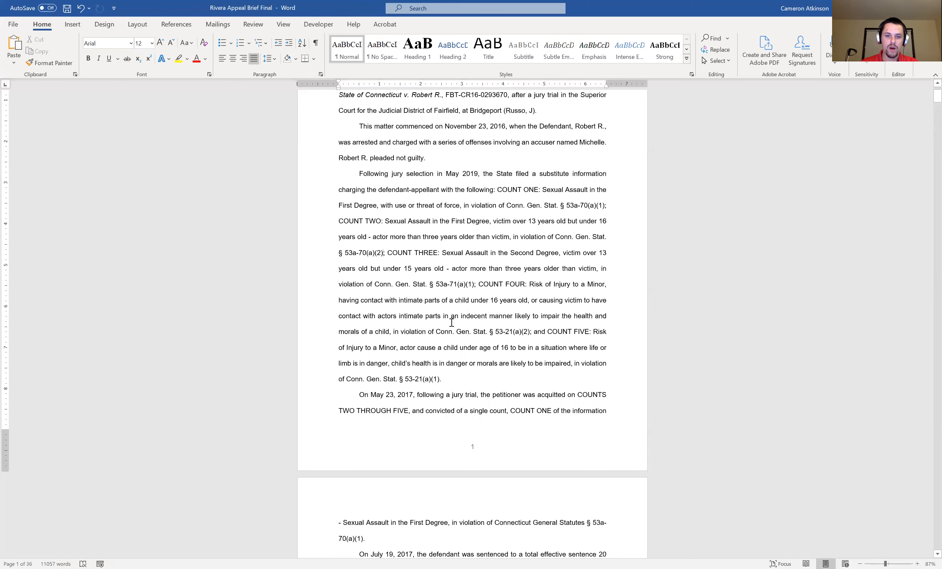
Step: Look through the brief's opening pages and Statement of the Facts for the next authority to mark
scroll(452, 323, "down", 1)
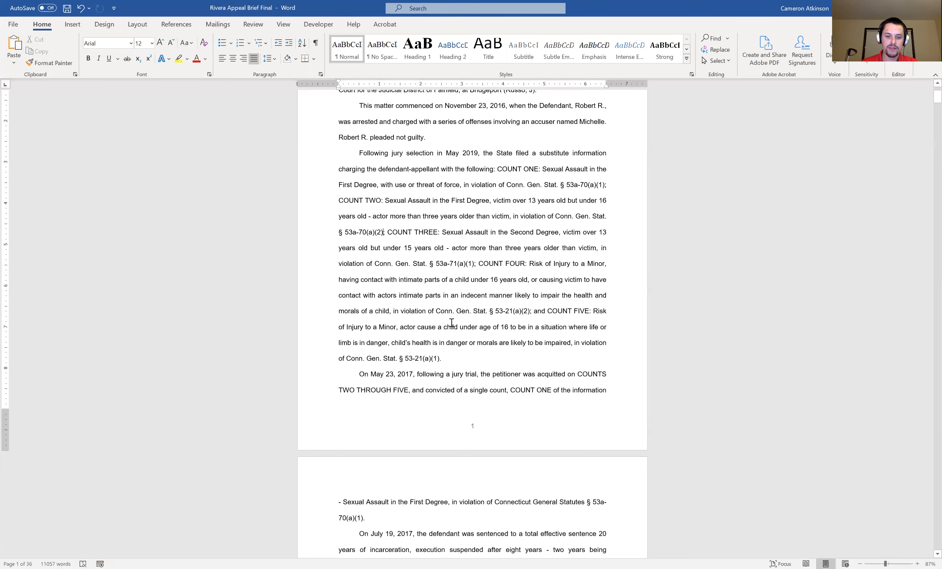
scroll(452, 323, "down", 4)
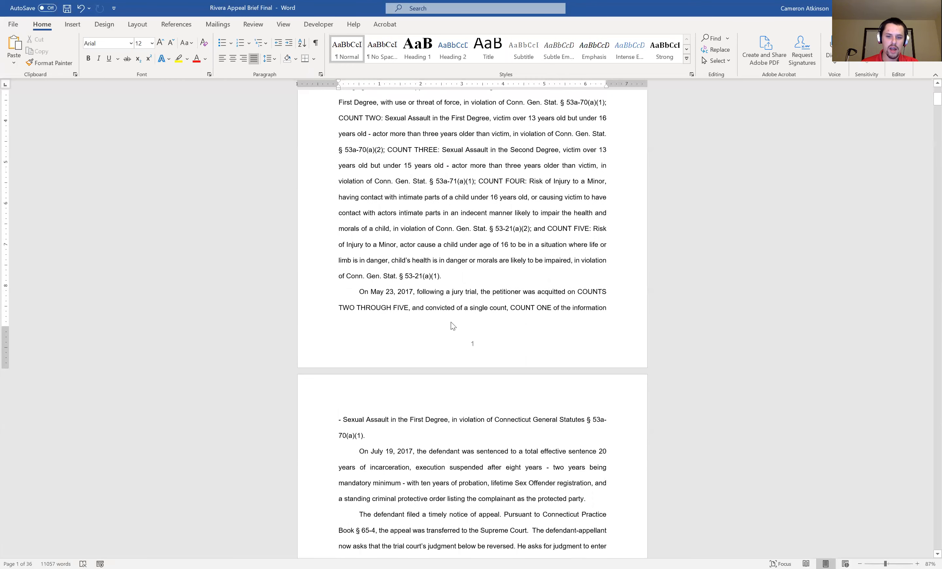
scroll(452, 323, "down", 6)
scroll(452, 323, "down", 3)
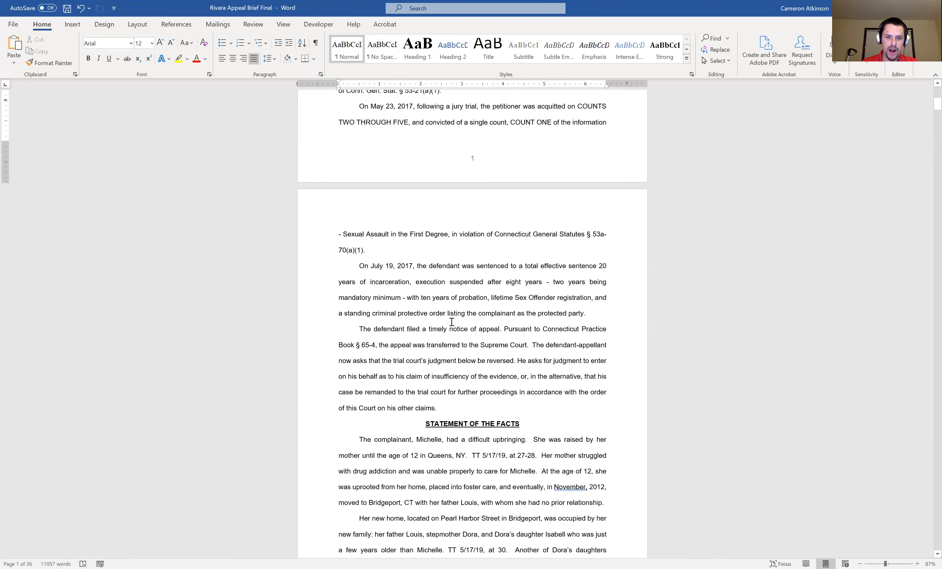
scroll(451, 322, "up", 10)
scroll(451, 322, "down", 5)
scroll(451, 322, "down", 20)
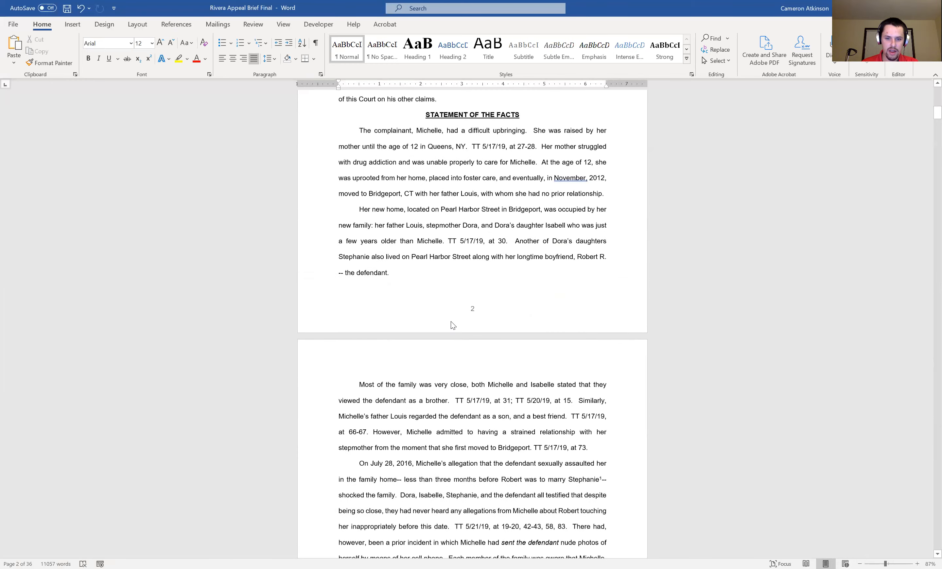
scroll(453, 325, "down", 19)
scroll(451, 322, "down", 20)
scroll(451, 322, "down", 20)
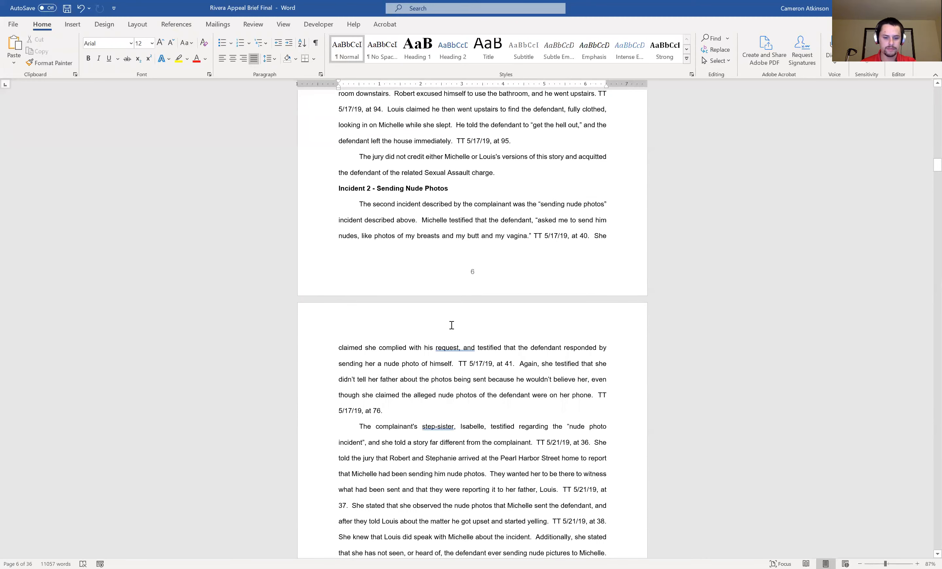
scroll(451, 322, "down", 20)
Step: Search the brief for "practice book", go to the first match on page 2 and close the search
key("ctrl+f")
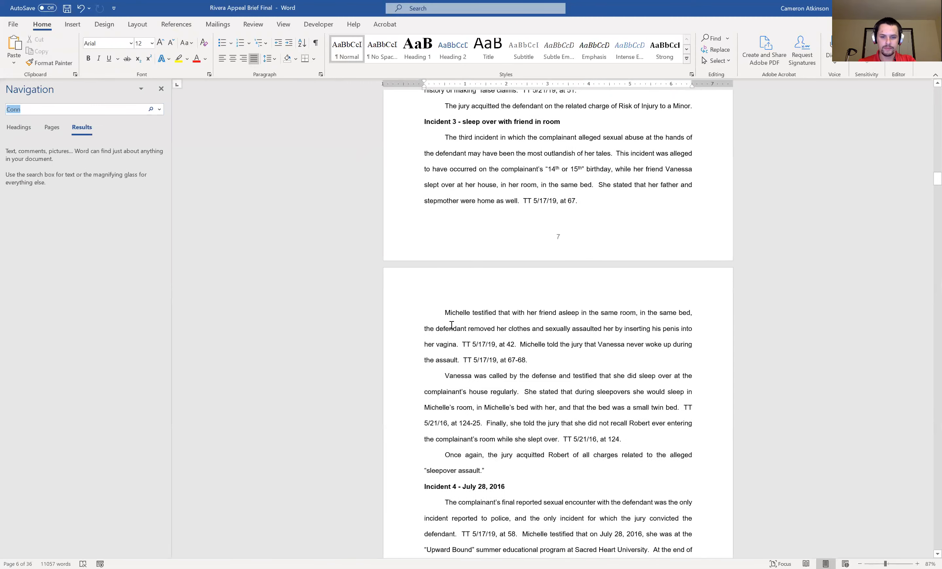
type("practice book")
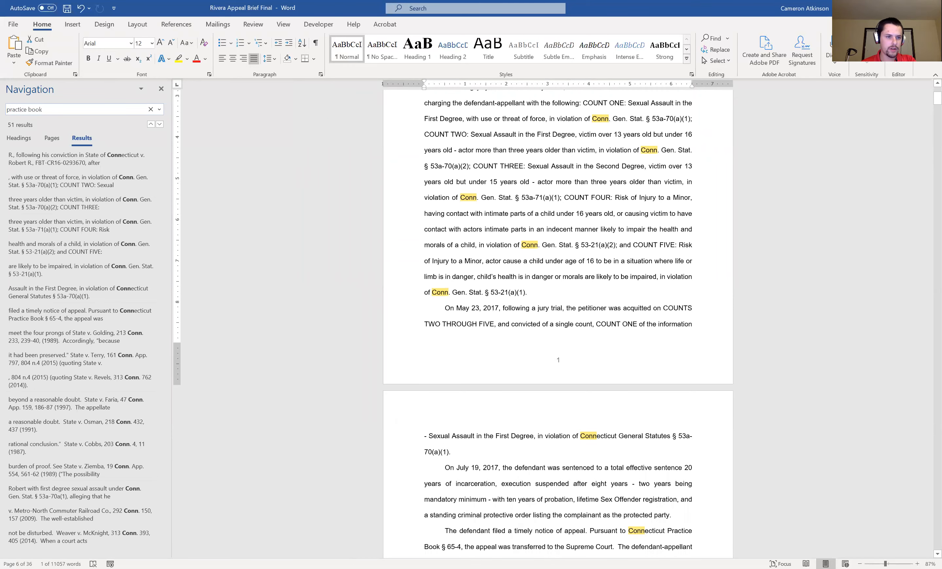
left_click(67, 166)
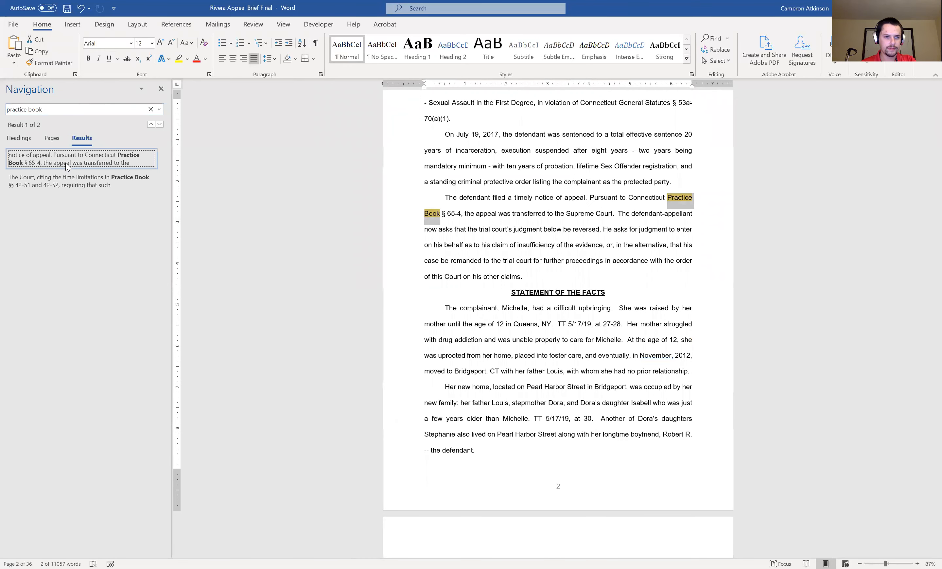
left_click(161, 89)
left_click(411, 214)
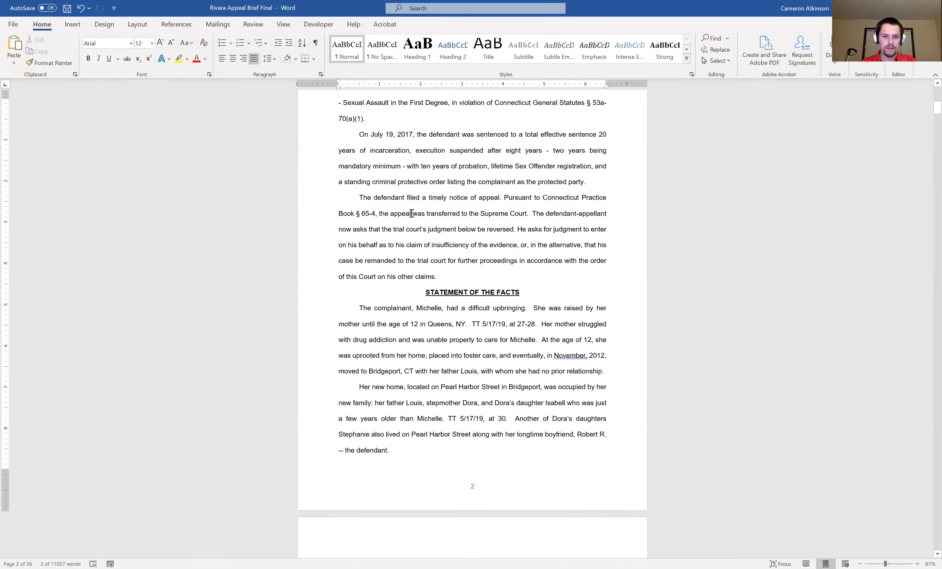
Step: Mark the single citation "Connecticut Practice Book § 65-4" in the category Other Authorities and hide the formatting marks
scroll(412, 214, "up", 2)
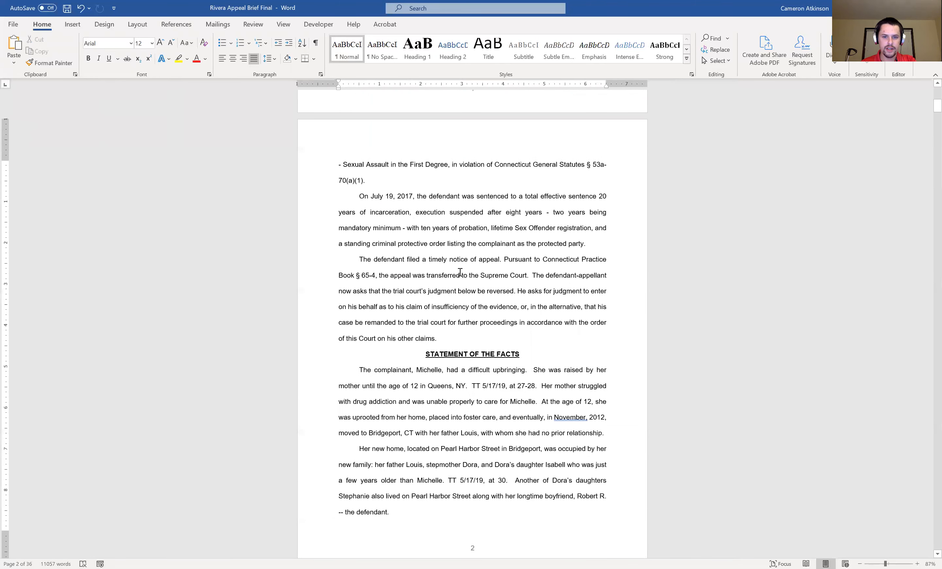
left_click_drag(543, 259, 376, 276)
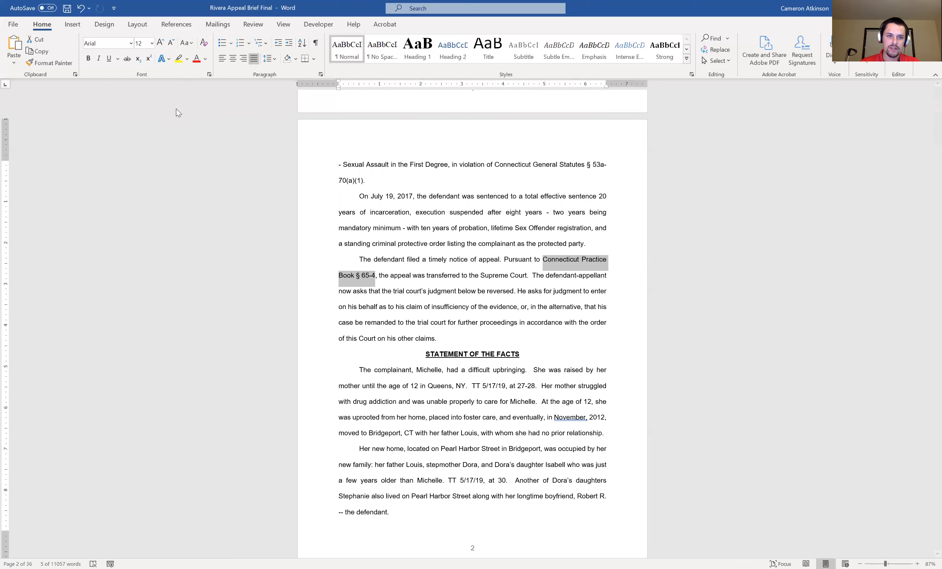
left_click(178, 27)
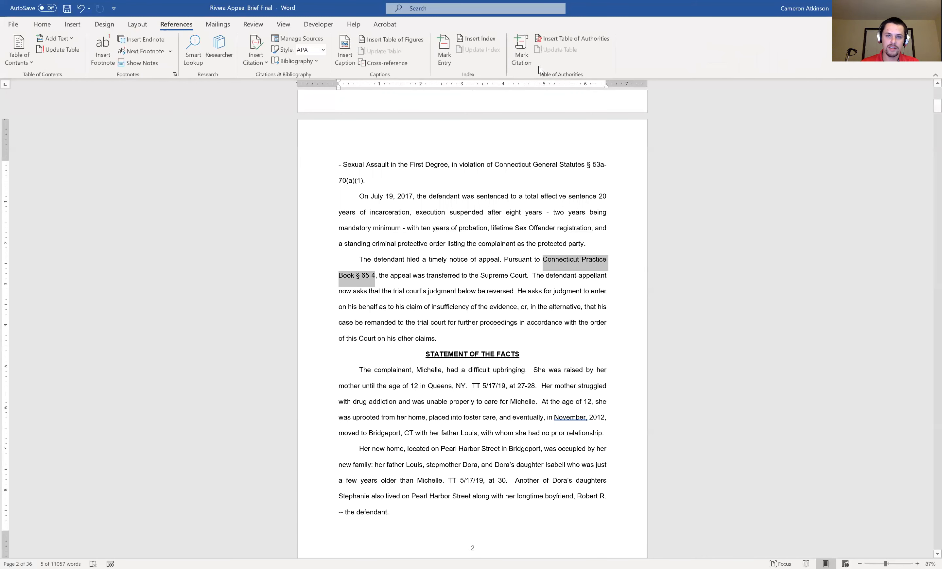
left_click(522, 48)
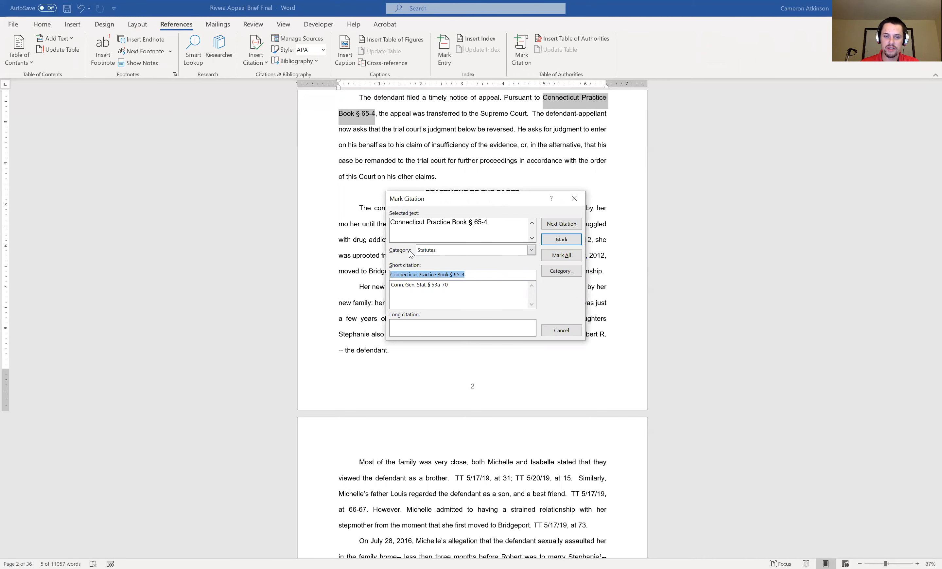
left_click(436, 249)
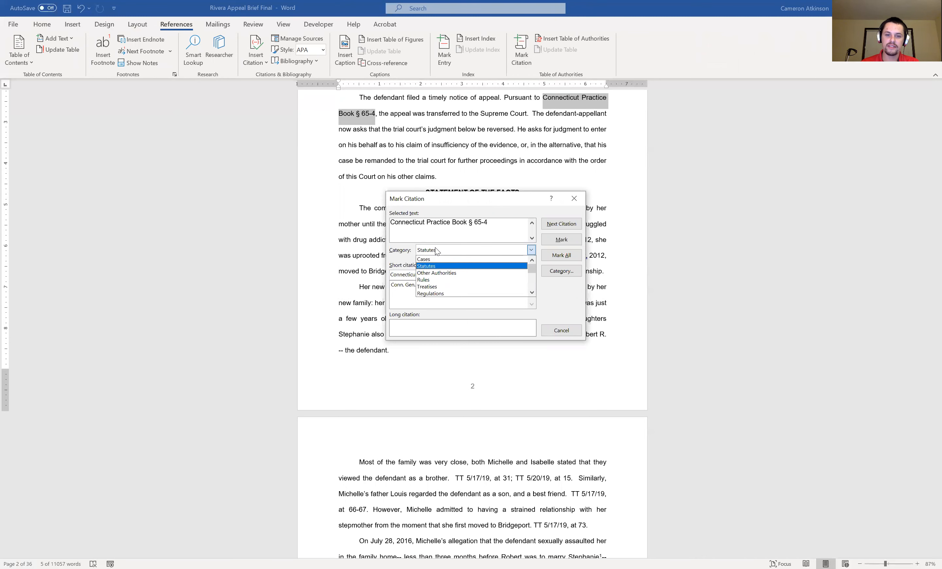
left_click(441, 274)
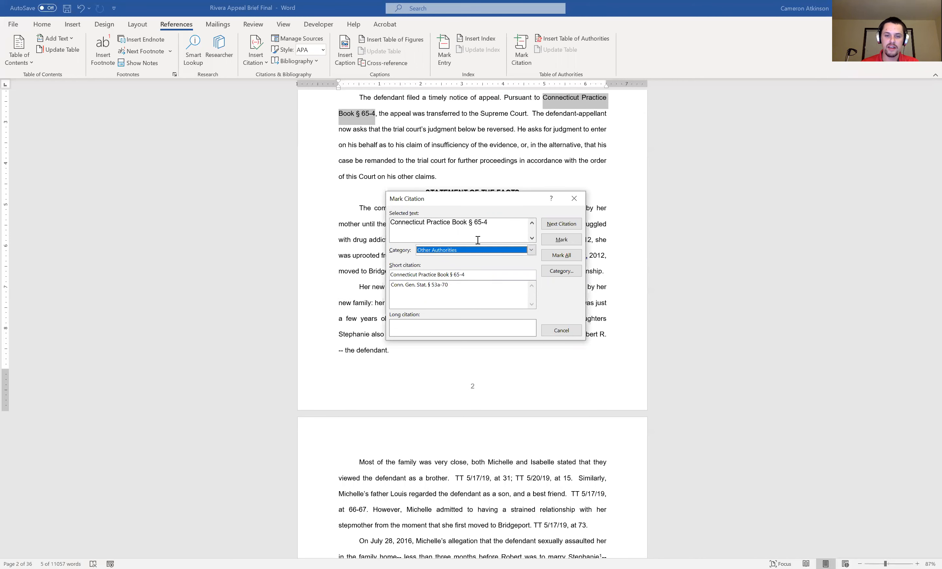
left_click(557, 239)
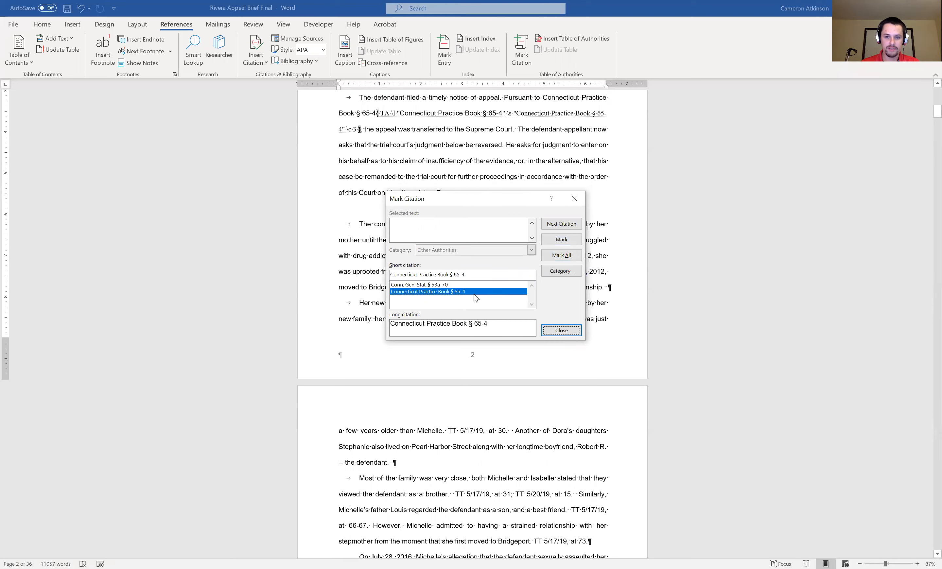
left_click(568, 333)
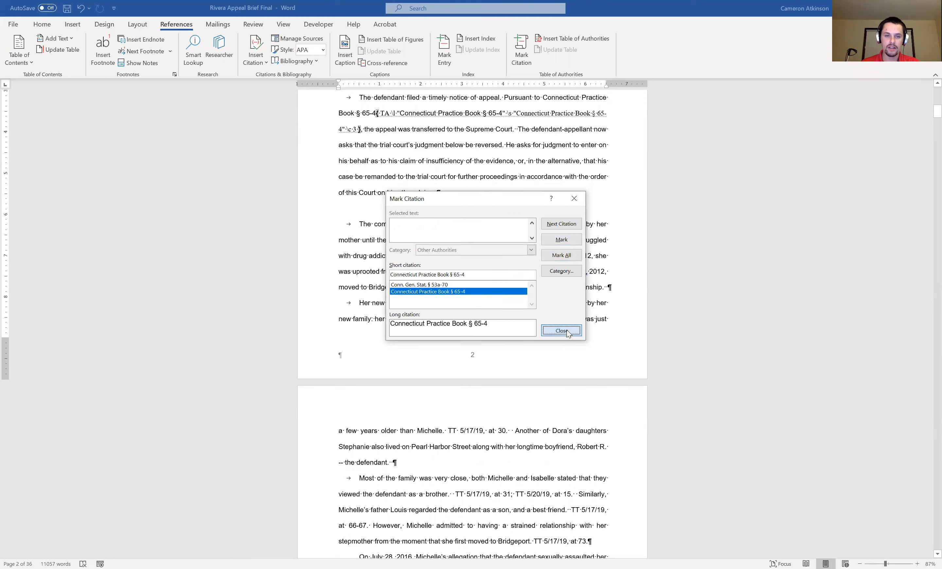
left_click(49, 26)
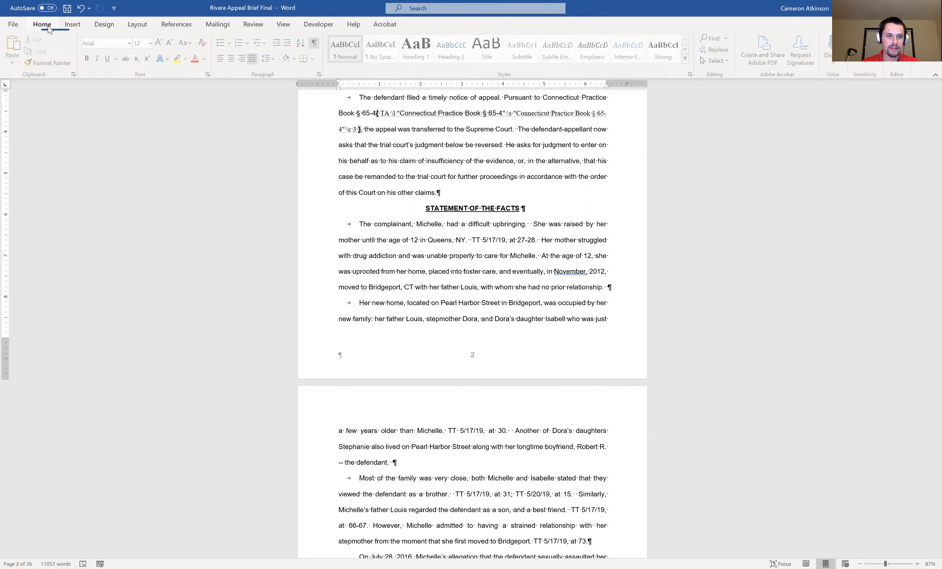
left_click(315, 44)
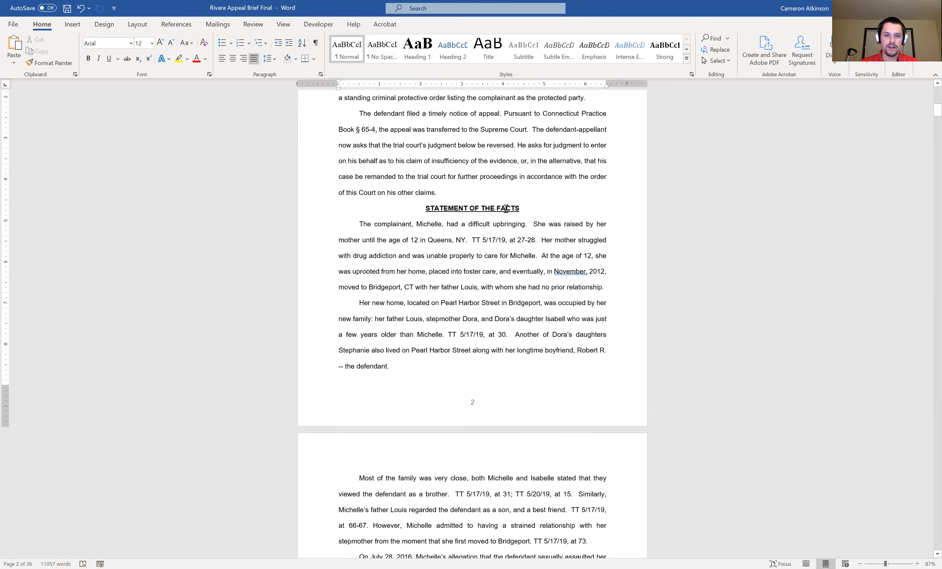
Step: Look through the Statement of the Facts and the start of the Argument section for the first case citation
scroll(507, 203, "down", 5)
scroll(507, 204, "down", 15)
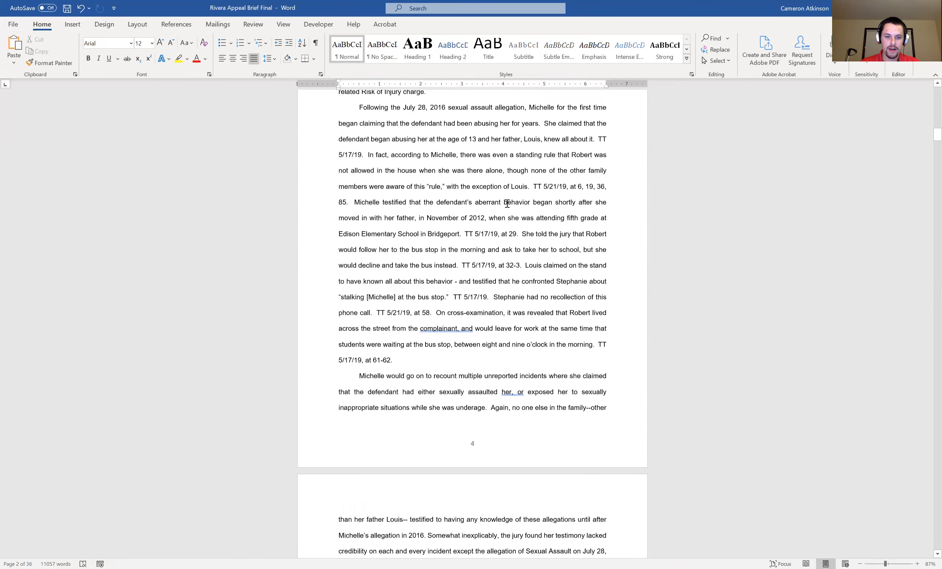
scroll(507, 204, "down", 15)
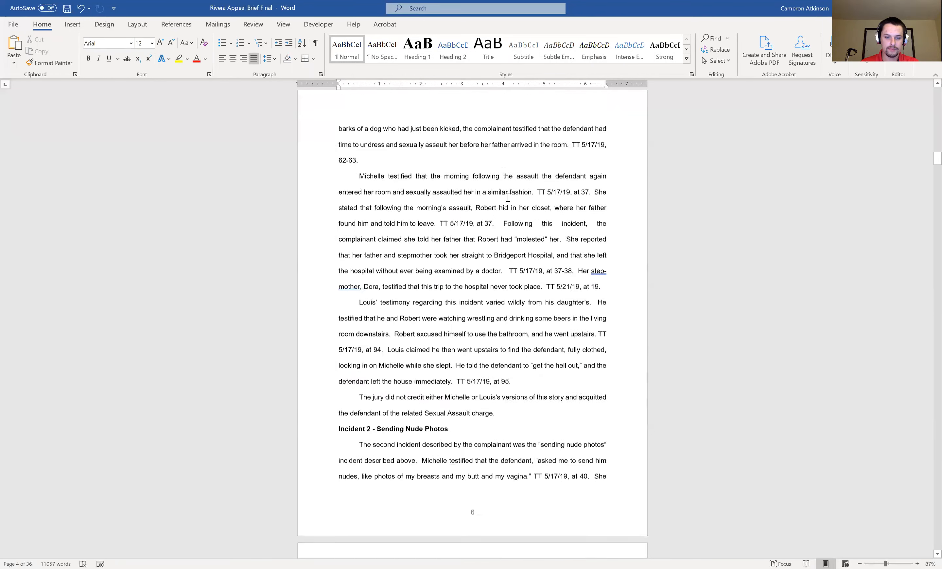
scroll(508, 198, "down", 15)
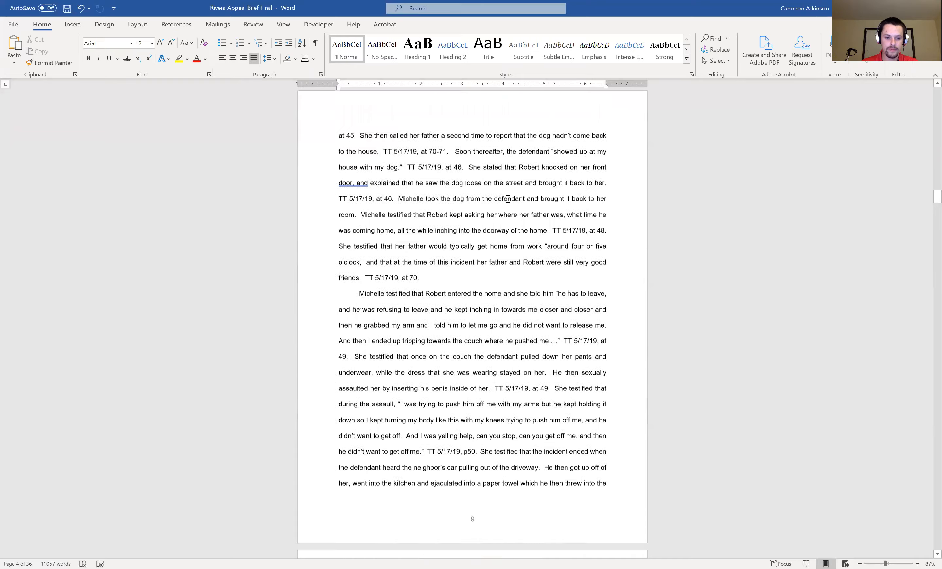
scroll(507, 198, "down", 20)
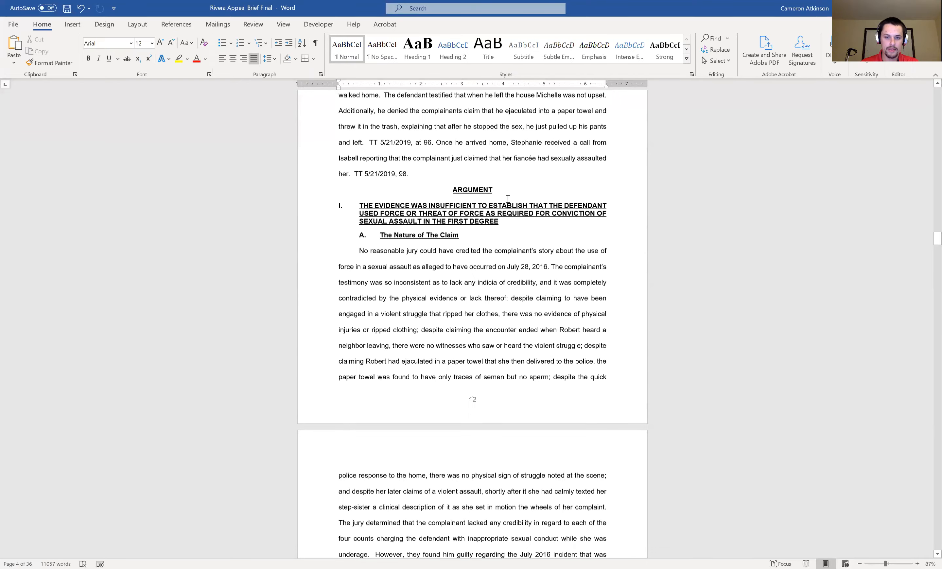
scroll(508, 199, "down", 9)
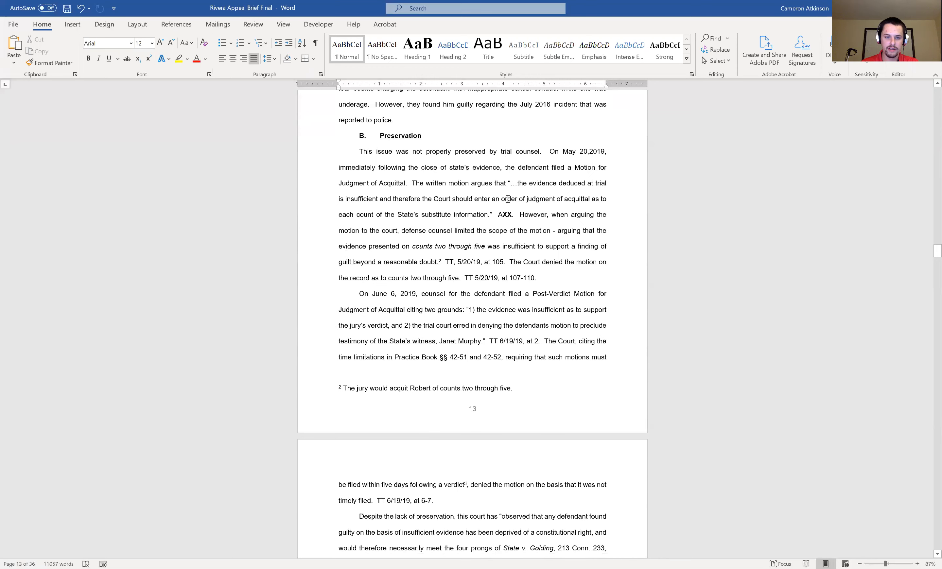
scroll(507, 199, "up", 1)
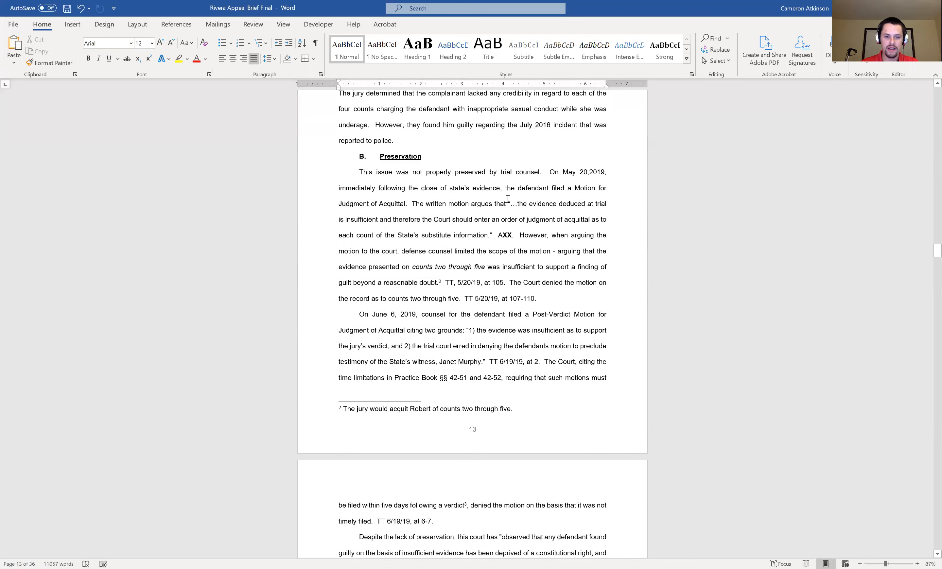
scroll(508, 199, "down", 8)
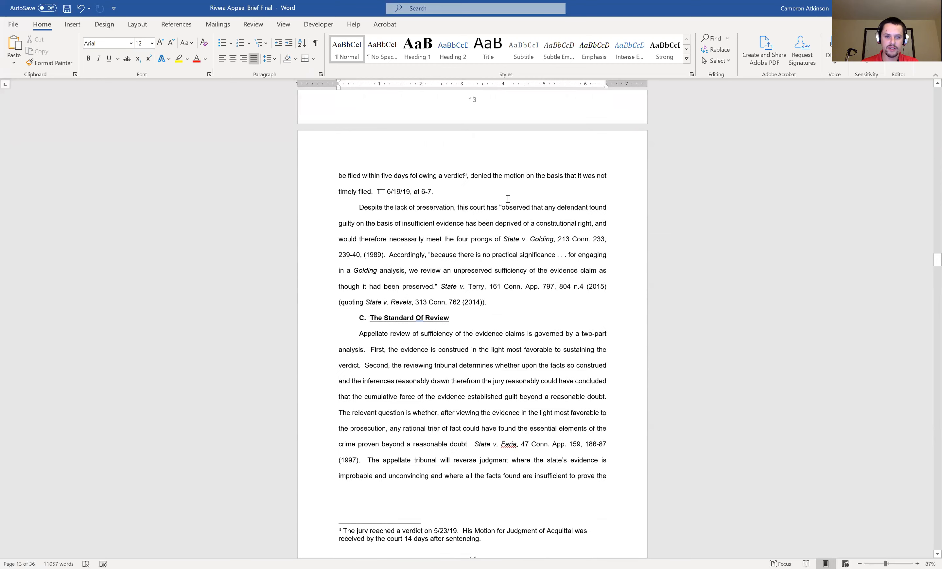
scroll(507, 199, "up", 3)
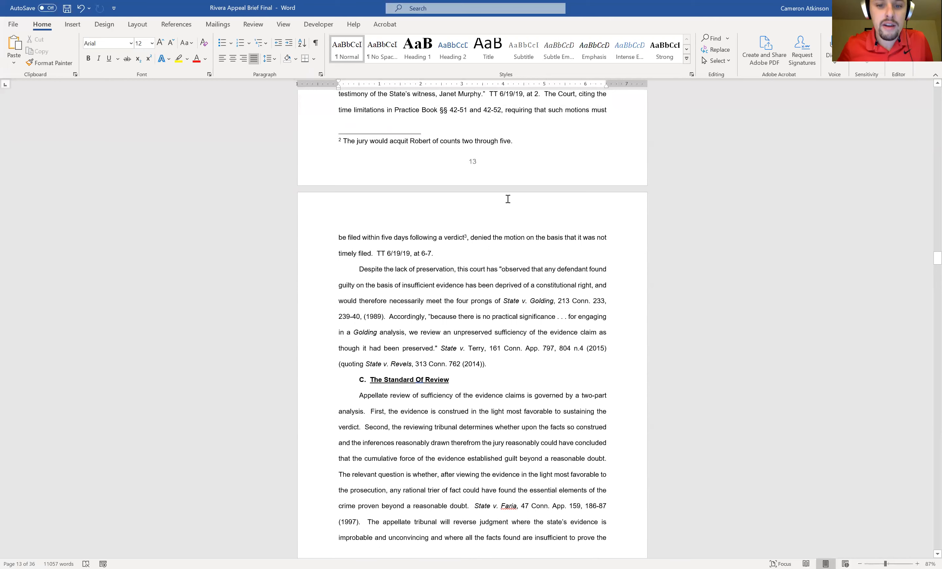
Step: Delete the stray comma after "239-40" in the State v. Golding citation on page 14
left_click_drag(503, 301, 554, 301)
left_click_drag(612, 314, 367, 325)
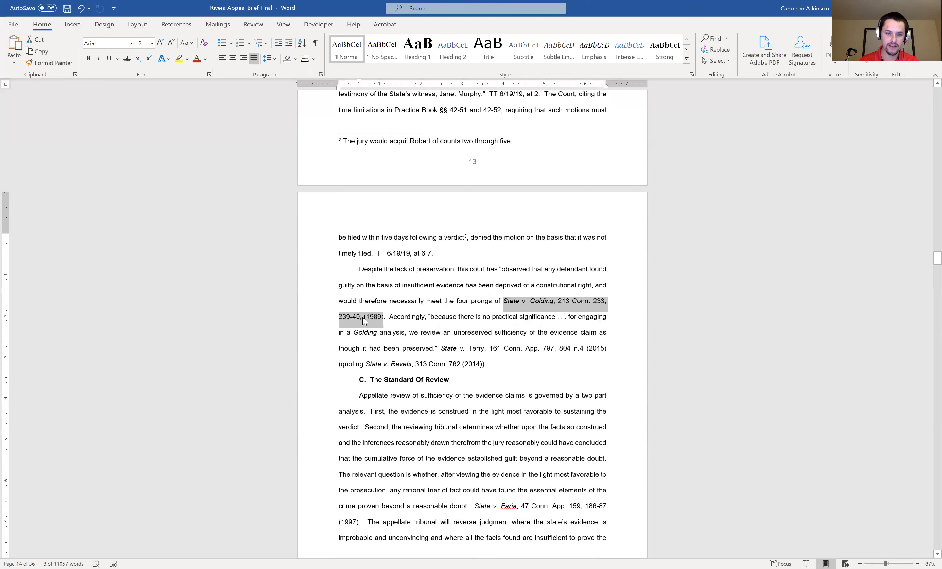
left_click(364, 318)
key("BackSpace")
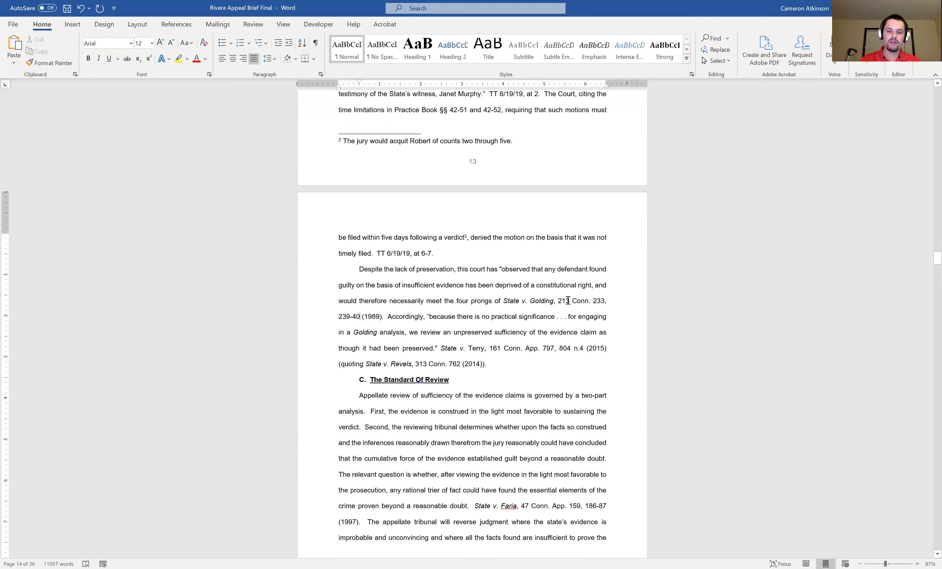
Step: Start marking the State v. Golding citation on page 14 for the table of authorities and set its category to Cases
left_click_drag(506, 301, 383, 317)
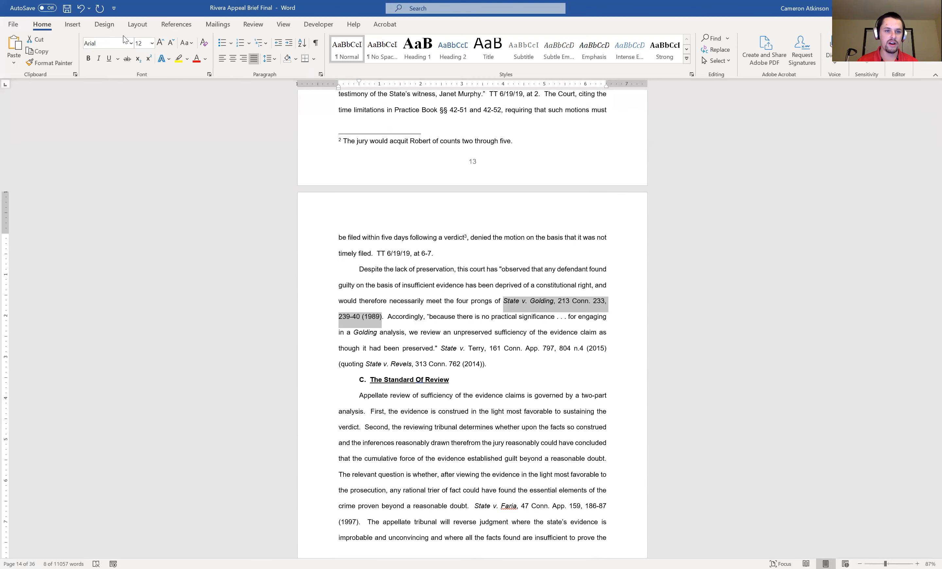
left_click(170, 27)
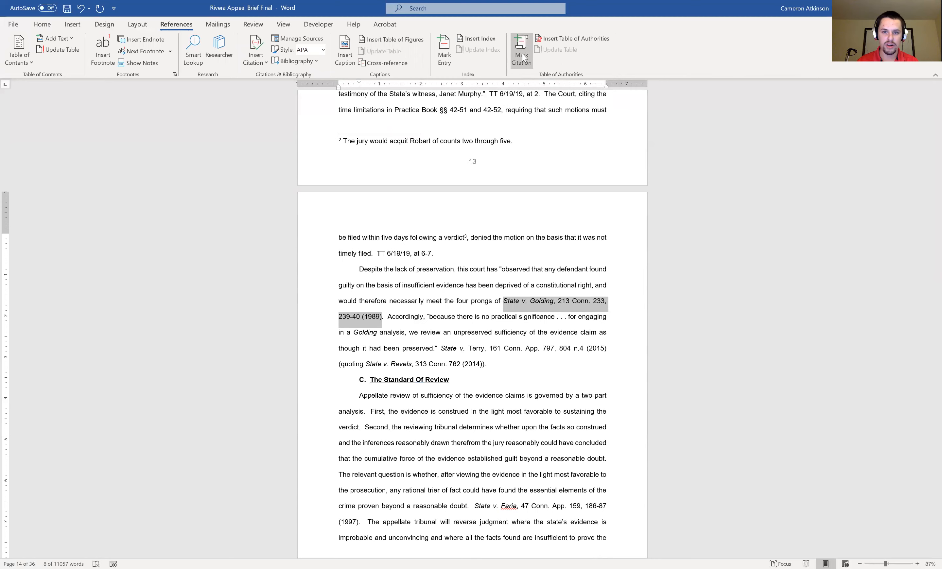
left_click(522, 53)
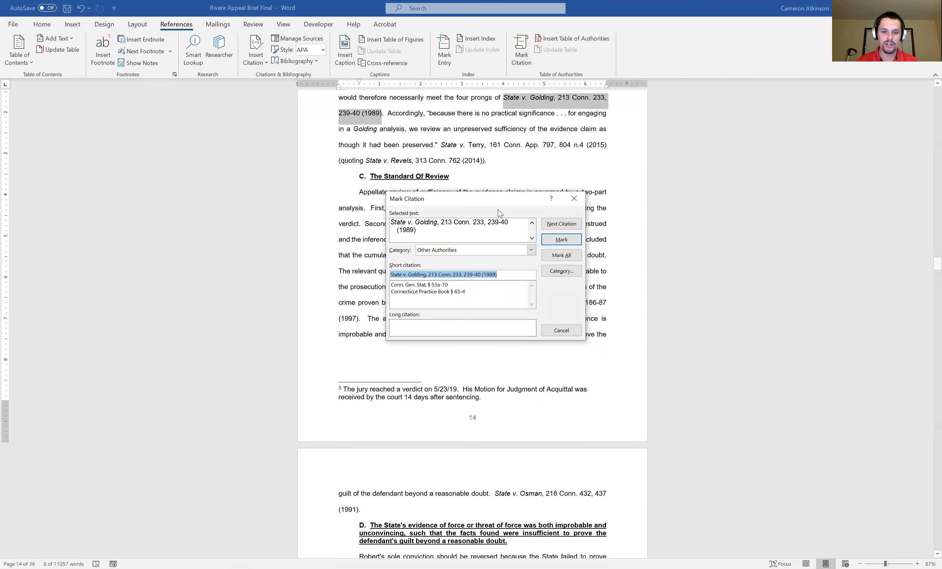
left_click(465, 249)
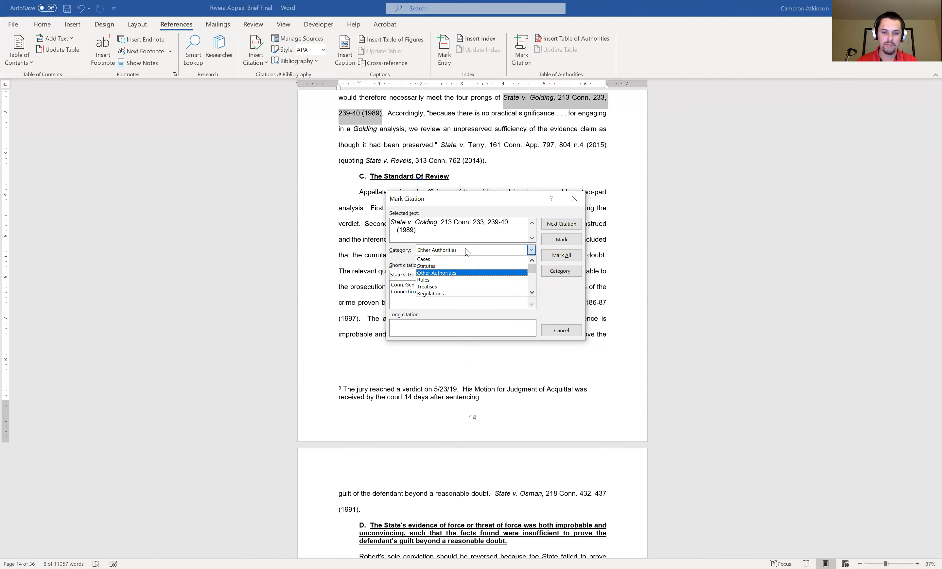
left_click(444, 259)
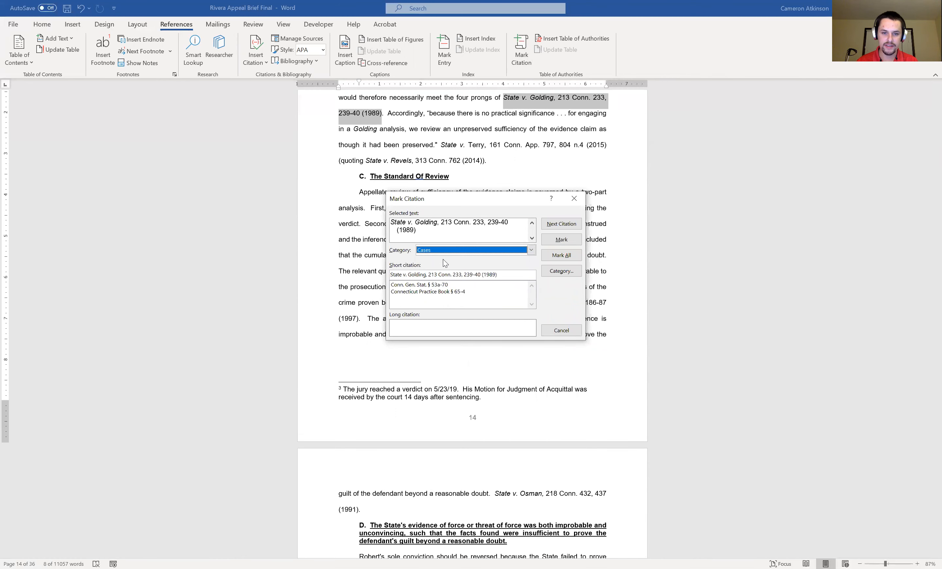
Step: Remove the pinpoint pages from the selected citation text so it reads "State v. Golding, 213 Conn. 233 (1989)"
left_click(509, 223)
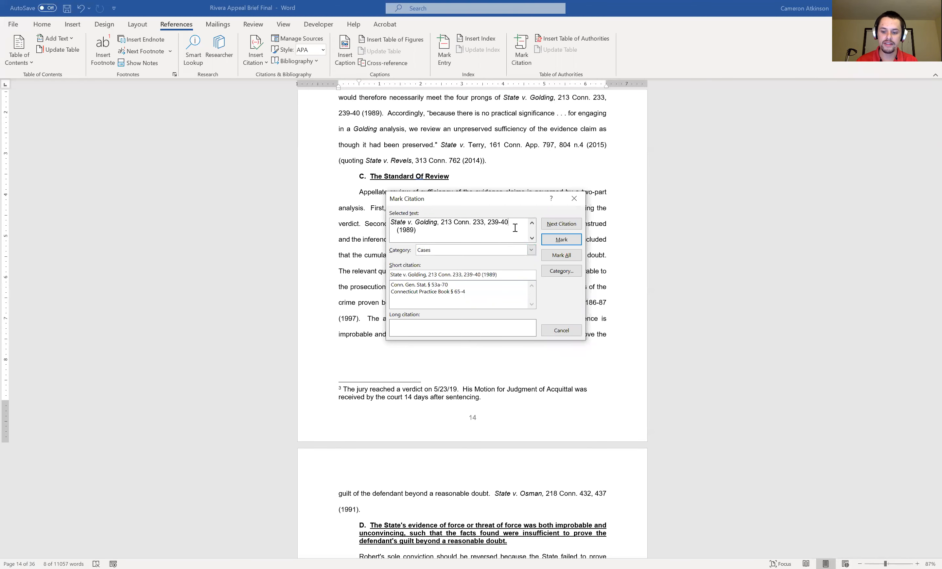
key("BackSpace")
key("BackSpace")
key("BackSpace")
key("BackSpace")
key("BackSpace")
key("BackSpace")
key("BackSpace")
key("BackSpace")
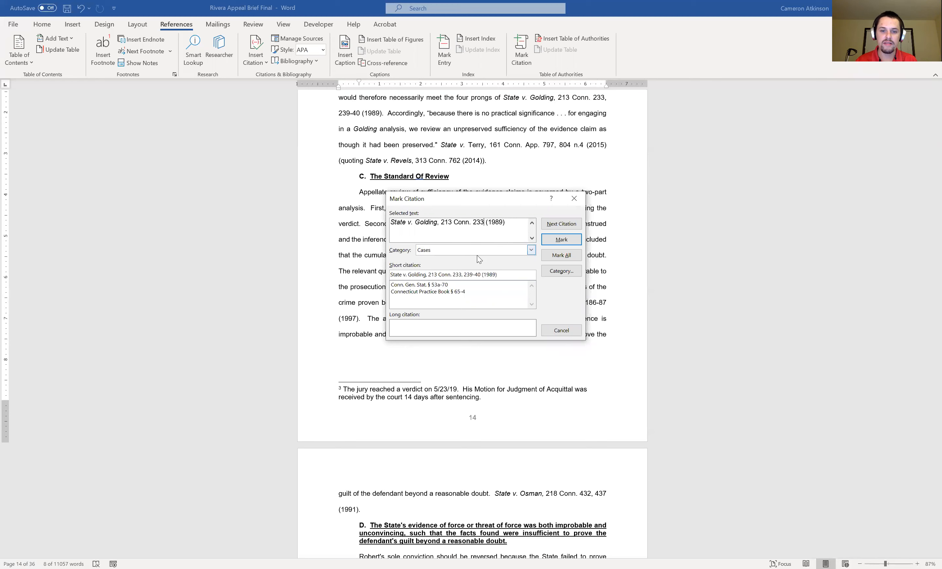
Step: Shorten the short citation to "State v. Golding, 213 Conn. 233 (1989)" by removing the pinpoint pages
left_click(481, 273)
key("BackSpace")
key("BackSpace")
key("BackSpace")
key("BackSpace")
key("BackSpace")
key("BackSpace")
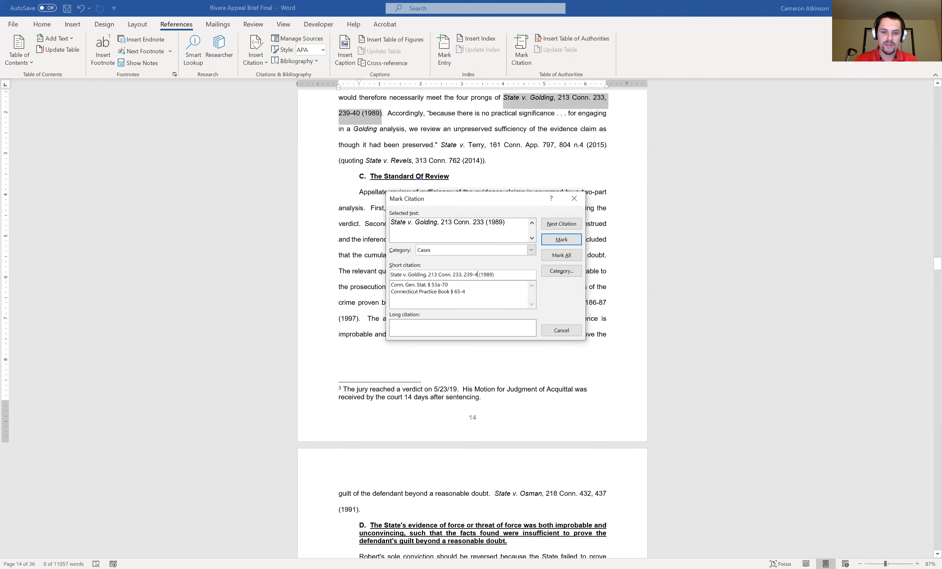
key("BackSpace")
key("BackSpace")
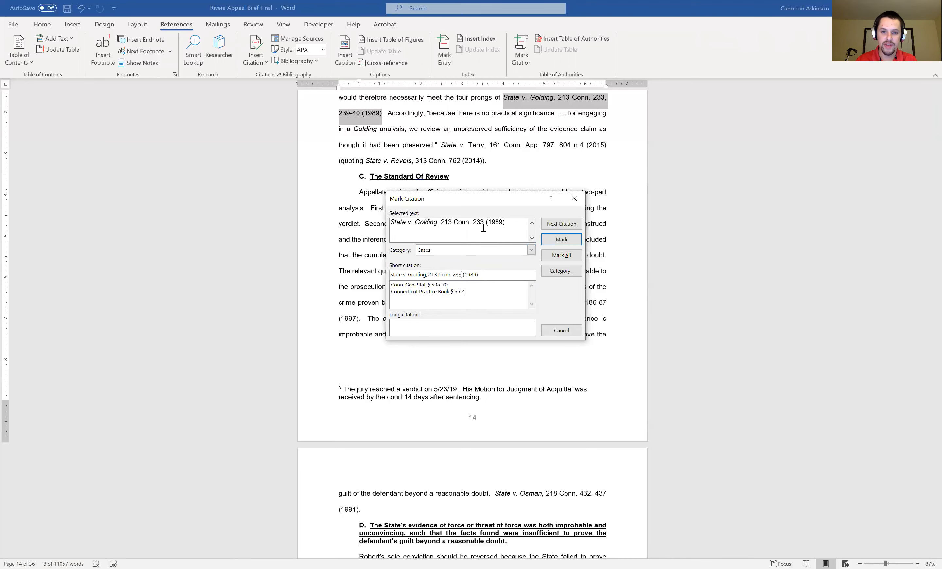
Step: Mark this single State v. Golding citation, close the citation dialog and hide the formatting marks
left_click(561, 240)
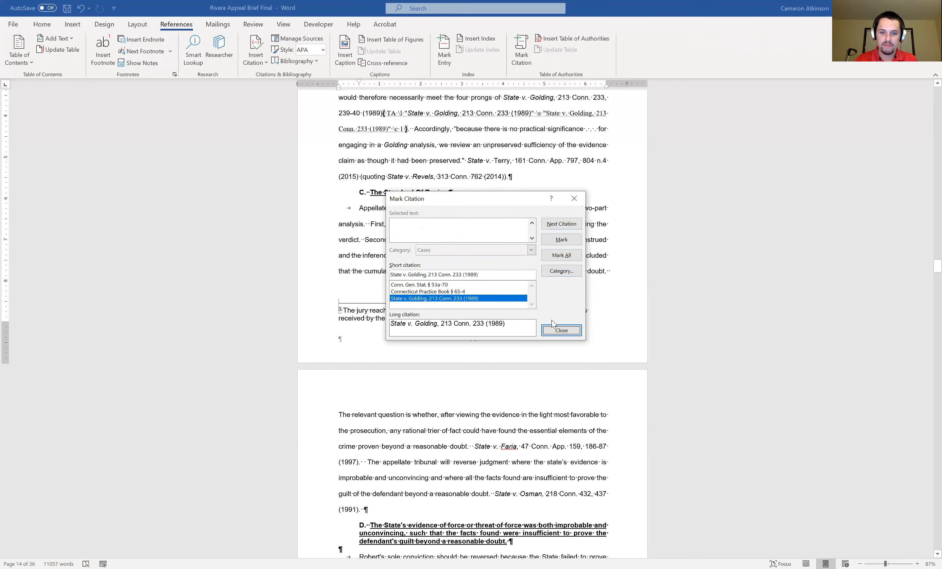
left_click(559, 330)
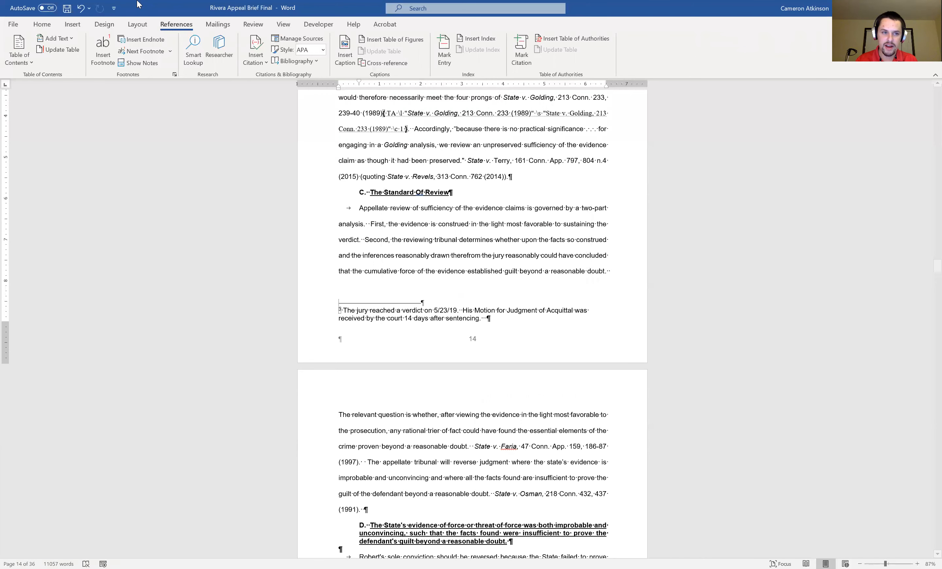
left_click(42, 25)
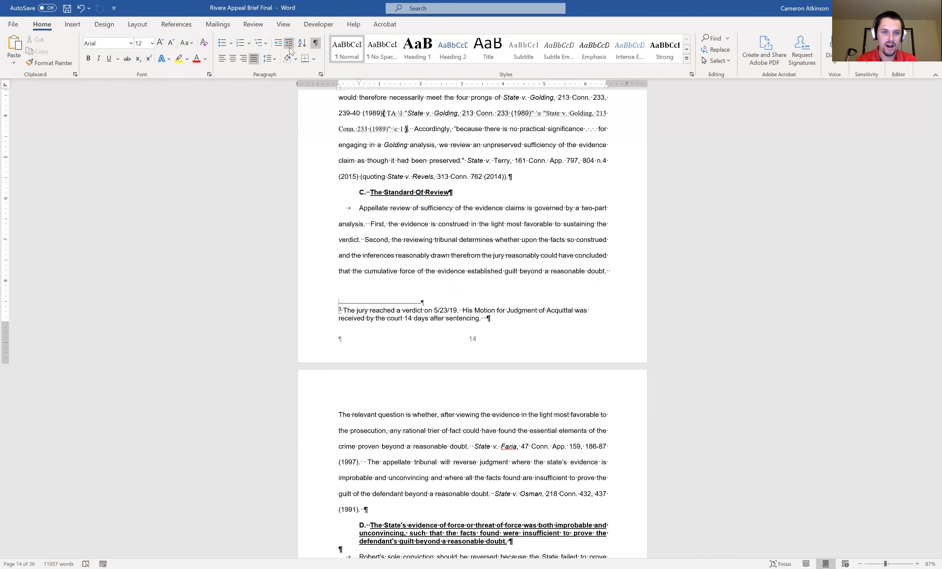
left_click(317, 45)
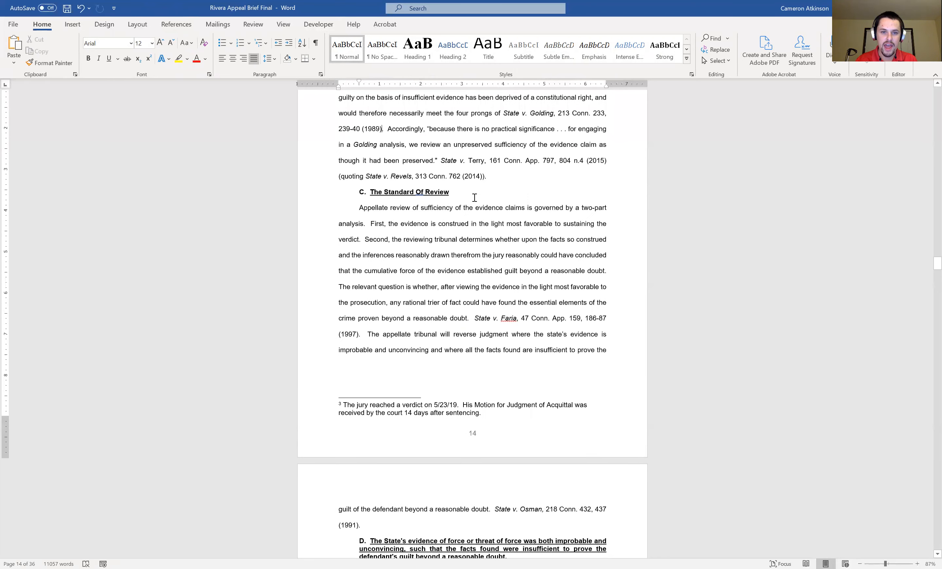
Step: Start marking the full State v. Terry citation on page 14 and delete the parenthetical quoting State v. Revels from its selected text
scroll(475, 197, "up", 5)
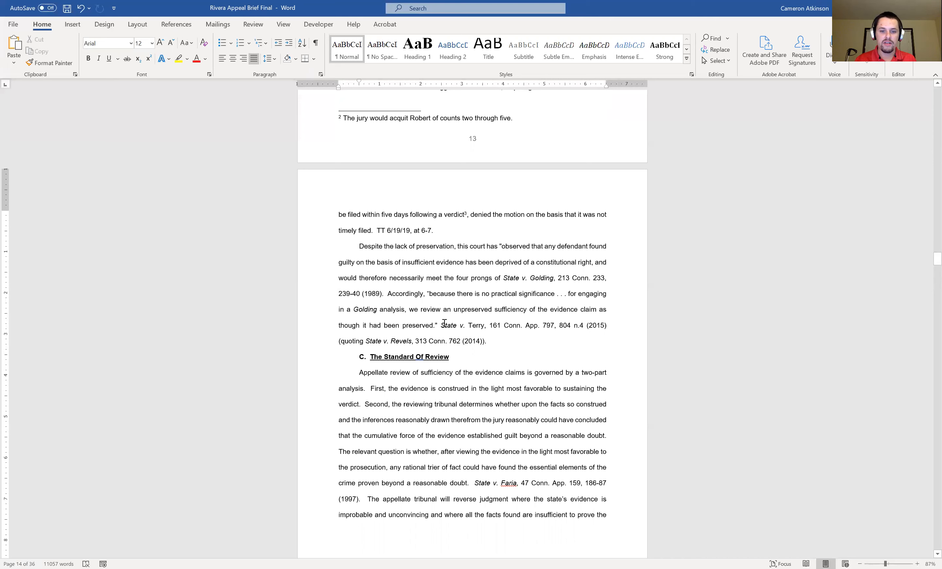
left_click_drag(443, 325, 485, 342)
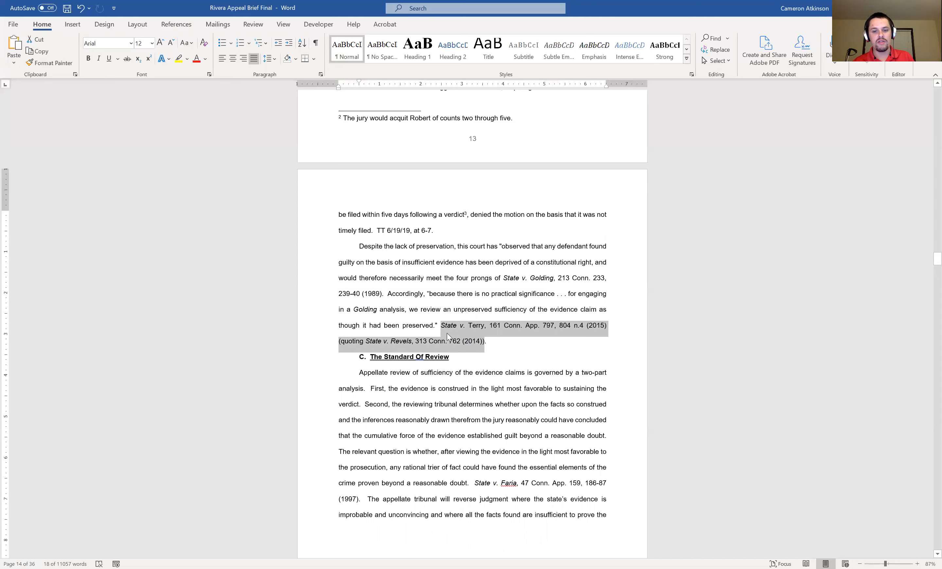
left_click(175, 28)
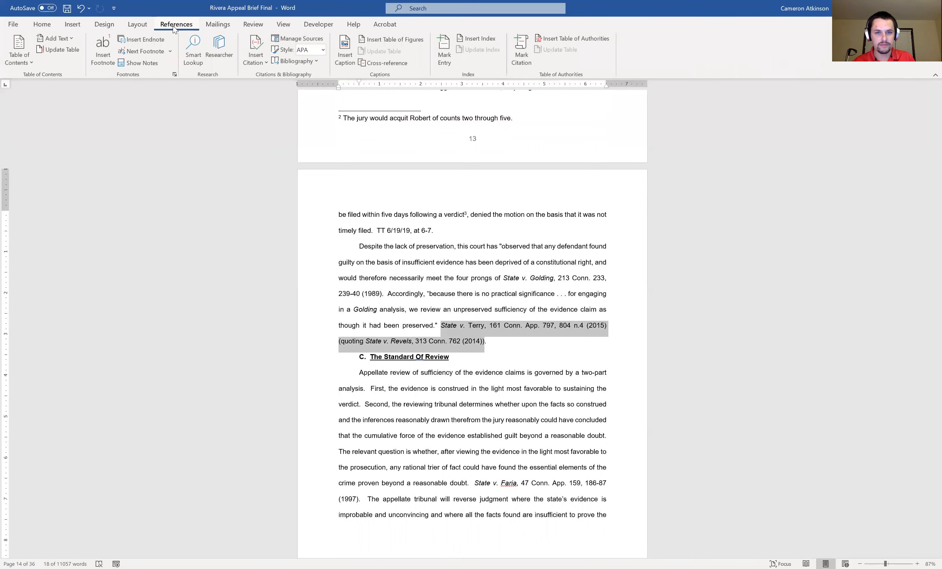
left_click(518, 54)
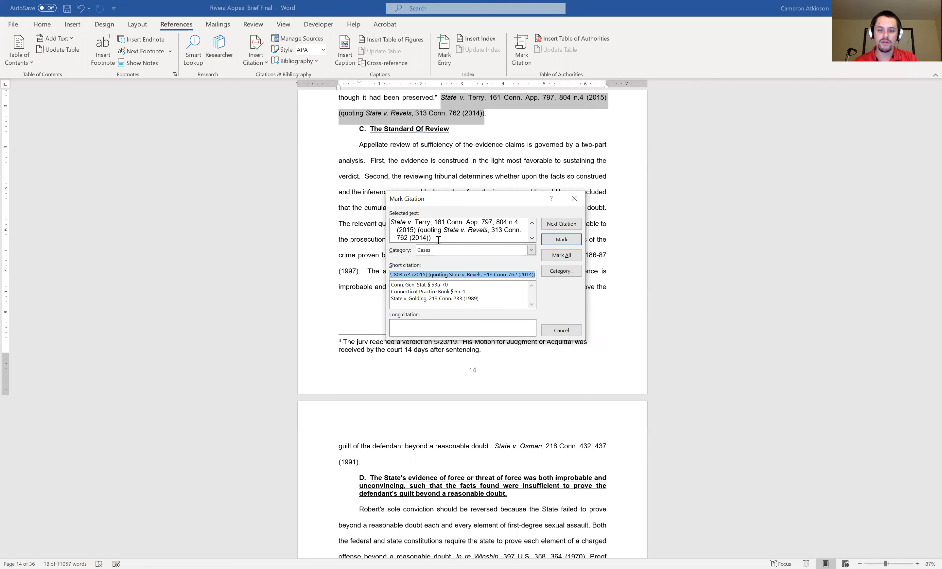
left_click(427, 235)
left_click_drag(427, 235, 419, 232)
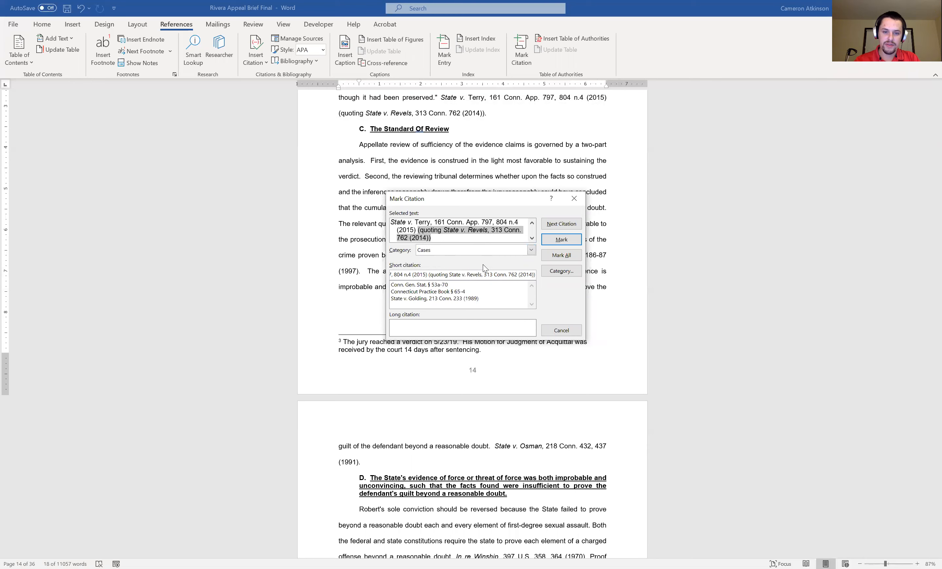
key("Delete")
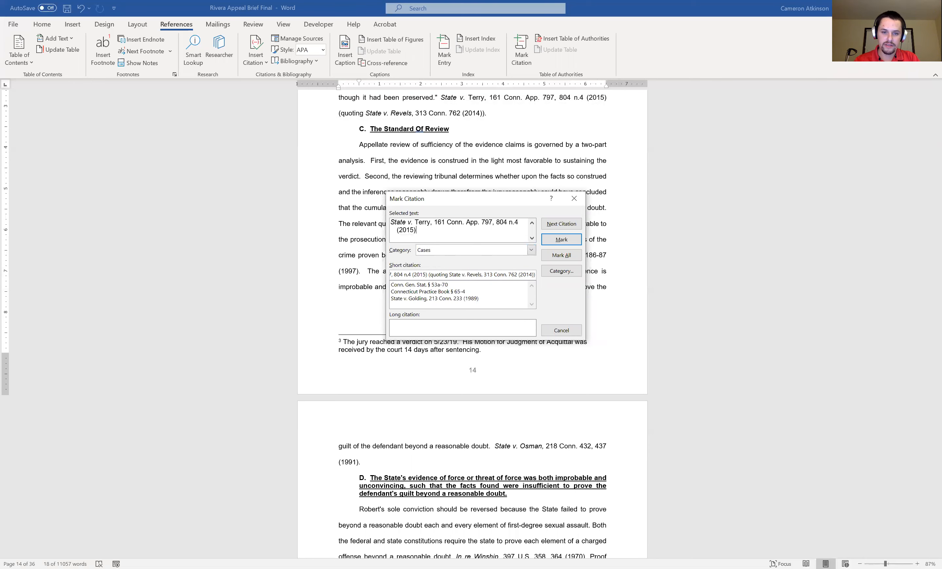
Step: Remove the pinpoint ", 804 n.4" from the selected text so it reads "State v. Terry, 161 Conn. App. 797 (2015)"
left_click(520, 224)
key("BackSpace")
key("BackSpace")
key("BackSpace")
key("BackSpace")
key("BackSpace")
key("BackSpace")
key("BackSpace")
key("BackSpace")
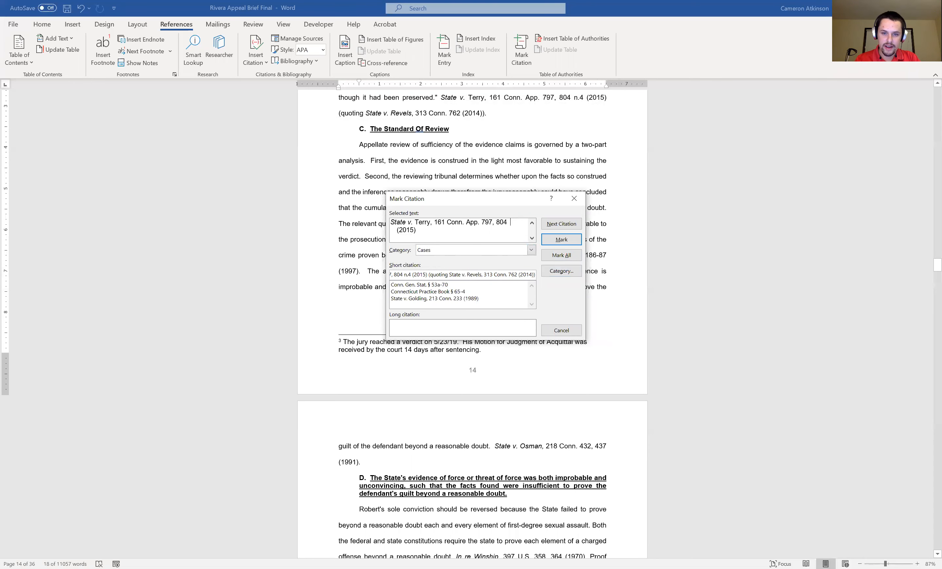
key("BackSpace")
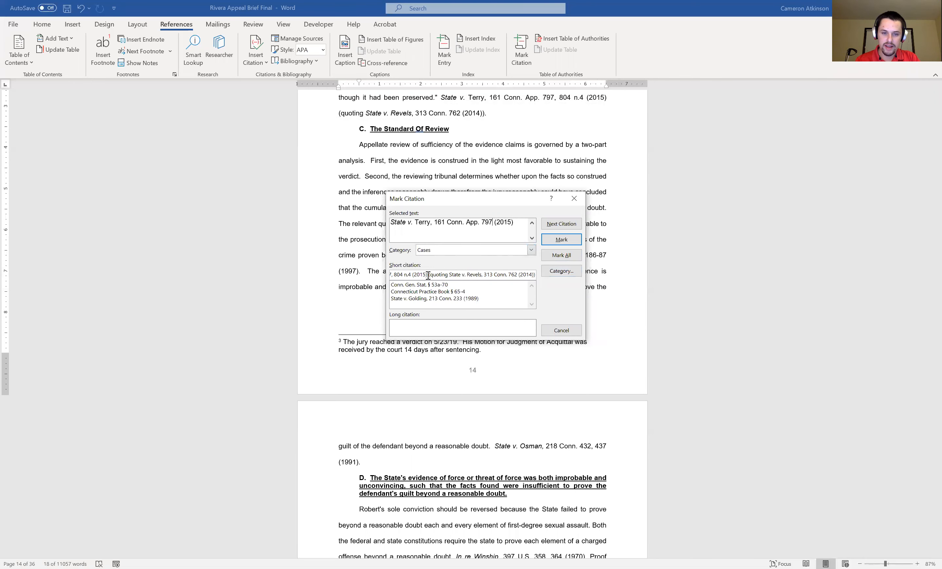
Step: Shorten the short citation to "State v. Terry, 161 Conn. App. 797 (2015)" by removing the quoting parenthetical and the pinpoint
left_click_drag(429, 275, 549, 276)
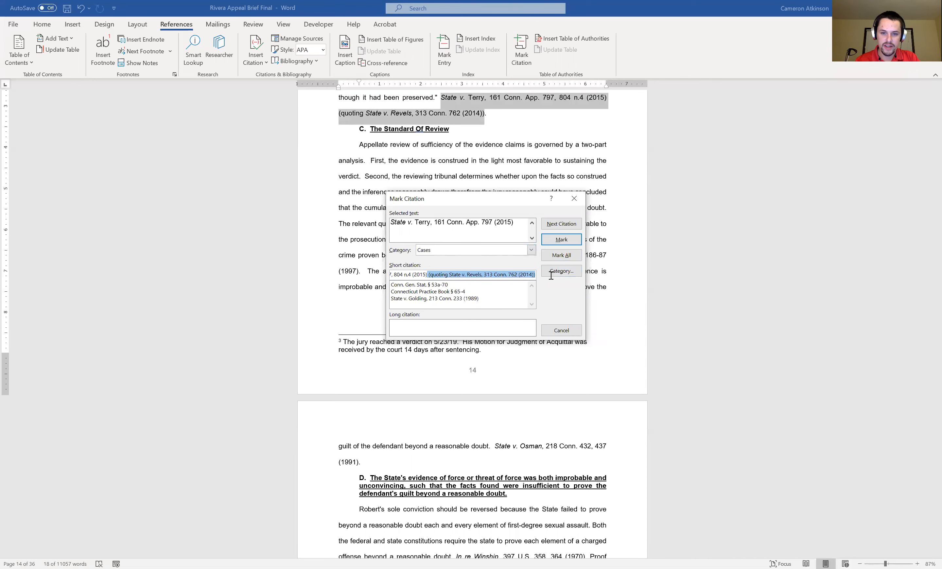
key("BackSpace")
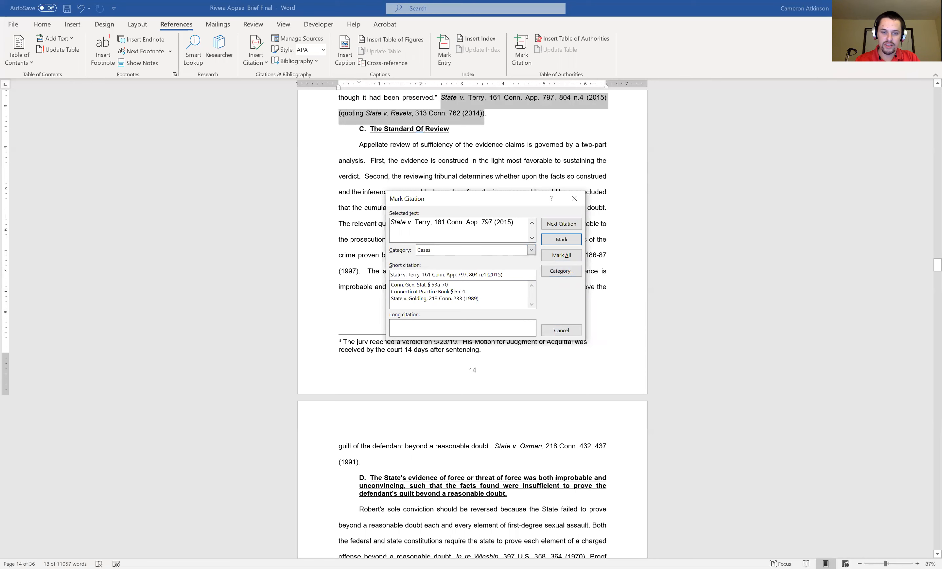
key("BackSpace")
key("BackSpace")
key("BackSpace")
key("BackSpace")
key("BackSpace")
key("BackSpace")
key("BackSpace")
key("BackSpace")
key("BackSpace")
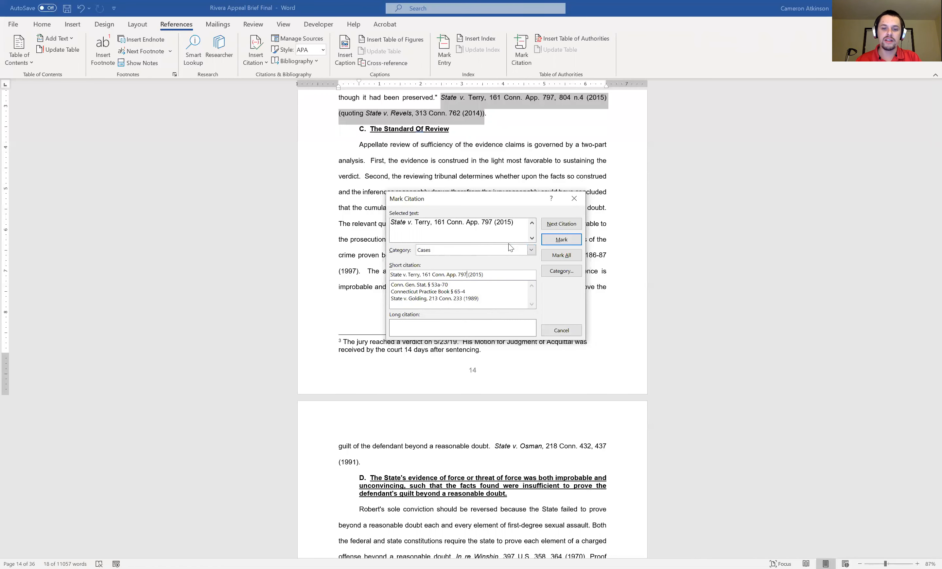
Step: Mark the single State v. Terry citation under Cases, close the citation dialog and hide the formatting marks
left_click(546, 240)
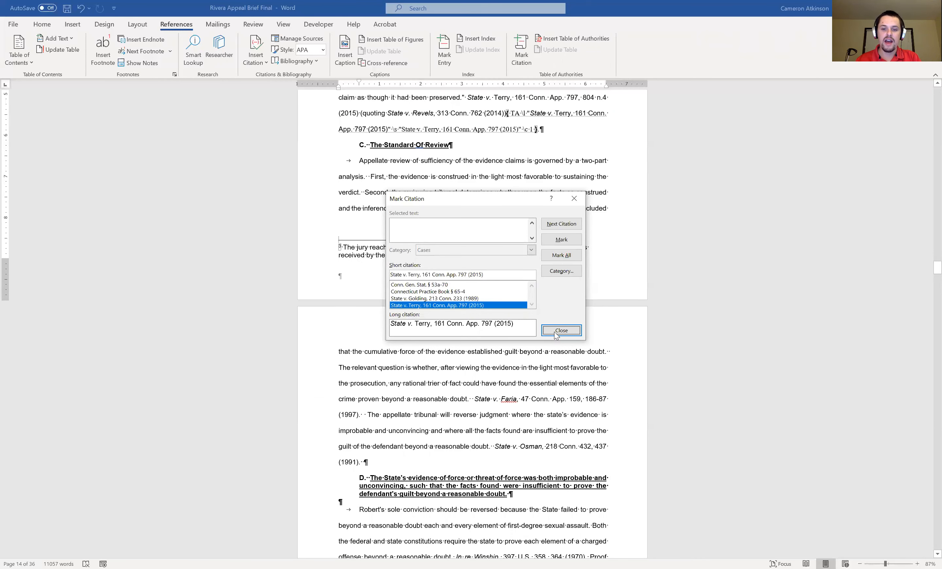
left_click(564, 331)
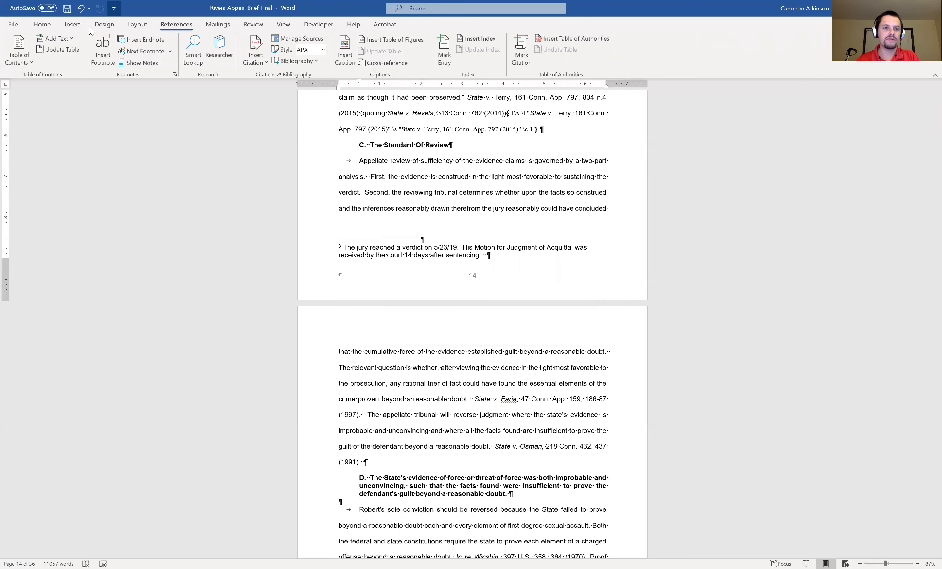
left_click(41, 24)
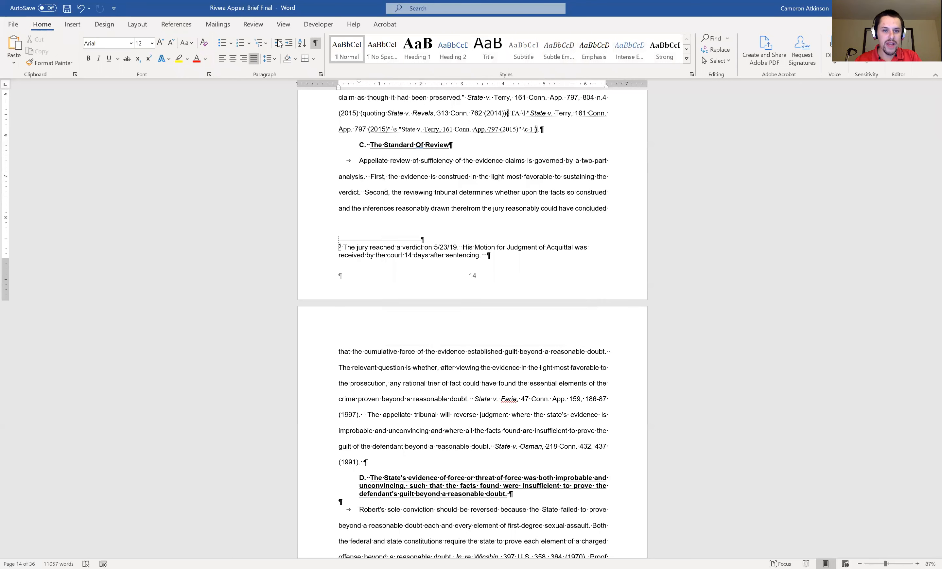
left_click(315, 44)
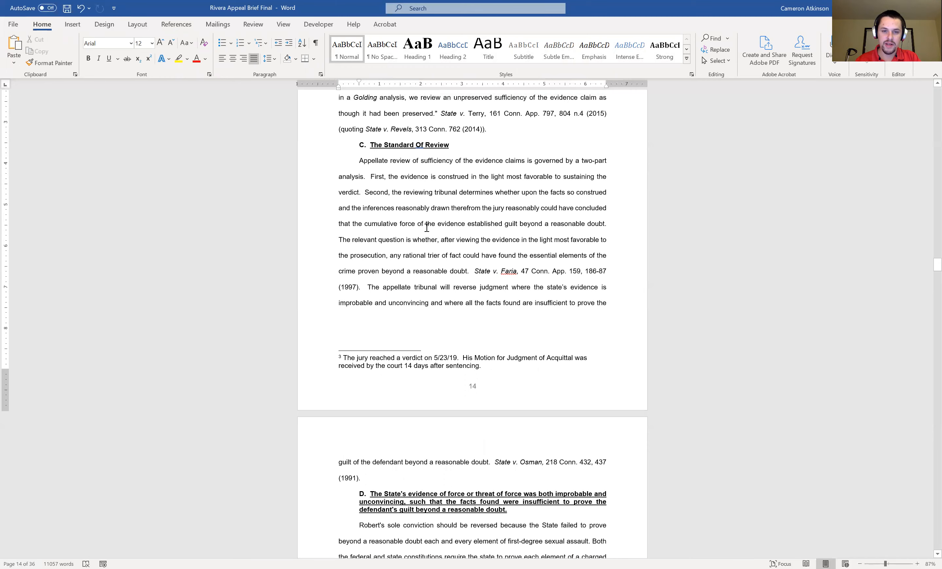
Step: Insert two blank lines above the heading "THE NATURE OF THE PROCEEDINGS" on page 1 and place the cursor in them
scroll(426, 228, "up", 15)
scroll(427, 228, "up", 20)
scroll(425, 240, "up", 12)
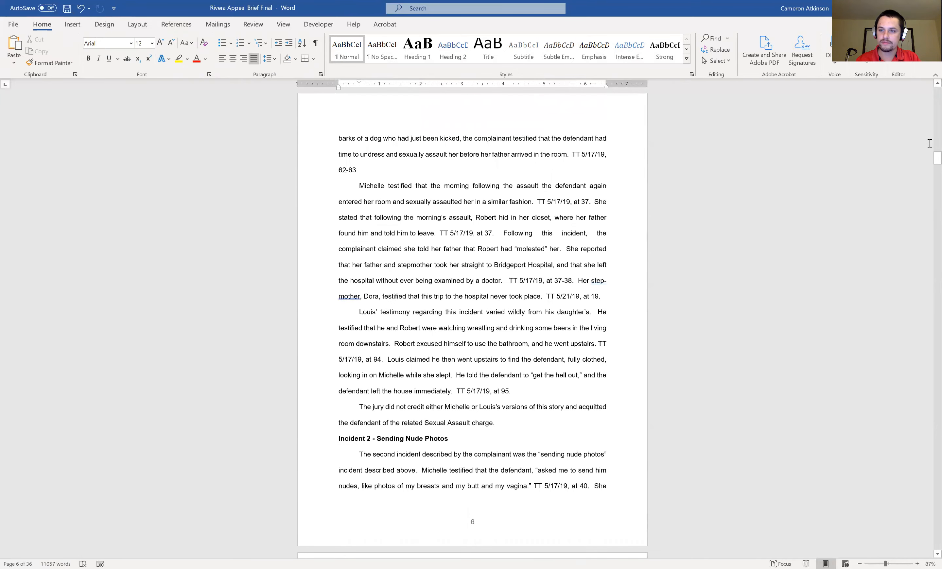
left_click_drag(937, 160, 935, 85)
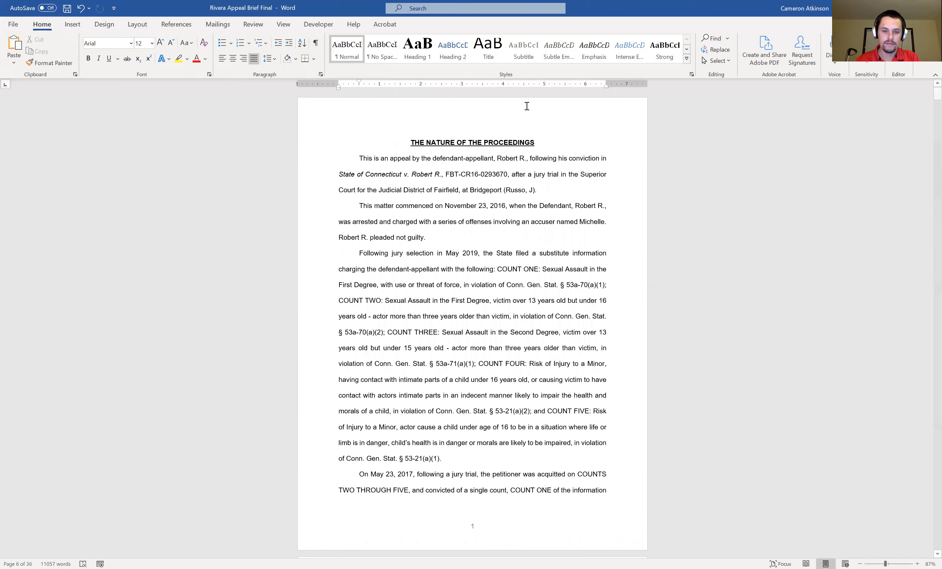
left_click(411, 141)
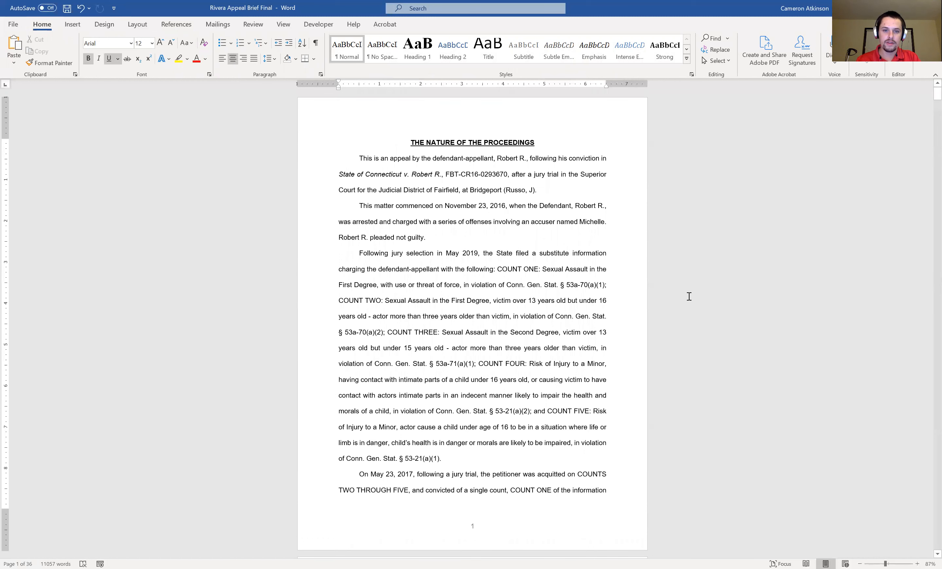
key("Return")
key("Return")
key("Up")
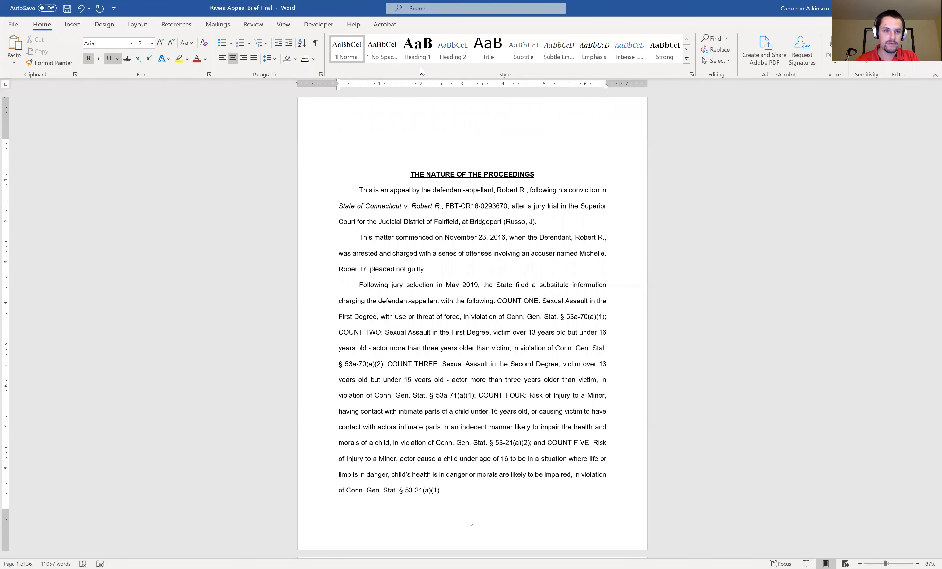
Step: Insert a table of authorities for all categories above the heading, keeping passim, original formatting, the dotted tab leader and the template format
left_click(180, 25)
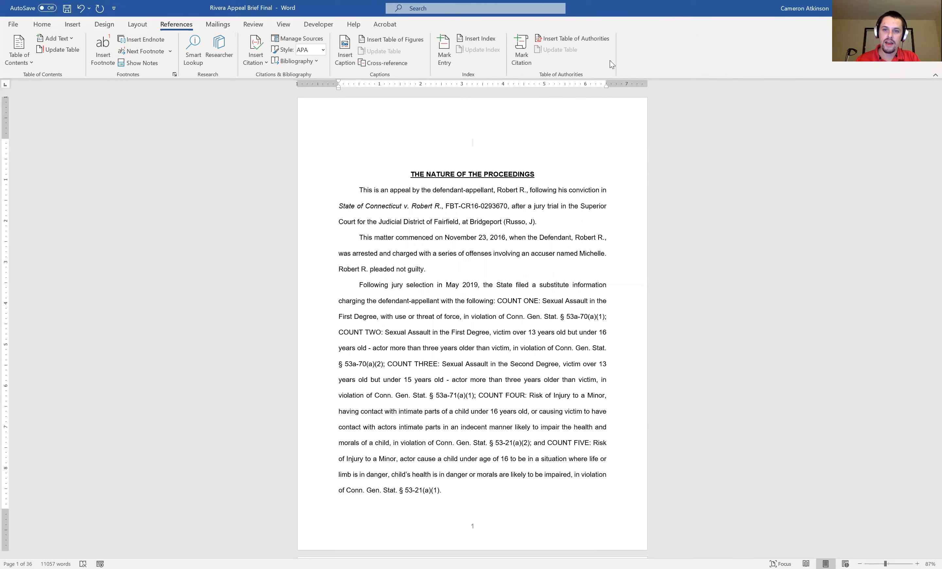
left_click(589, 39)
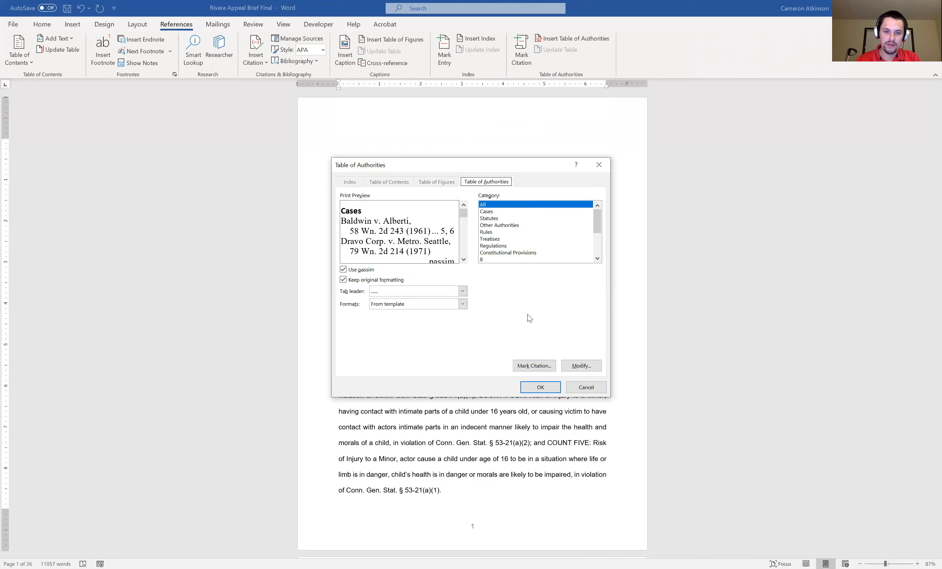
left_click(539, 386)
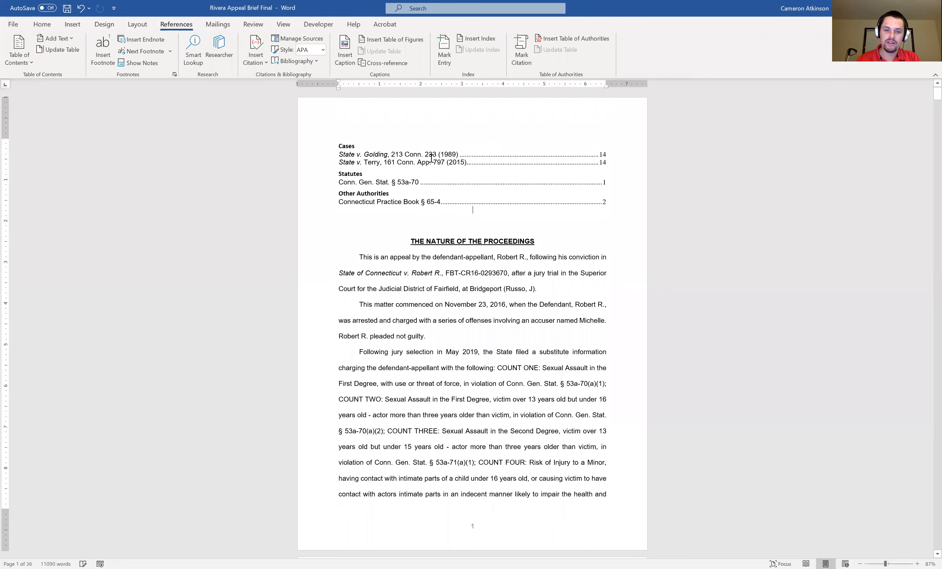
Step: Set the font of the entire table of authorities to Arial, size 12
left_click(610, 200)
left_click_drag(551, 193, 344, 146)
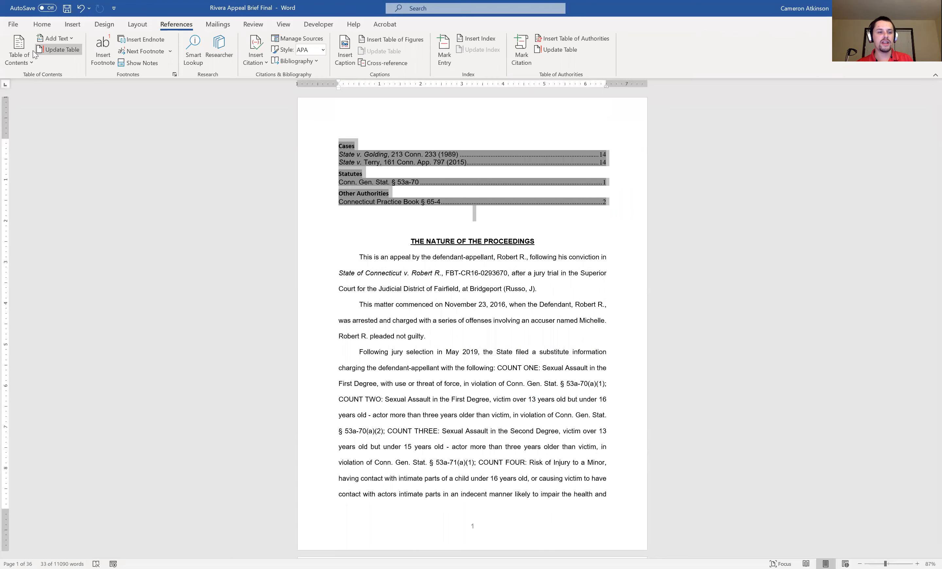
left_click(42, 24)
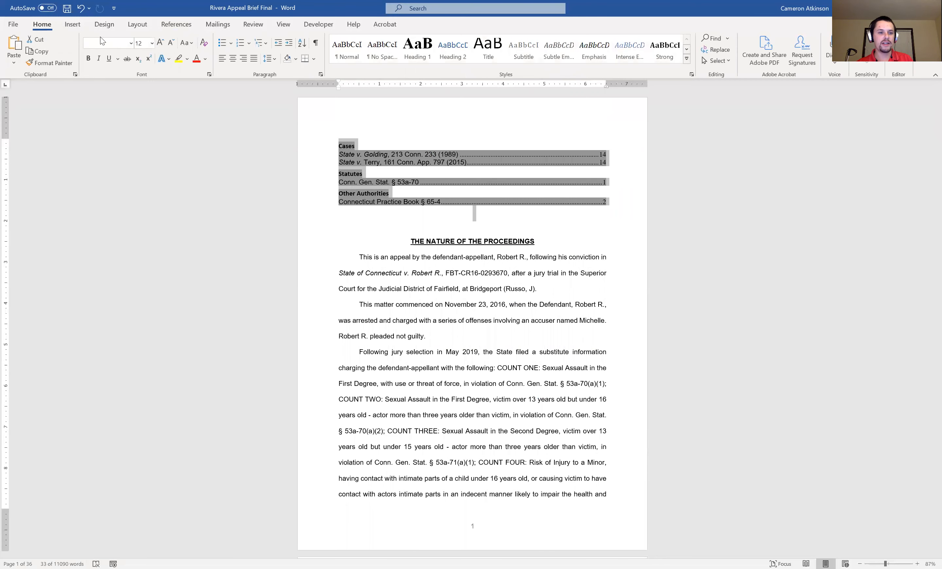
left_click(131, 43)
left_click(125, 117)
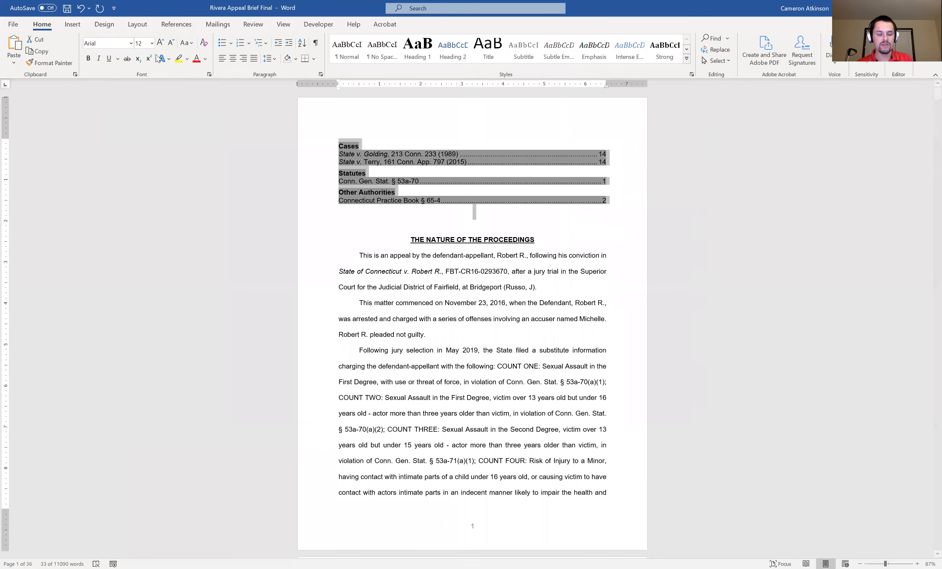
left_click(152, 43)
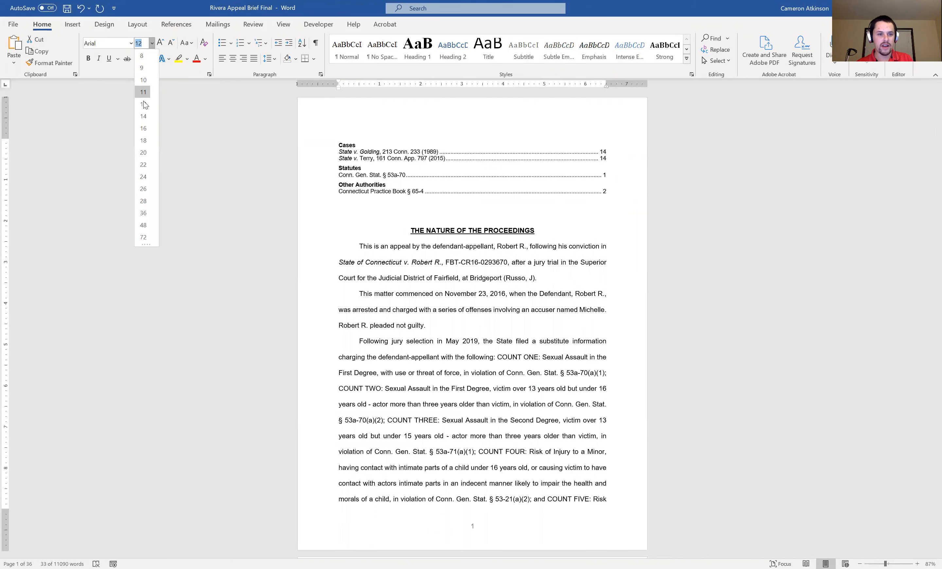
left_click(143, 106)
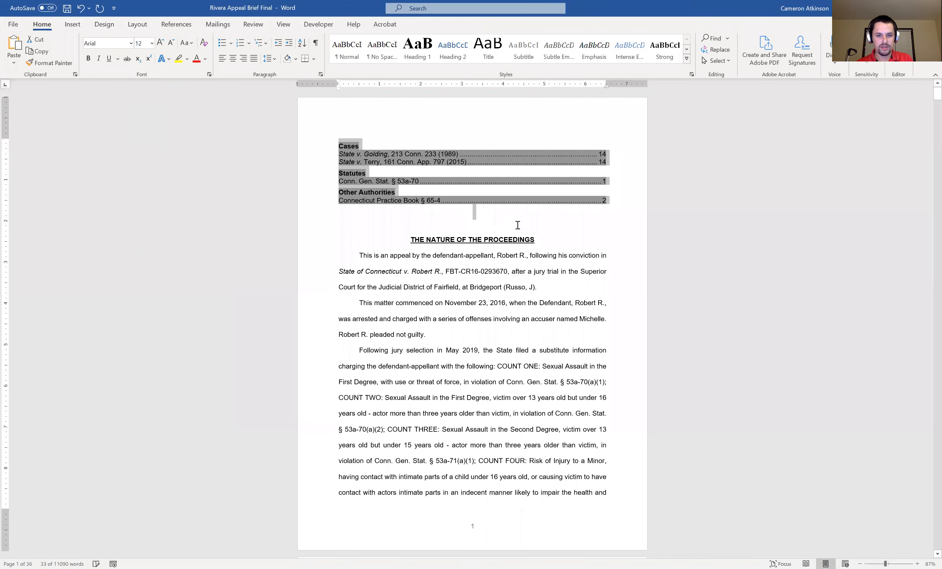
Step: Set the line spacing of the entire table of authorities to 2.0 and remove the space before its paragraphs
left_click(547, 206)
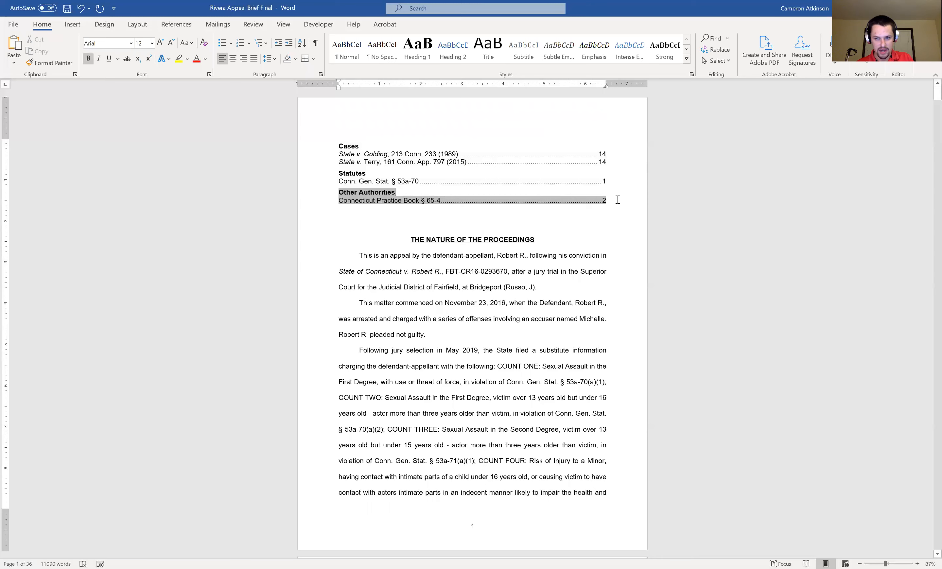
left_click_drag(609, 201, 341, 148)
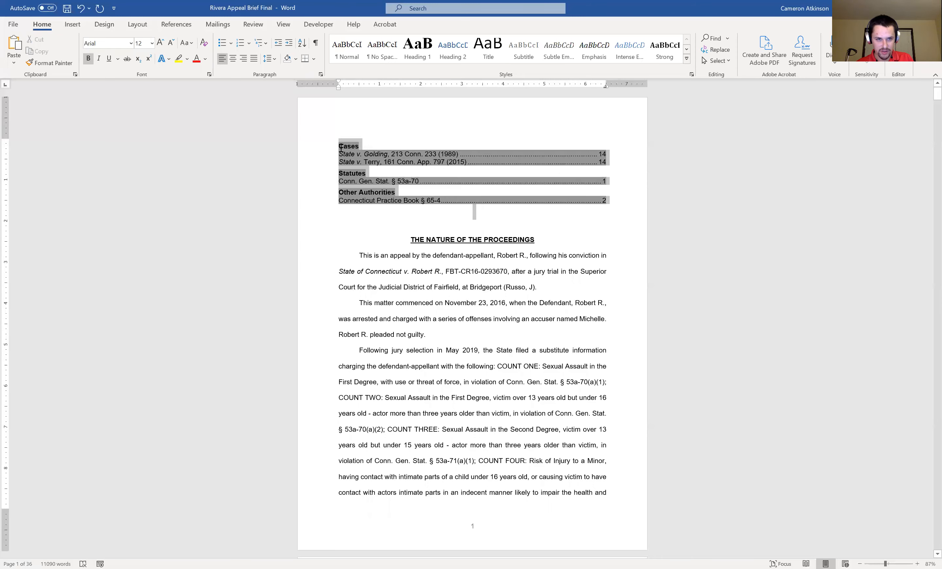
left_click(273, 61)
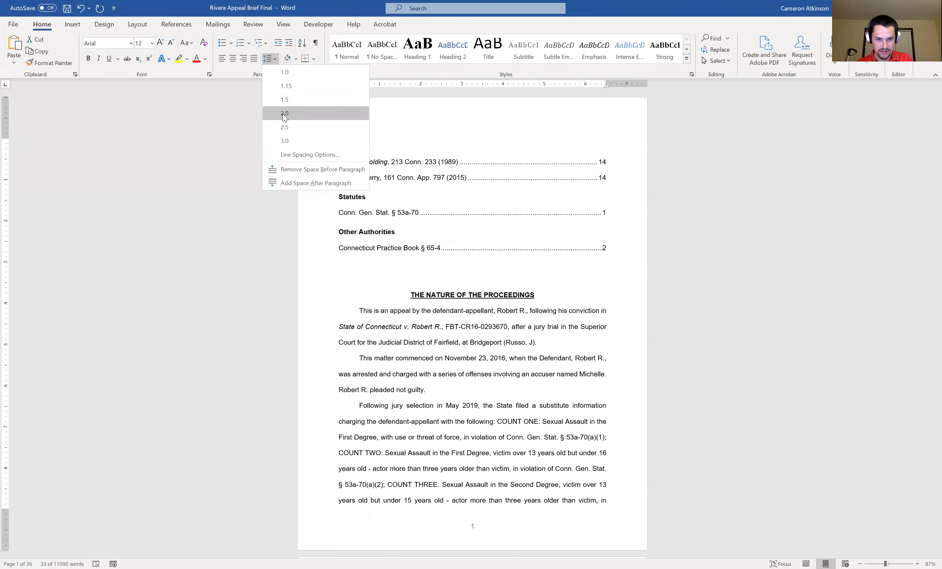
left_click(286, 117)
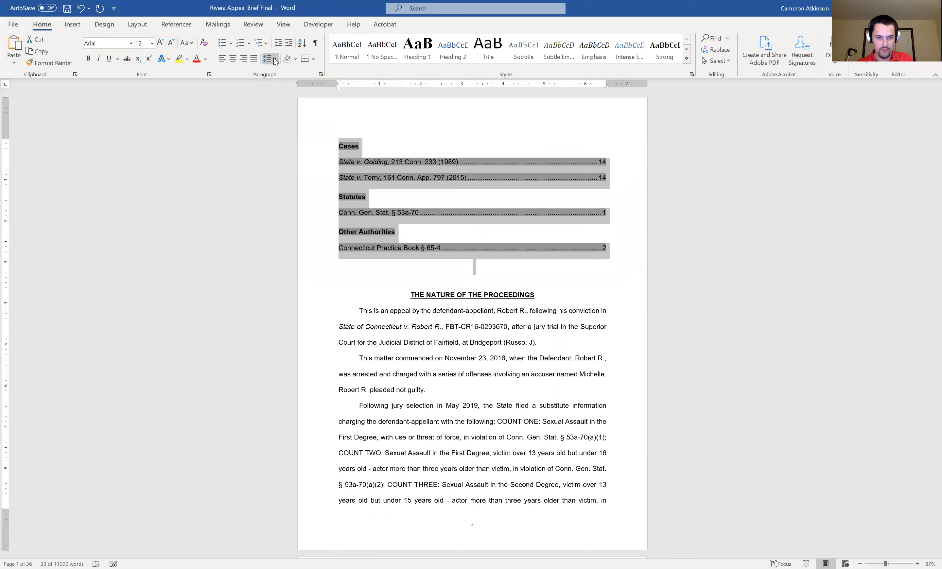
left_click(274, 62)
left_click(305, 172)
left_click(685, 250)
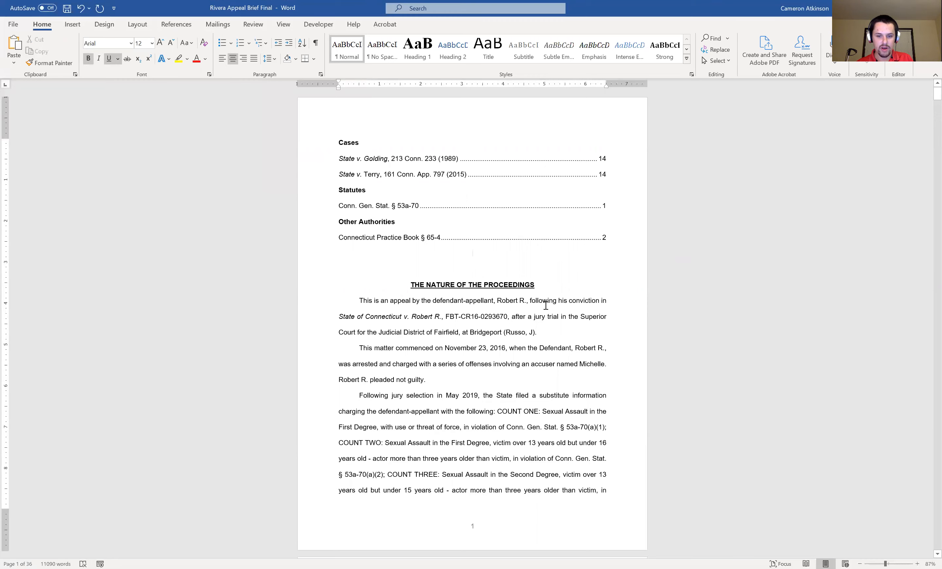
Step: Open citation marking for "Conn. Gen. Stat. § 53a-71(a)(1)" at the start of page 2 and set its category to Statutes
scroll(546, 305, "down", 3)
scroll(503, 320, "down", 2)
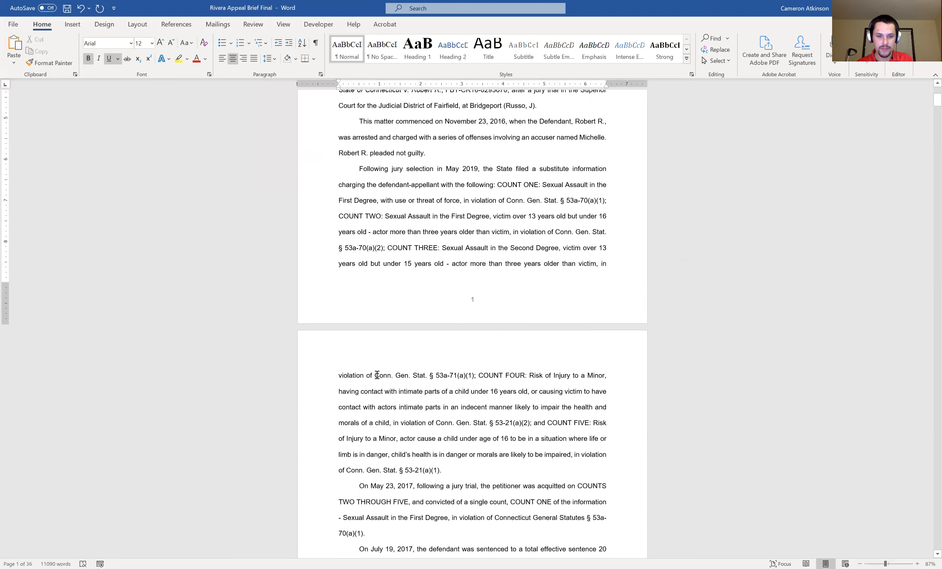
left_click_drag(376, 376, 475, 381)
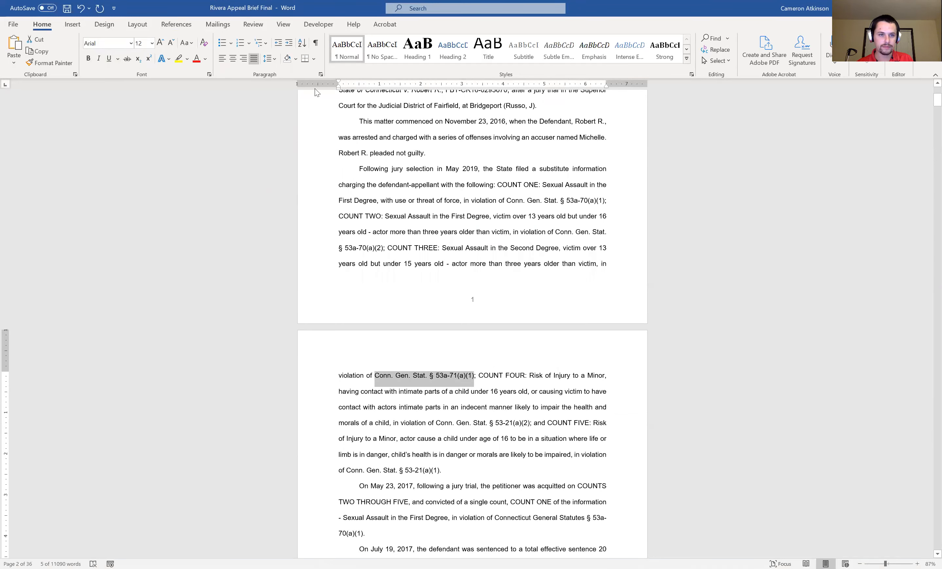
left_click(186, 24)
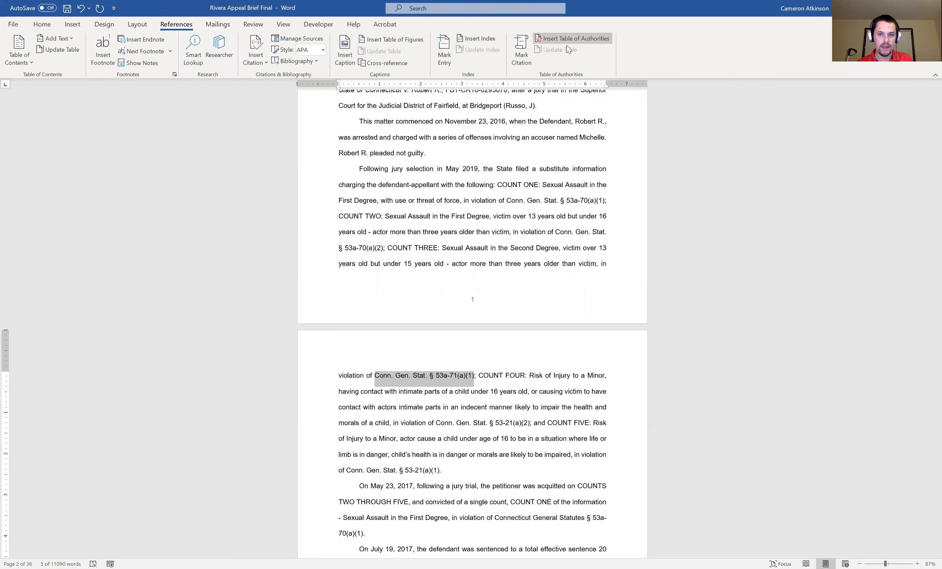
left_click(520, 54)
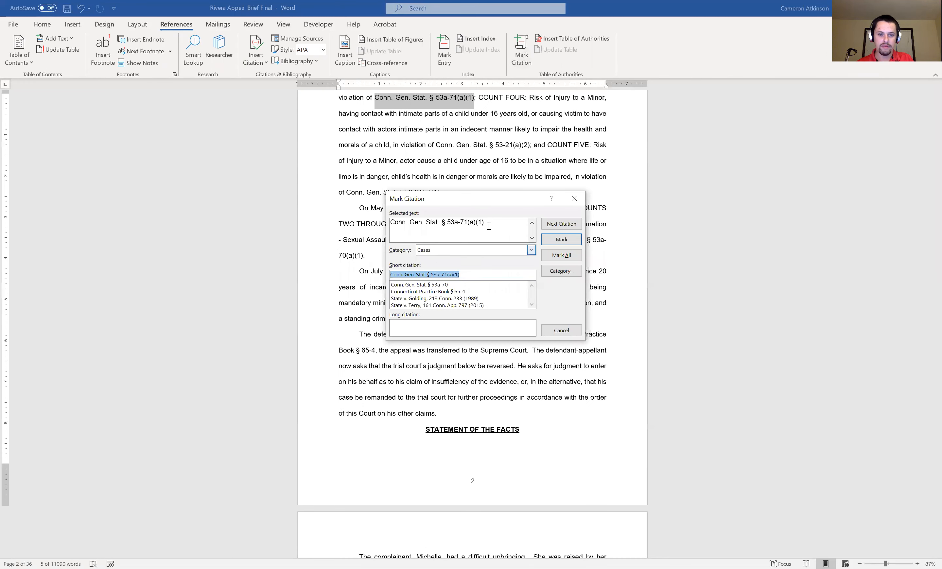
left_click(473, 250)
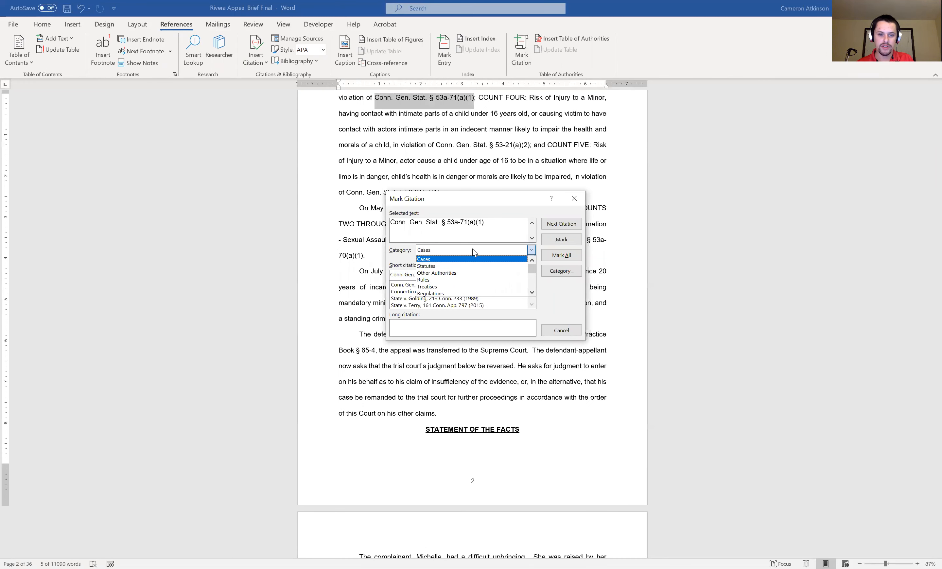
left_click(464, 266)
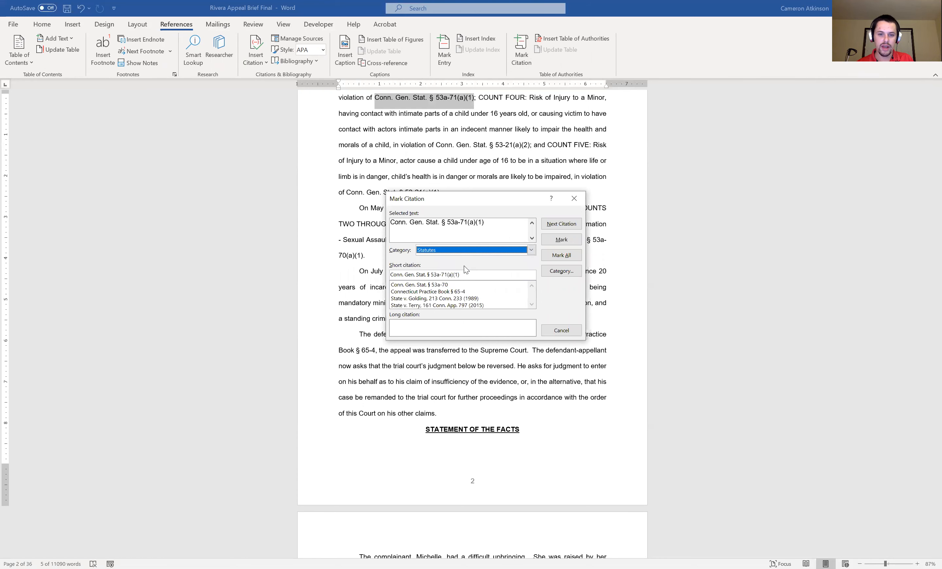
Step: Shorten both the selected text and the short citation to "Conn. Gen. Stat. § 53a-71" by removing the subsection "(a)(1)"
left_click(487, 221)
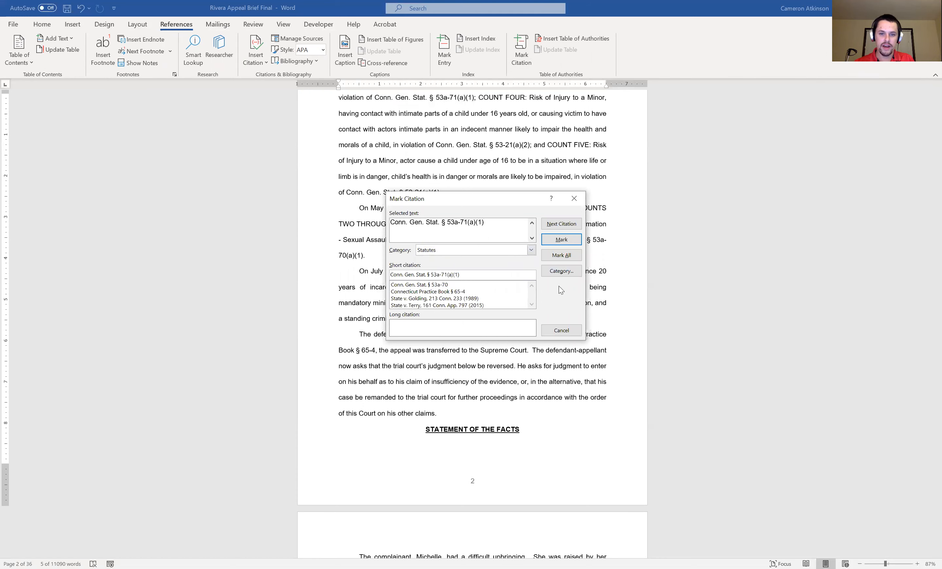
key("BackSpace")
key("BackSpace")
key("BackSpace")
key("BackSpace")
key("BackSpace")
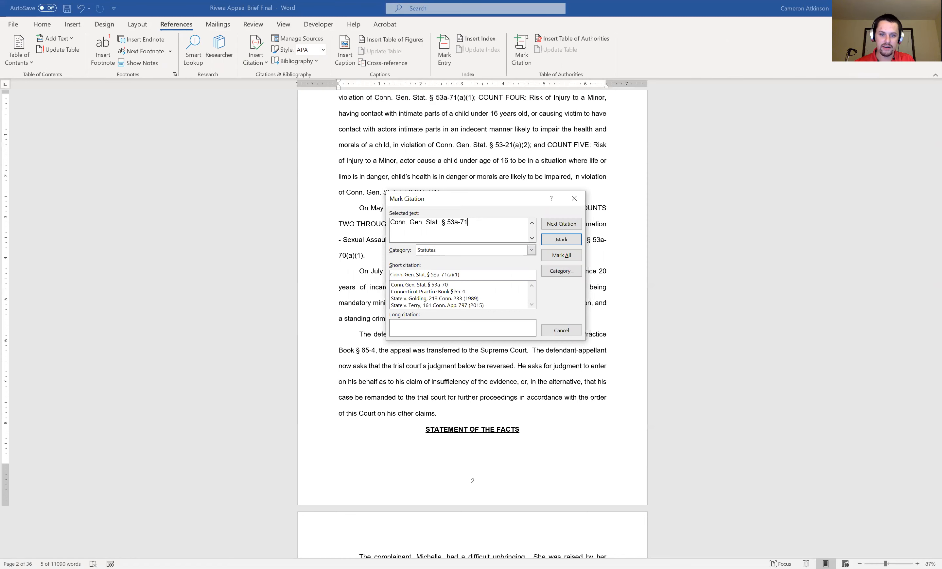
left_click(464, 274)
key("BackSpace")
key("BackSpace")
key("BackSpace")
key("BackSpace")
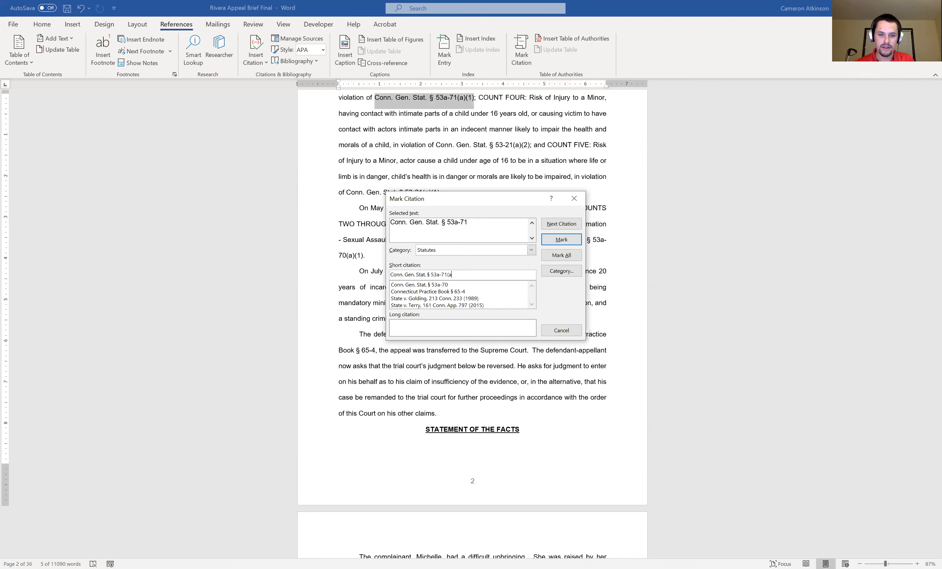
Step: Mark the single § 53a-71 citation under Statutes, close the citation dialog and hide the formatting marks
left_click(561, 239)
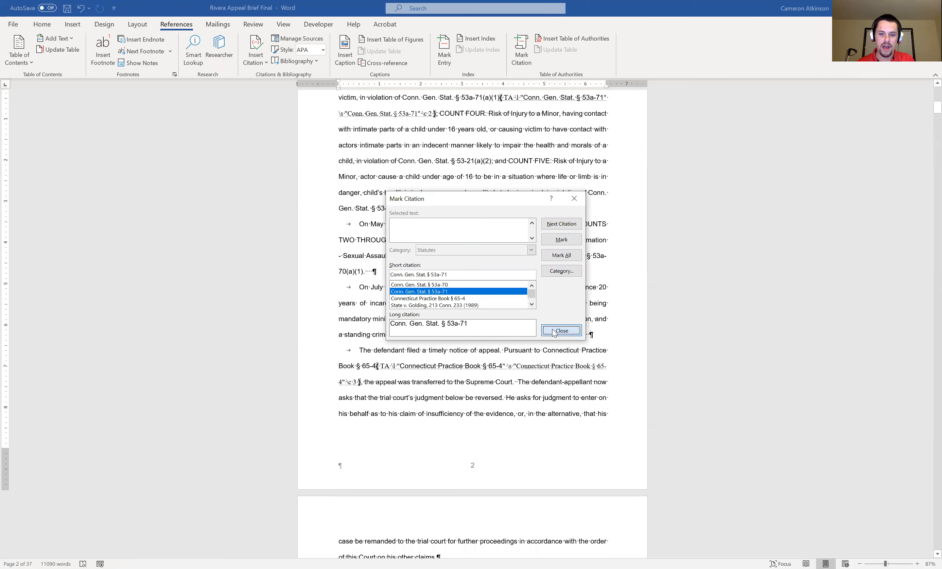
key("Escape")
left_click(42, 26)
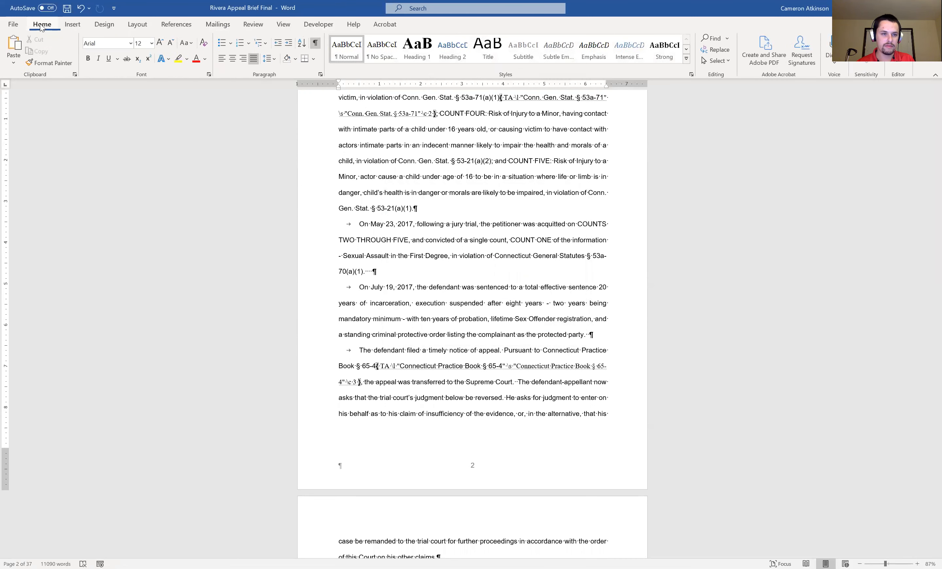
left_click(314, 43)
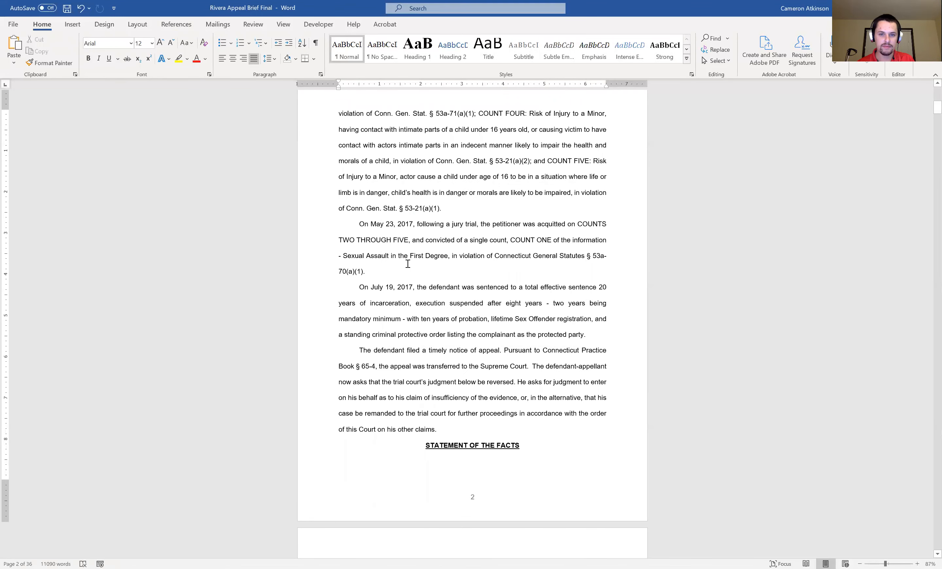
Step: Update the whole table of authorities on page 1 to include the newly marked § 53a-71 citation
scroll(408, 264, "up", 4)
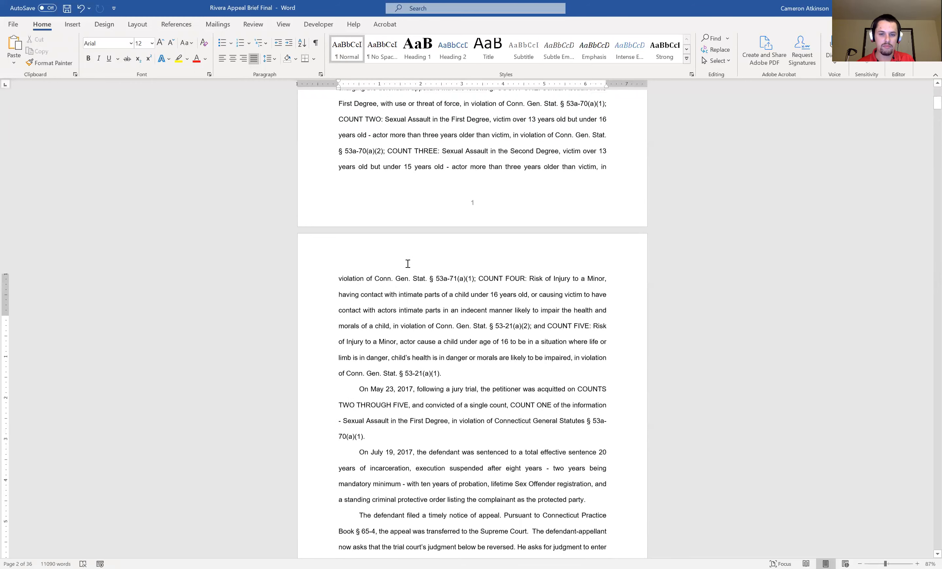
scroll(408, 264, "up", 8)
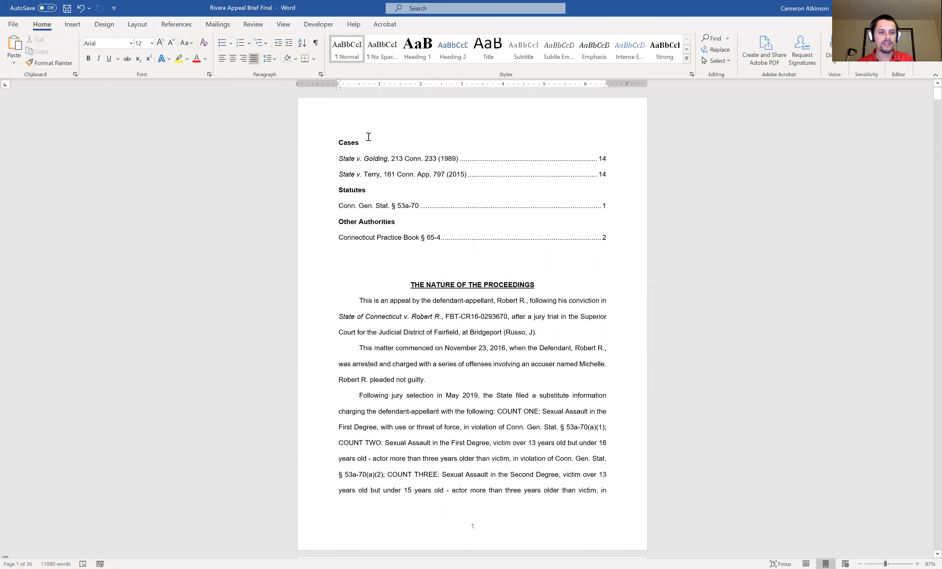
left_click(176, 25)
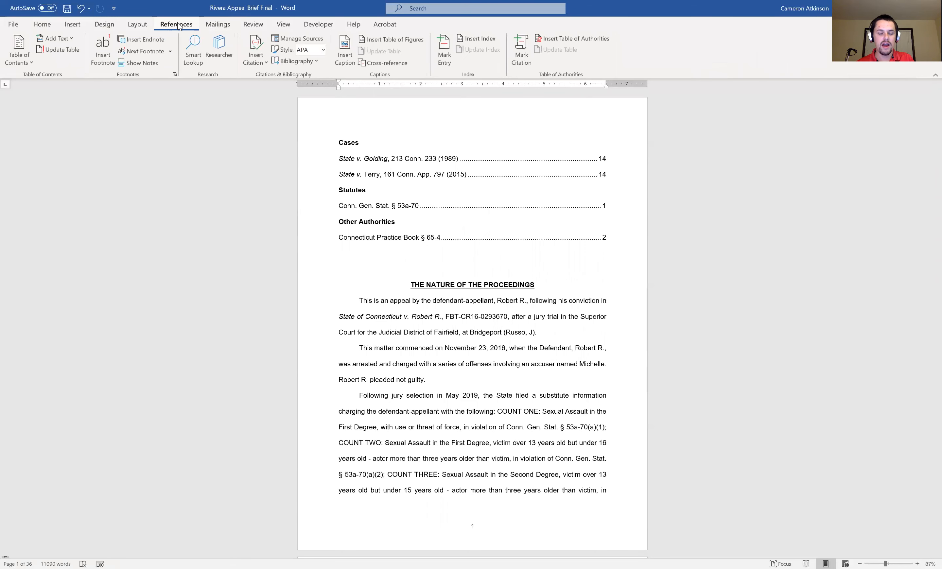
left_click(403, 200)
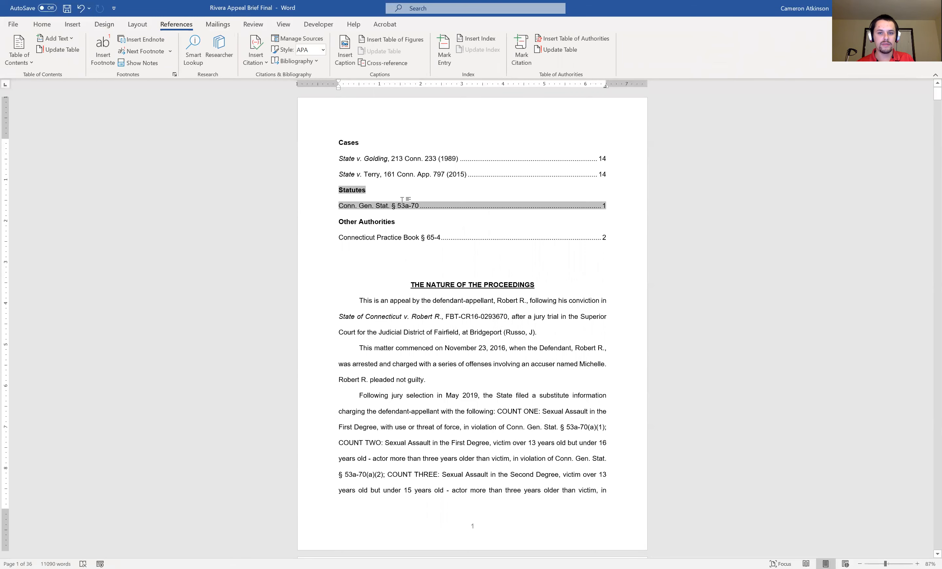
left_click_drag(613, 238, 412, 162)
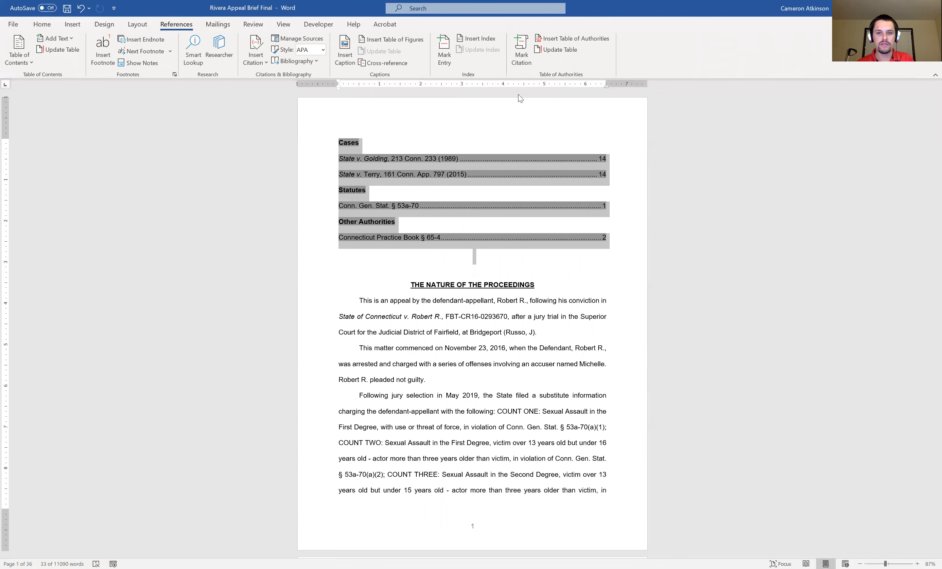
left_click(566, 51)
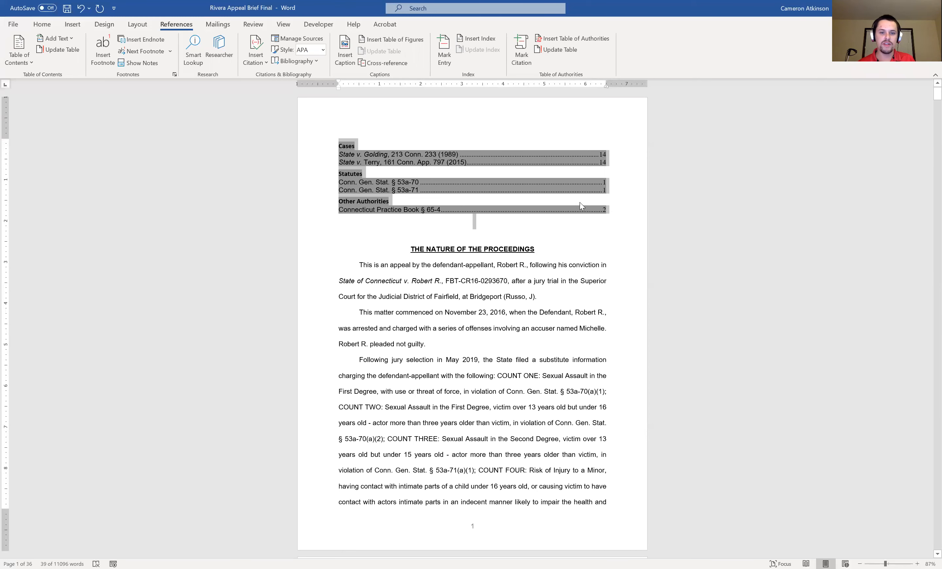
left_click(494, 191)
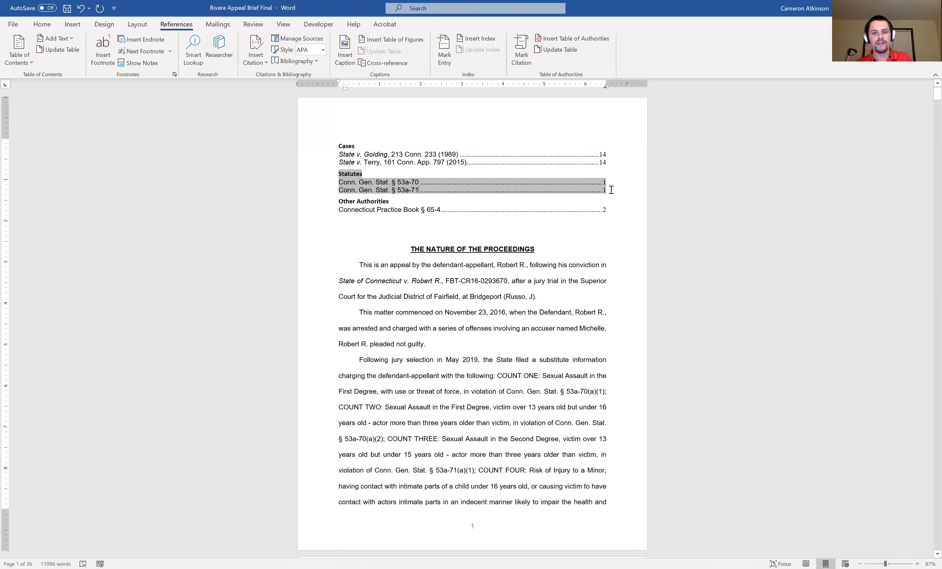
Step: Insert blank lines below the table of authorities until the heading "THE NATURE OF THE PROCEEDINGS" starts on page 2
left_click(449, 236)
key("Return")
key("Return")
key("Return")
key("Return")
key("Return")
key("Return")
key("Return")
key("Return")
key("Return")
key("Return")
key("Return")
key("Return")
key("Return")
key("Return")
key("Return")
key("Return")
key("Return")
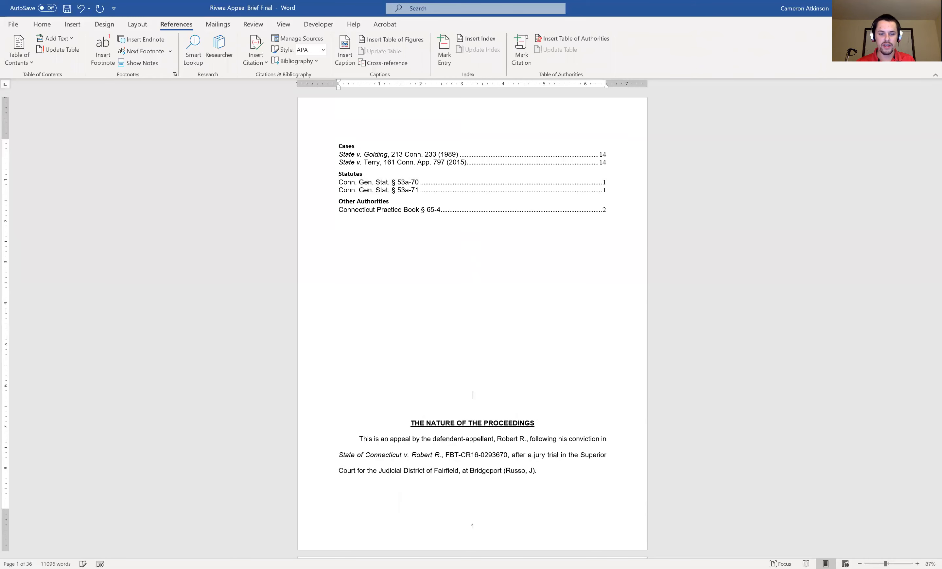
key("BackSpace")
key("BackSpace")
key("Return")
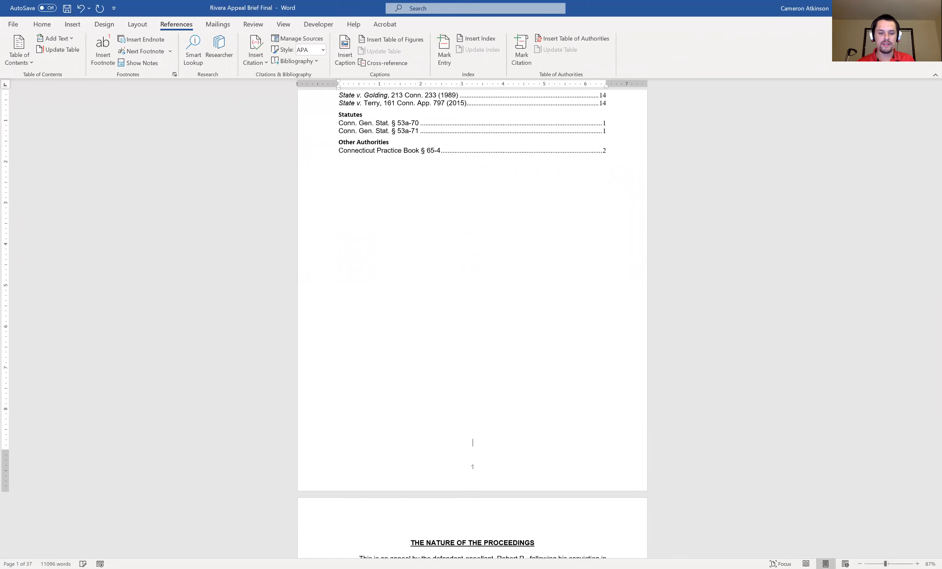
scroll(469, 175, "up", 2)
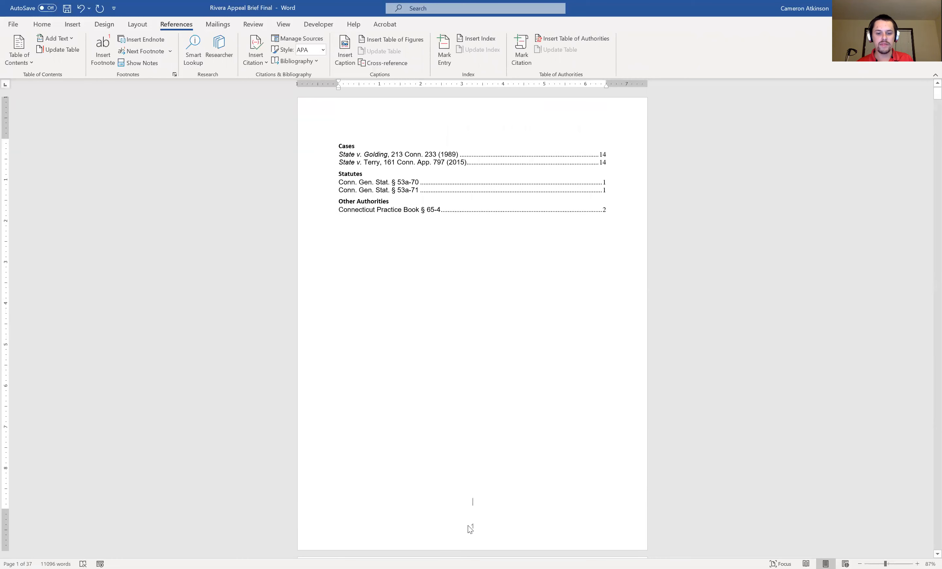
Step: Format the whole table of authorities in Arial with double line spacing and remove the extra space before its paragraphs
scroll(476, 531, "down", 15)
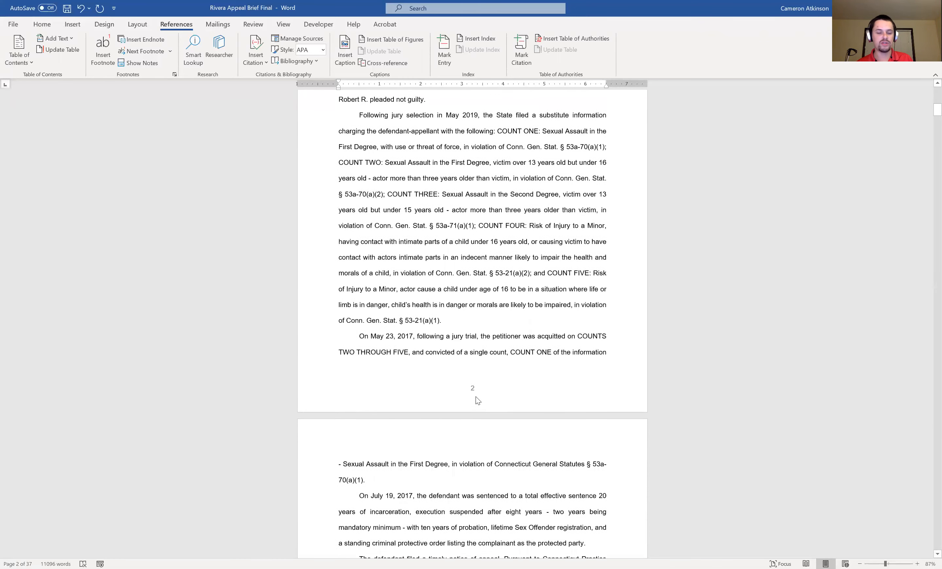
scroll(477, 400, "up", 15)
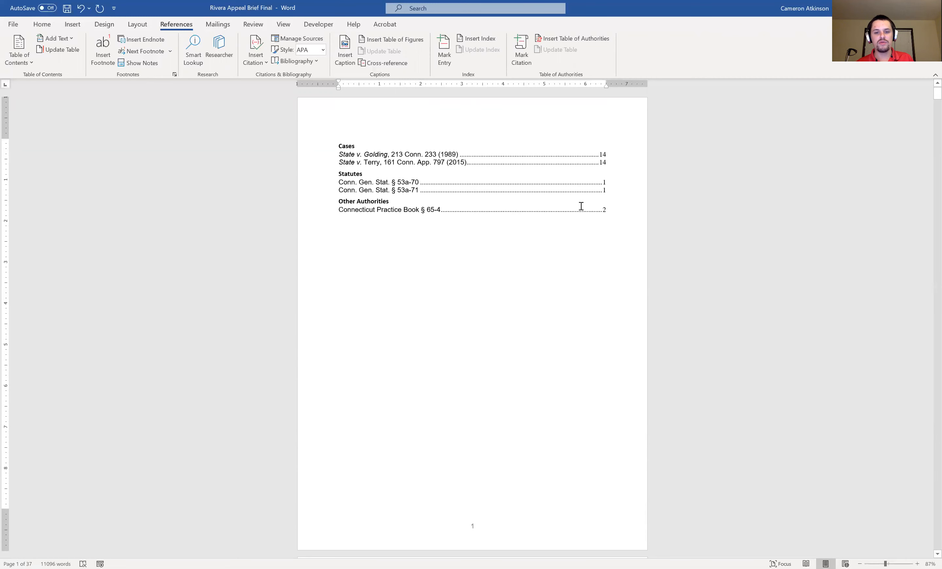
left_click_drag(614, 209, 320, 147)
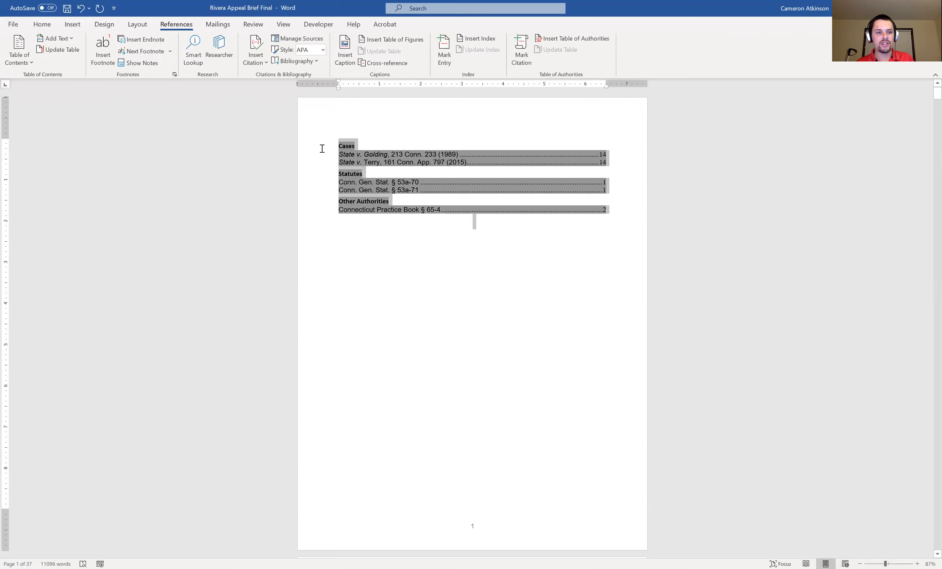
left_click(40, 24)
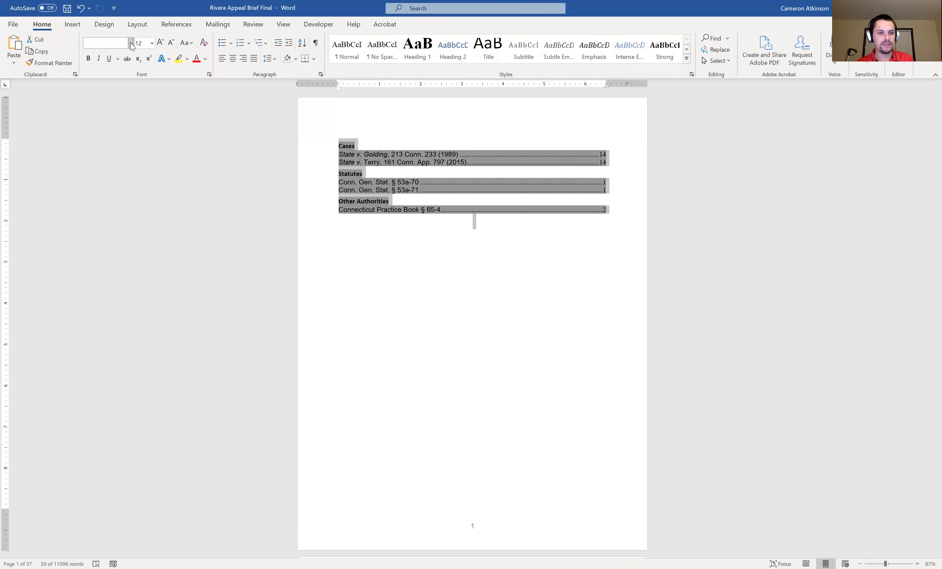
left_click(130, 43)
left_click(111, 114)
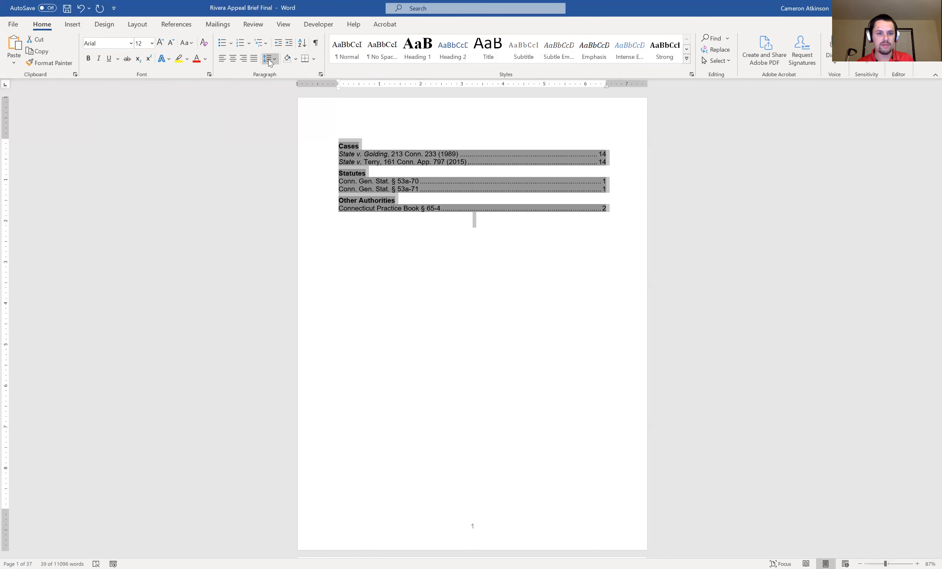
key("ctrl+2")
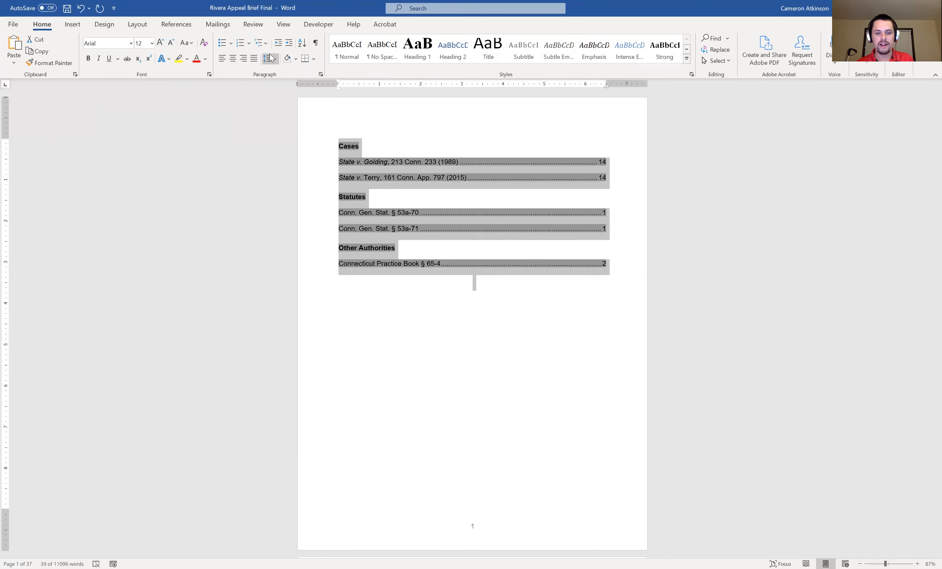
left_click(308, 153)
Step: Try updating the whole table of authorities at once, and undo that update
scroll(461, 273, "down", 6)
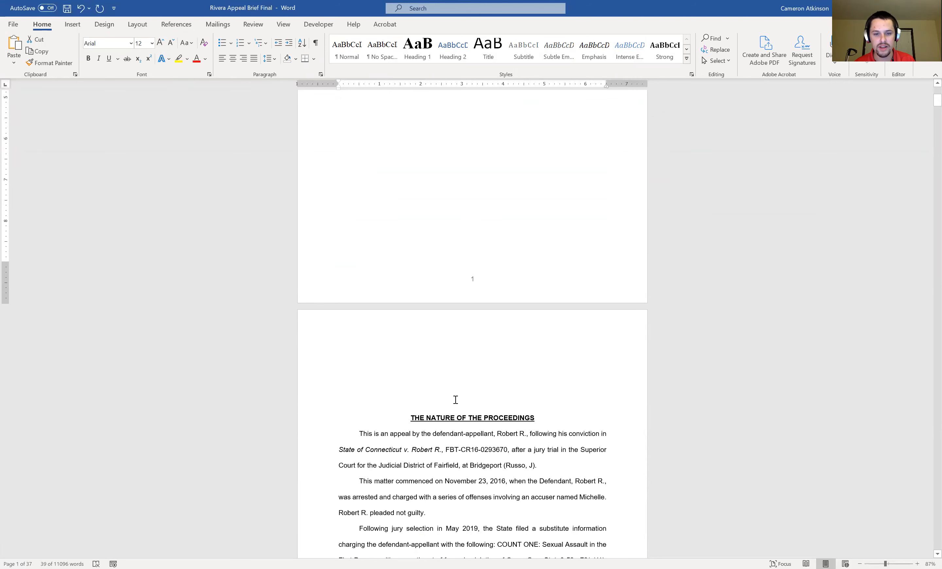
scroll(455, 400, "up", 6)
left_click(465, 220)
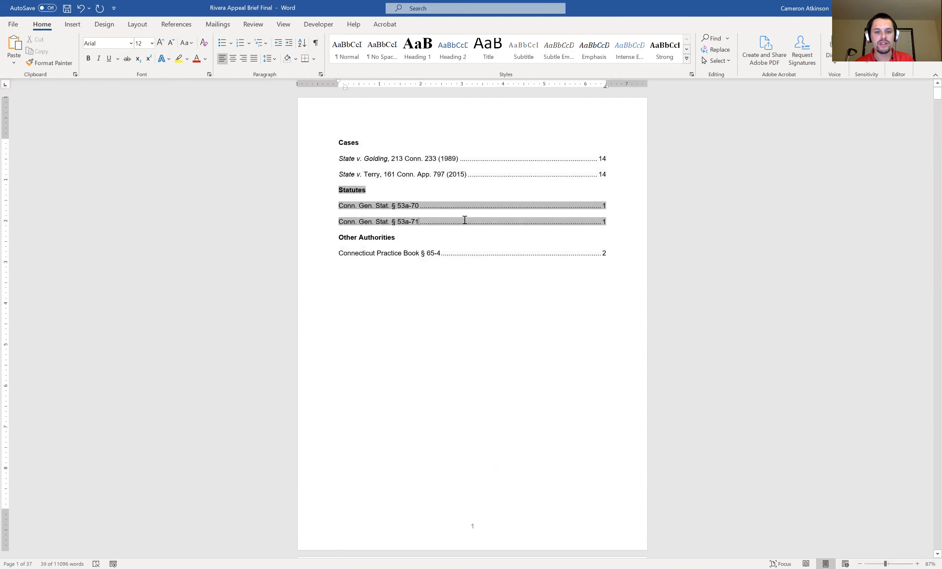
left_click_drag(613, 257, 340, 145)
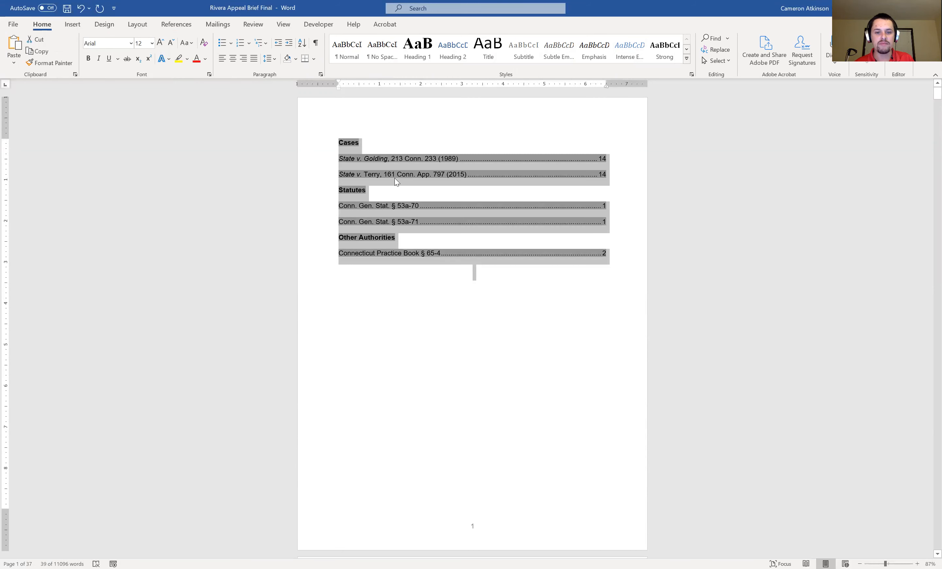
right_click(396, 181)
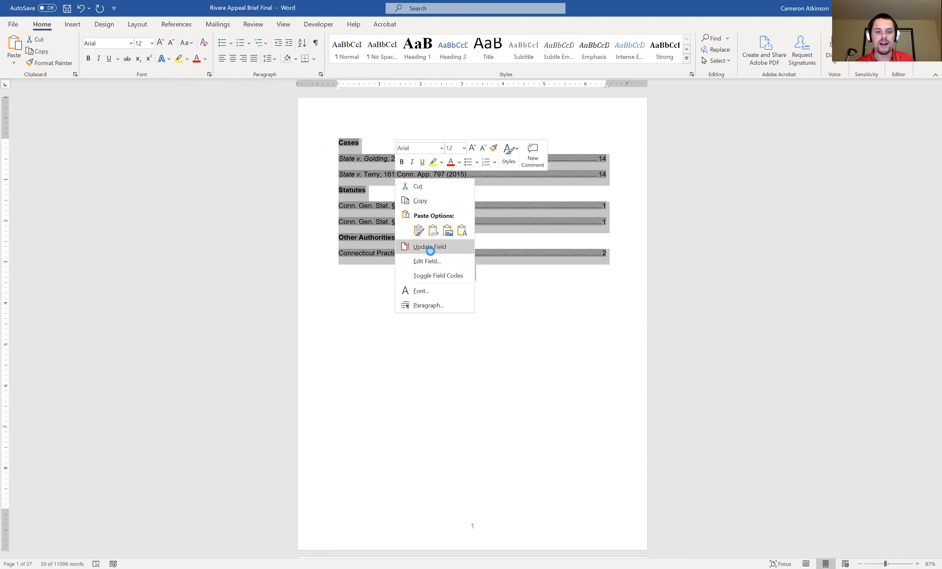
left_click(430, 247)
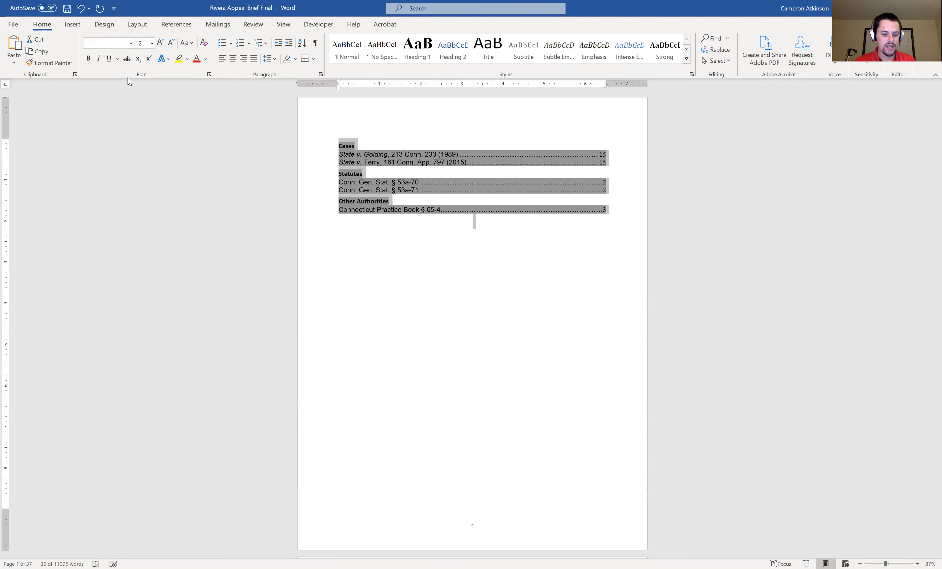
key("ctrl+z")
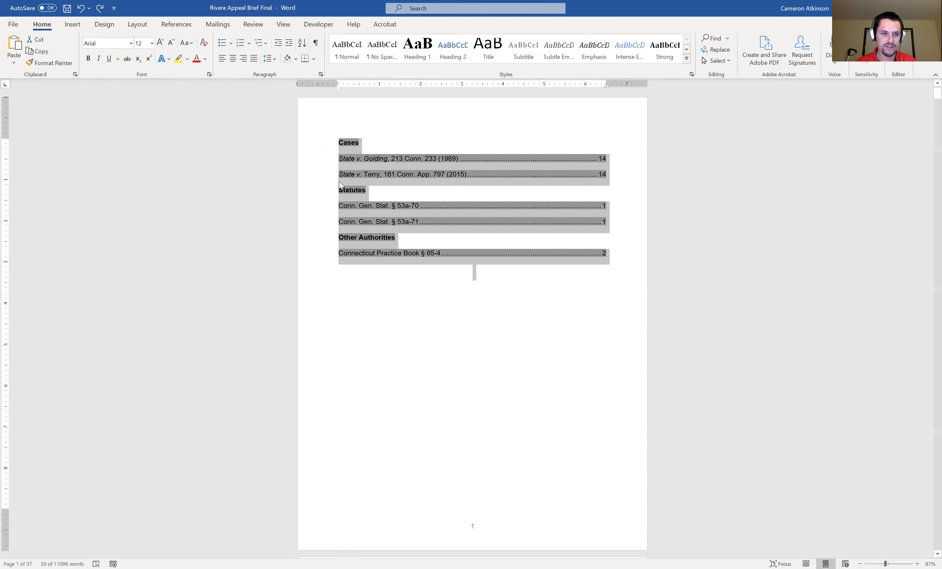
Step: Update only the Other Authorities section of the table of authorities
left_click(420, 205)
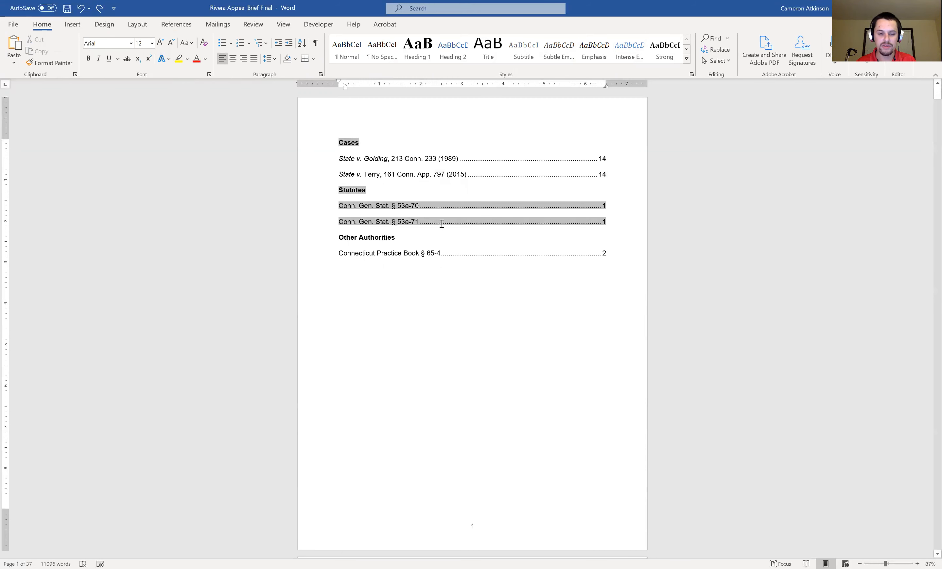
left_click(430, 252)
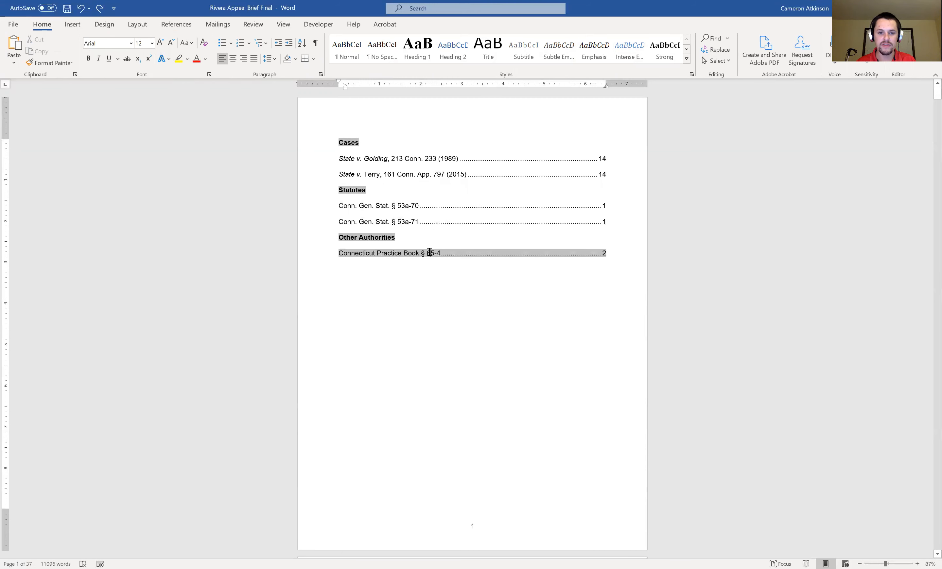
right_click(430, 252)
left_click(485, 323)
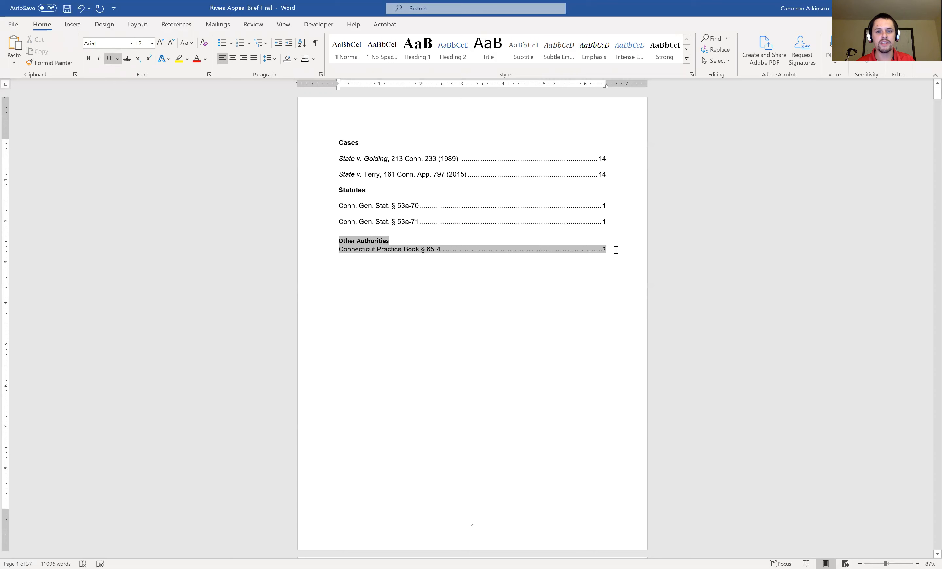
Step: Examine the page numbering and layout from the table of authorities on page 1 to the opening section on page 2
scroll(616, 249, "down", 4)
scroll(615, 249, "up", 2)
scroll(615, 250, "up", 2)
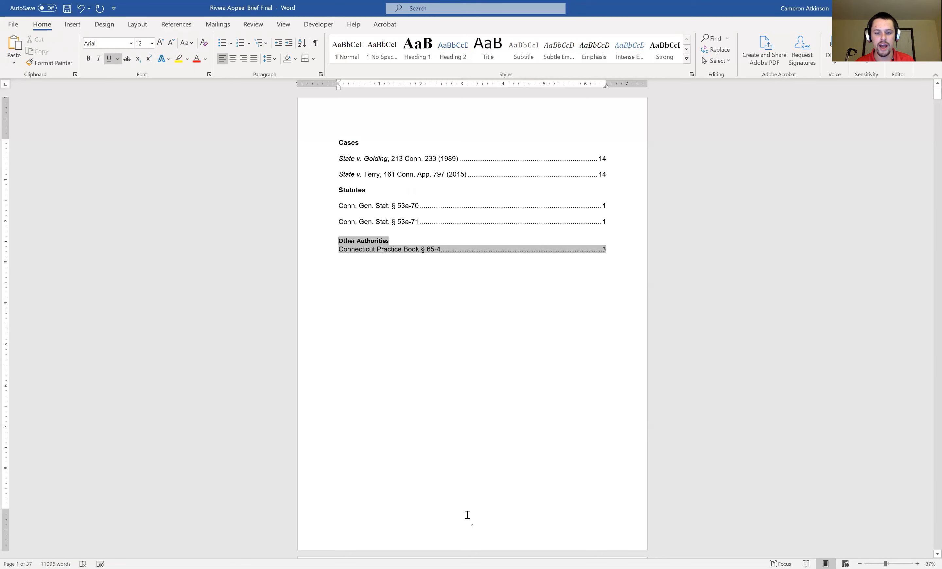
scroll(470, 532, "down", 3)
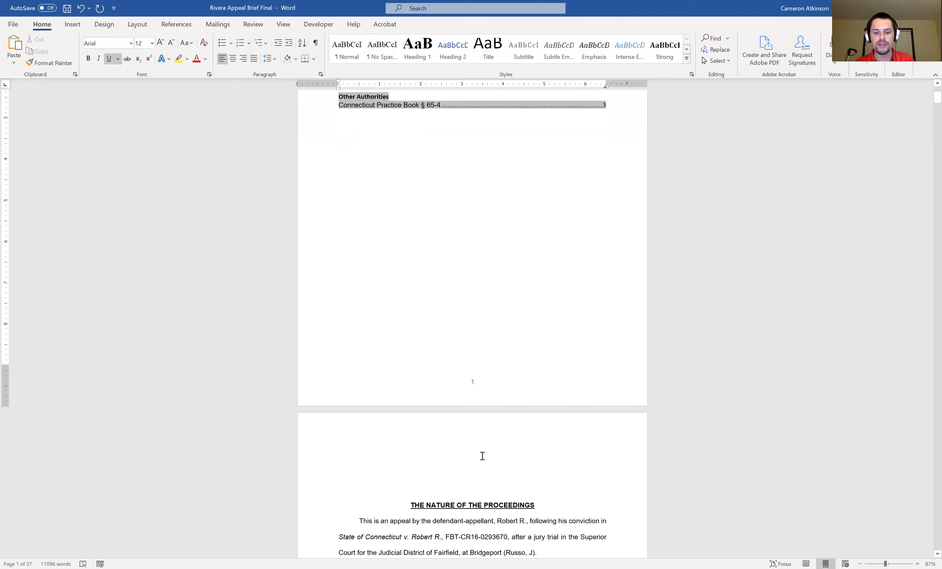
scroll(540, 296, "down", 9)
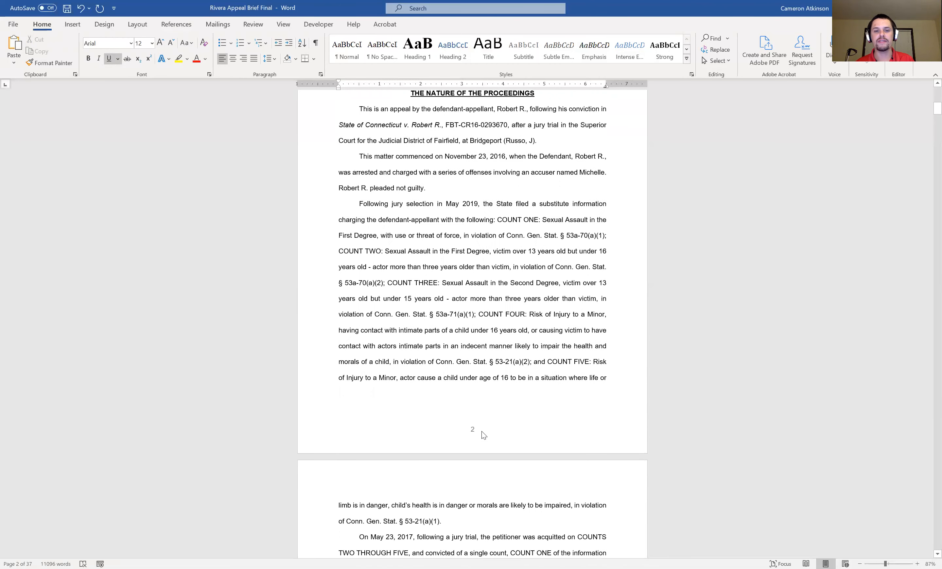
scroll(482, 432, "up", 1)
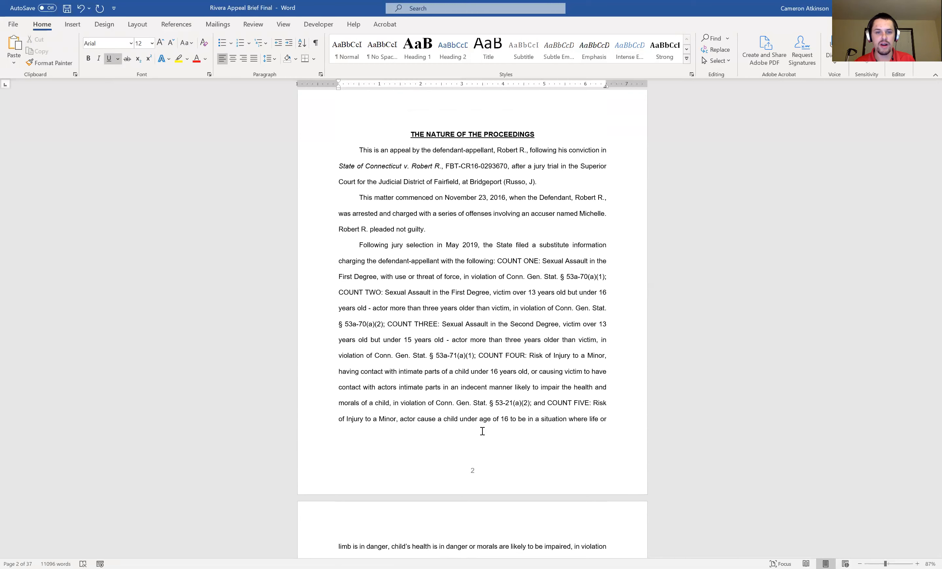
scroll(482, 432, "up", 5)
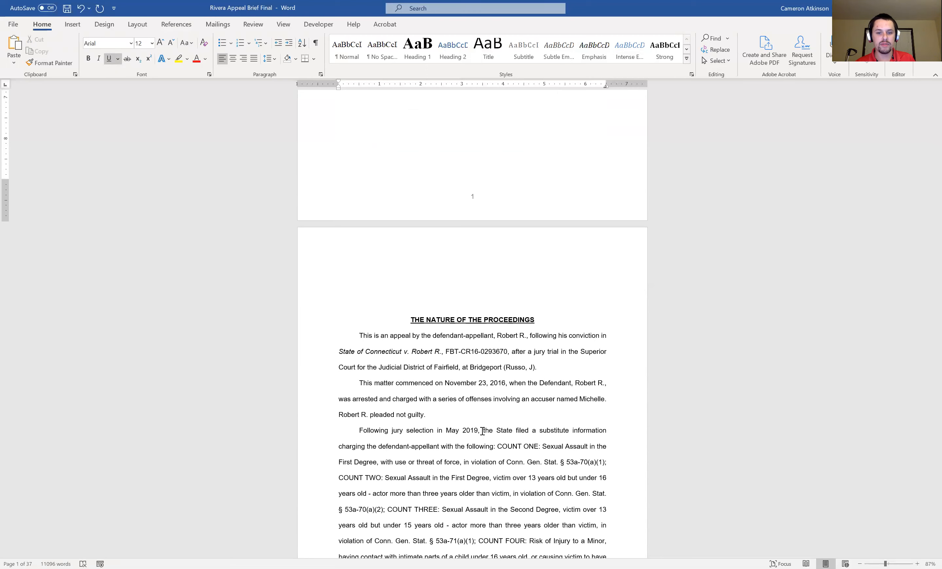
Step: Delete the blank lines above "THE NATURE OF THE PROCEEDINGS" so the heading starts at the top of page 2
scroll(482, 431, "up", 3)
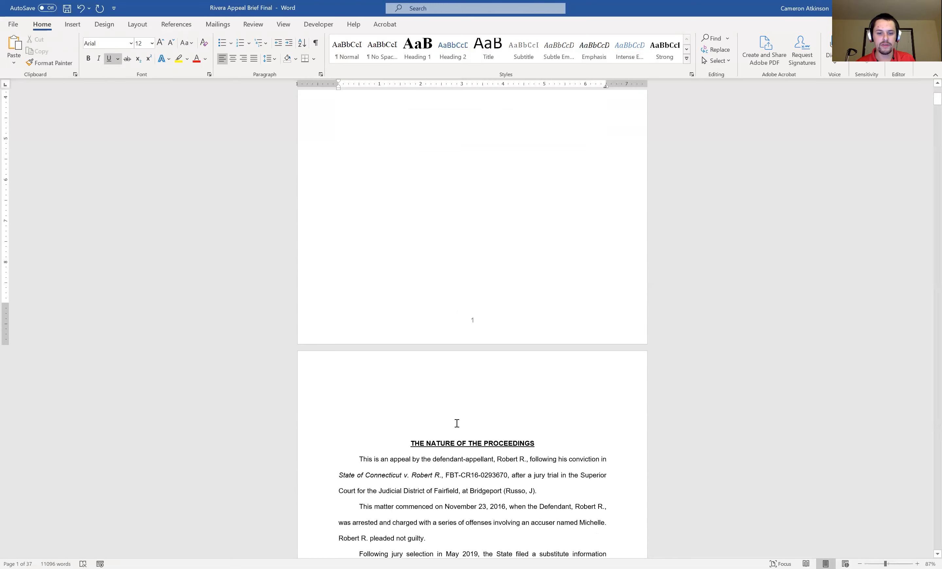
left_click(482, 430)
key("BackSpace")
key("BackSpace")
key("BackSpace")
key("BackSpace")
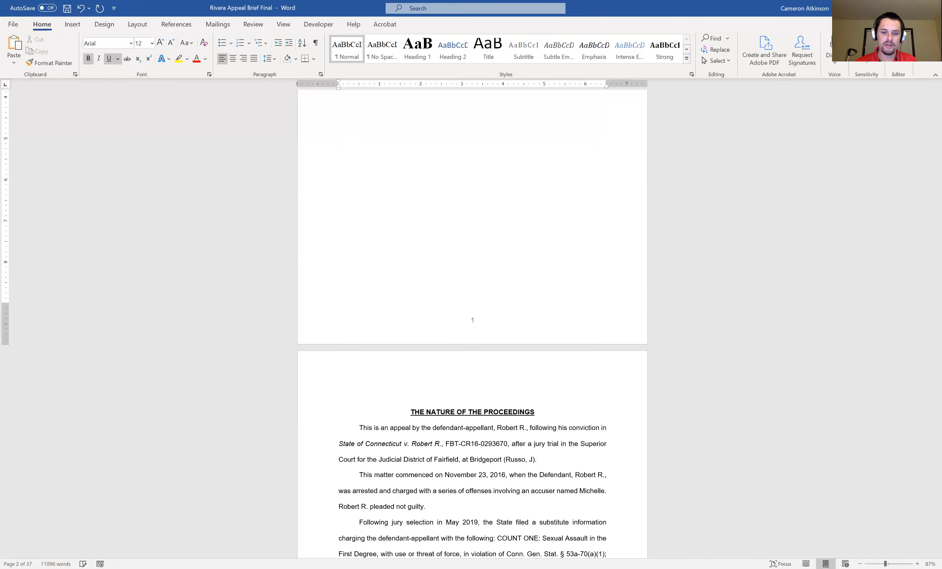
key("Return")
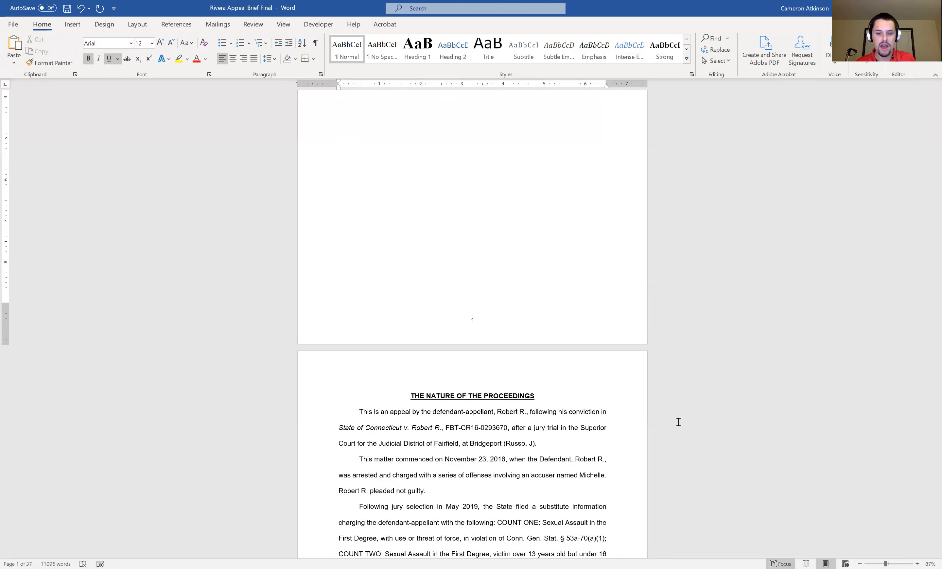
Step: Start a citation for "Conn. Gen. Stat. § 53-21(a)(1)" on page 2, shortening its selected text and short citation to "Conn. Gen. Stat. § 53-21"
scroll(490, 292, "down", 4)
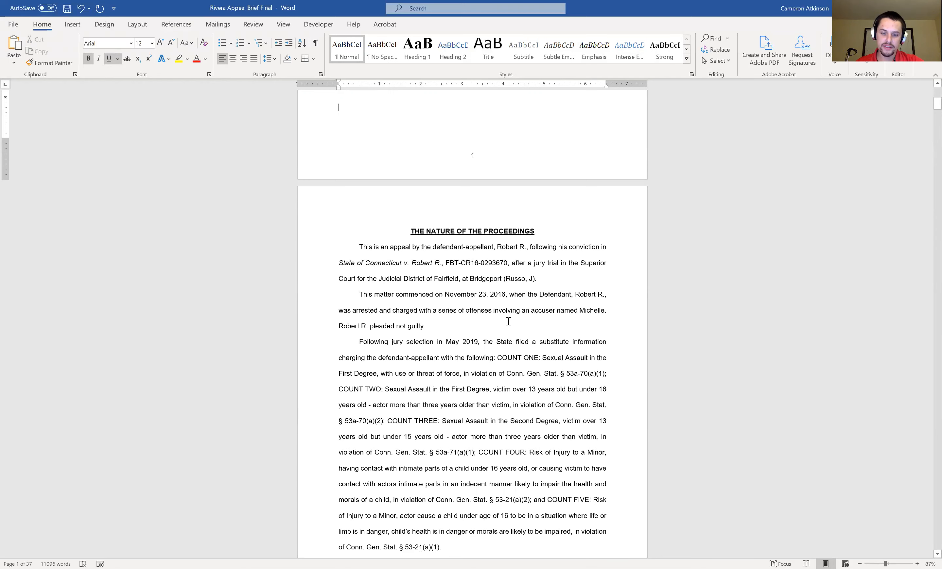
scroll(508, 322, "down", 3)
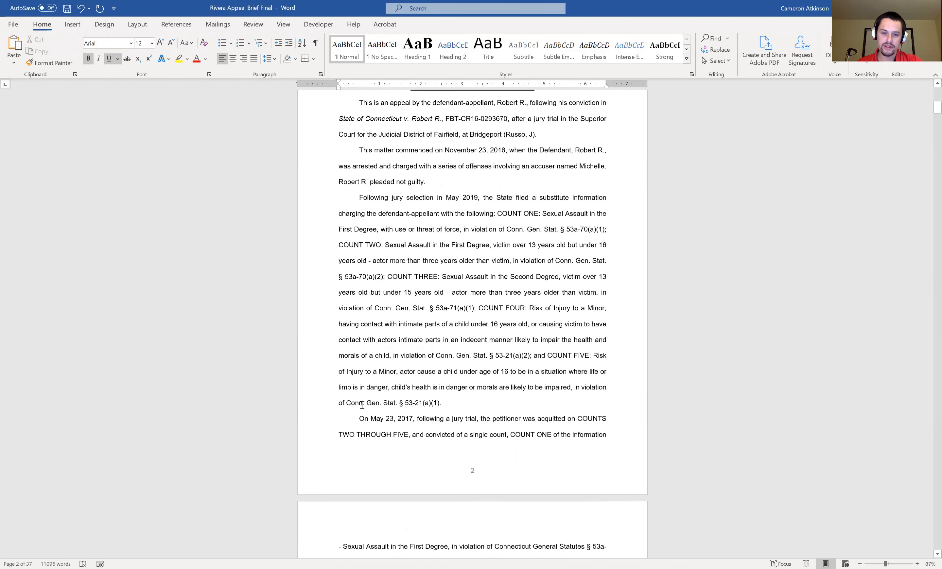
left_click_drag(347, 402, 439, 401)
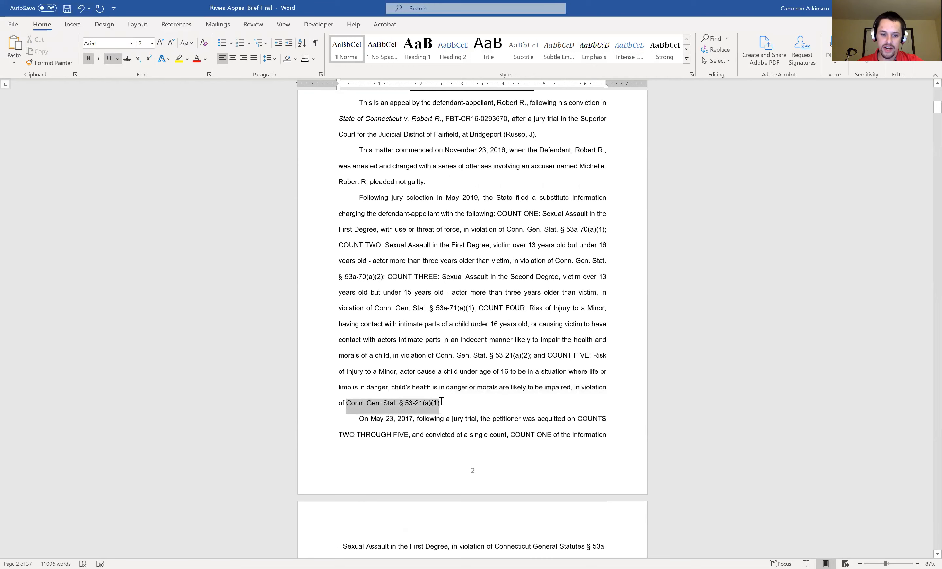
left_click(162, 22)
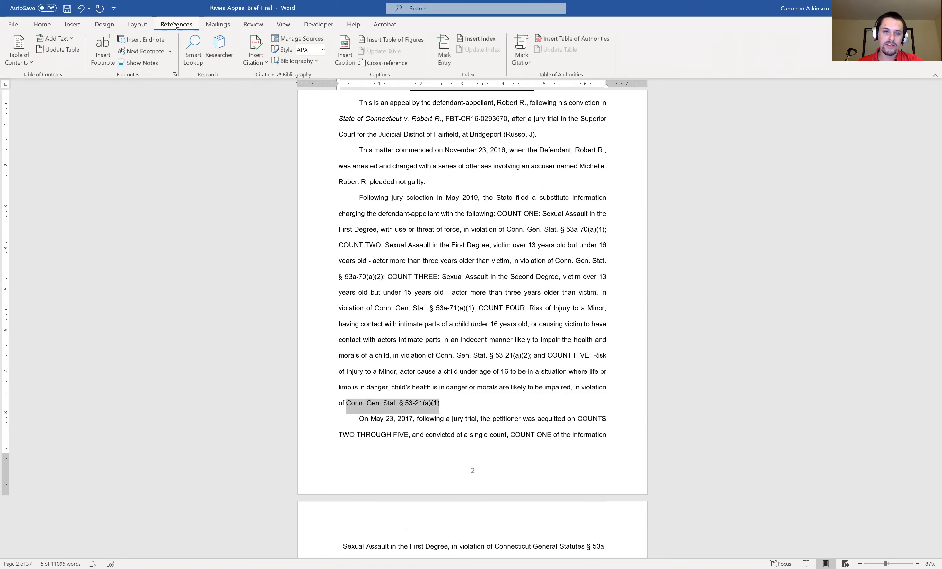
left_click(522, 55)
key("End")
key("BackSpace")
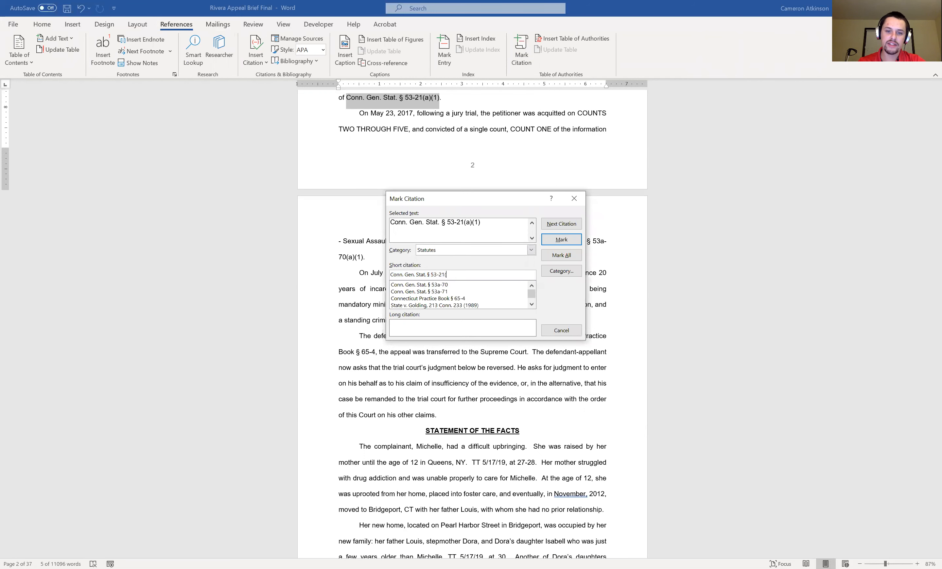
left_click(481, 222)
key("BackSpace")
key("BackSpace")
key("BackSpace")
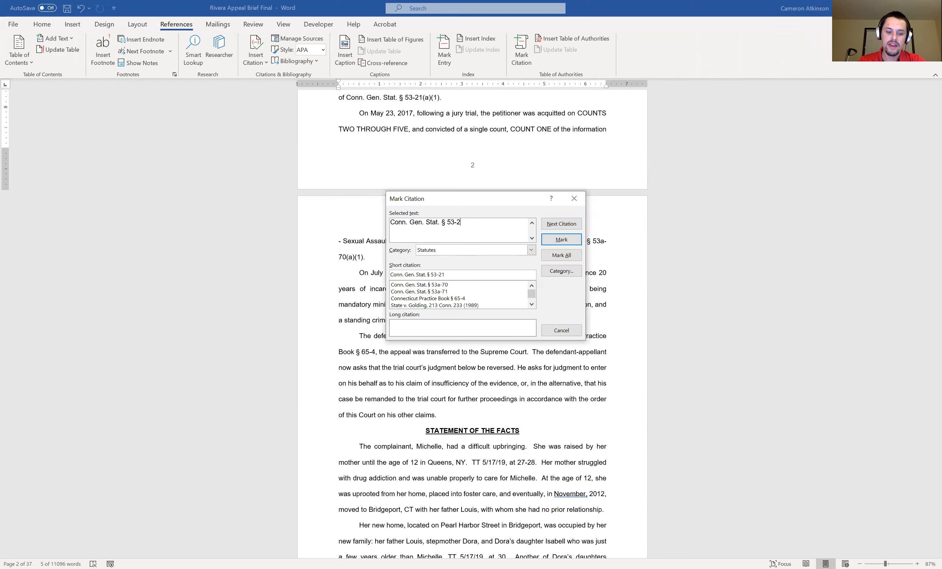
Step: Mark the single § 53-21 citation under the Cases category, close the citation dialog and hide the formatting marks
left_click(492, 250)
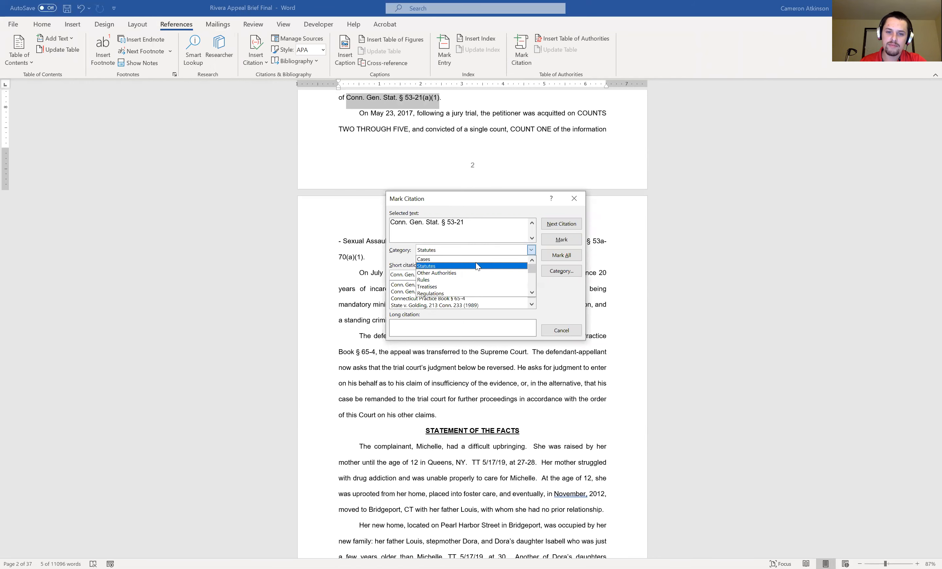
left_click(430, 259)
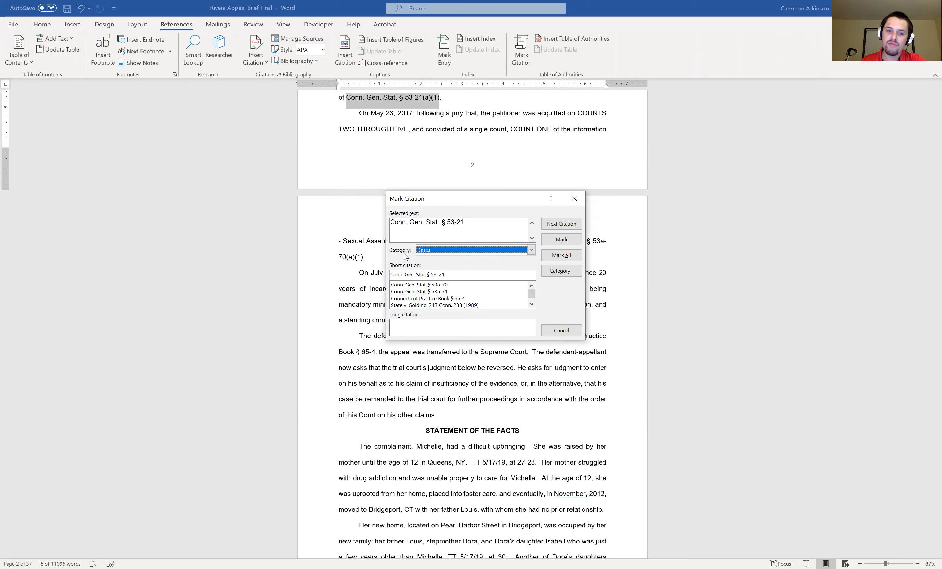
left_click(562, 240)
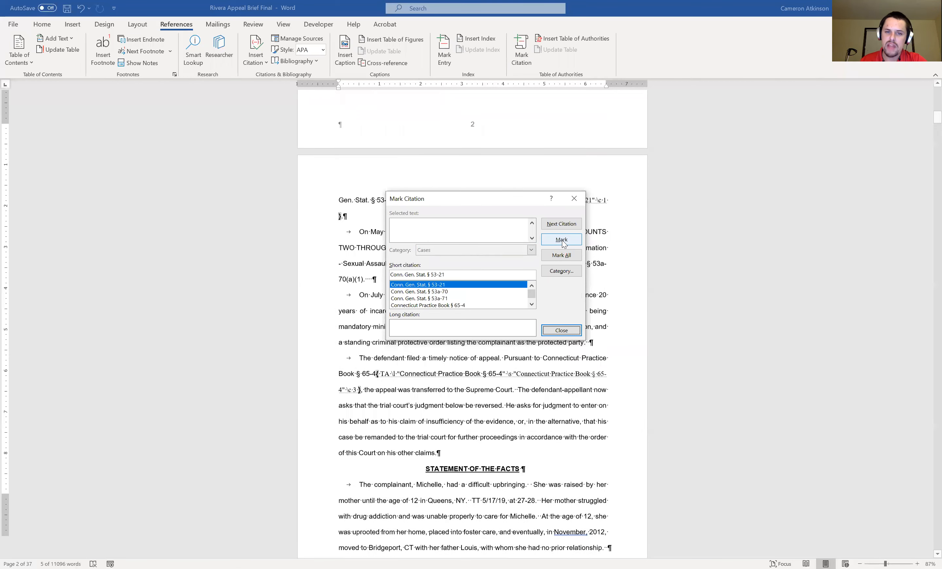
left_click(575, 332)
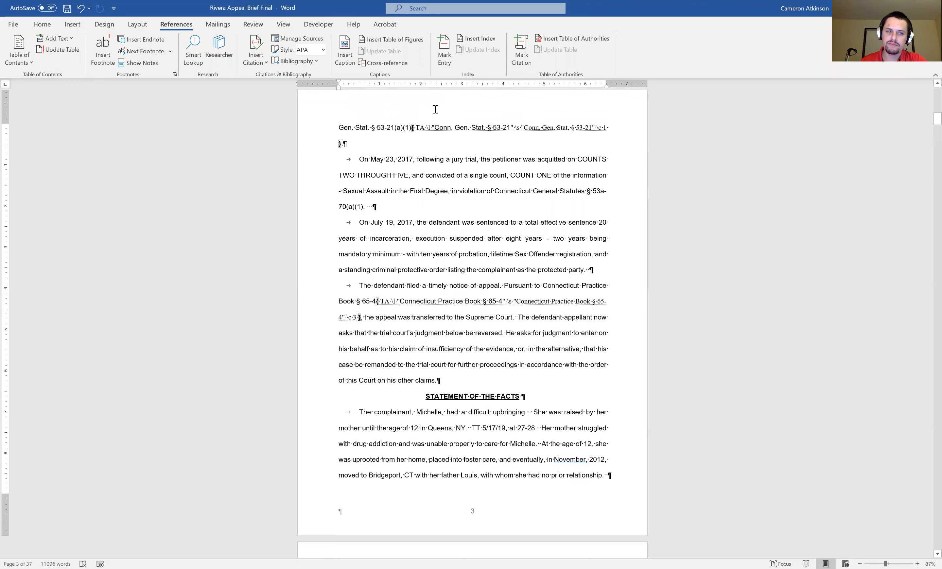
left_click(44, 21)
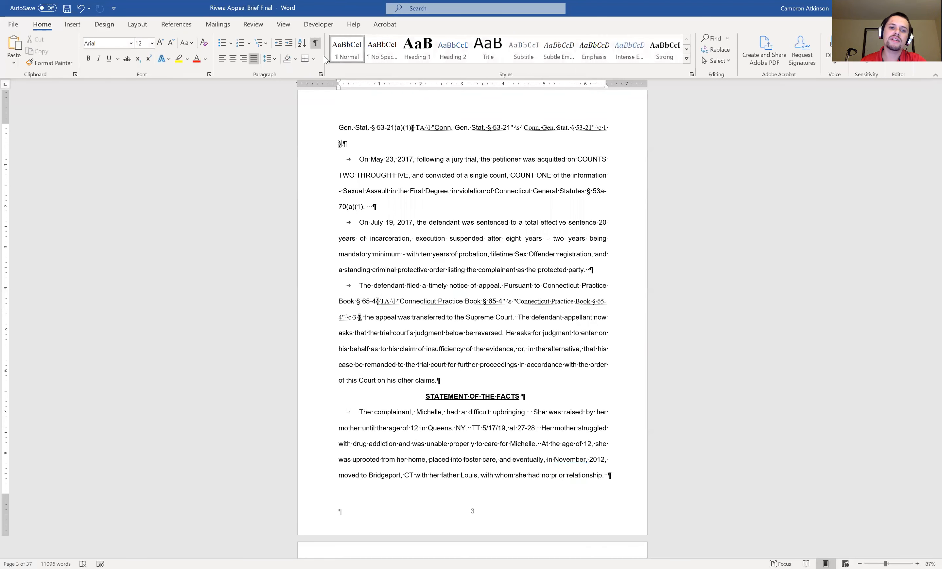
left_click(315, 42)
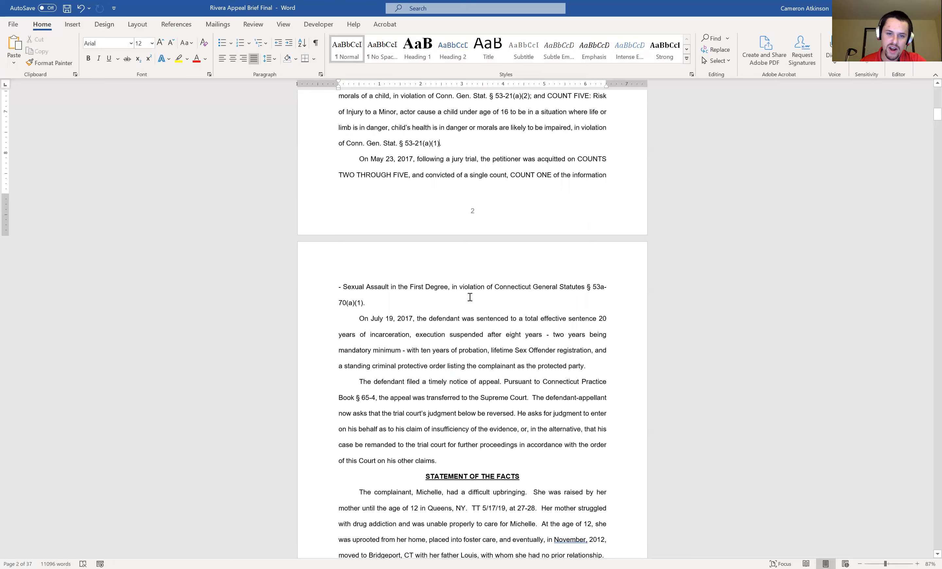
Step: Update the Cases section of the table of authorities on page 1 to include the newly marked citation
scroll(469, 298, "down", 3)
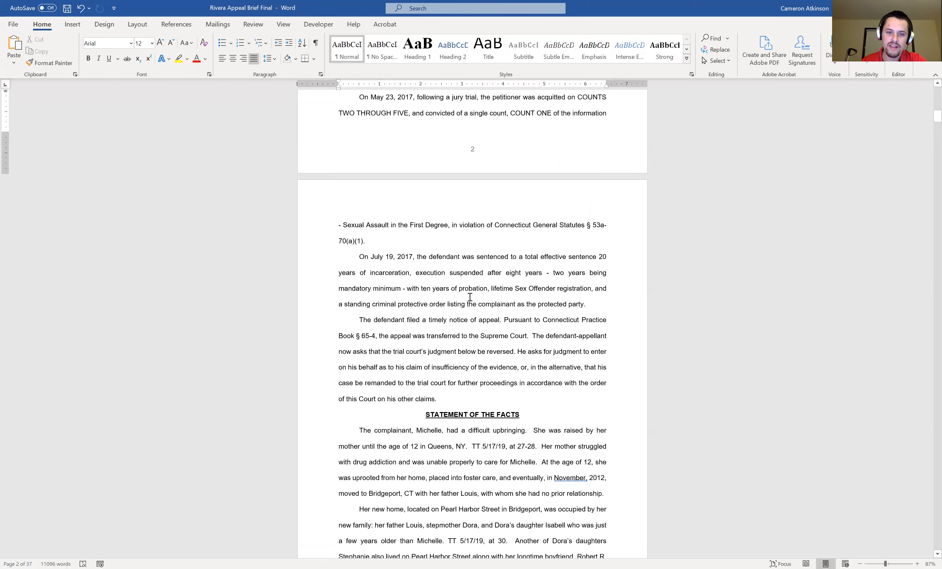
scroll(469, 297, "up", 20)
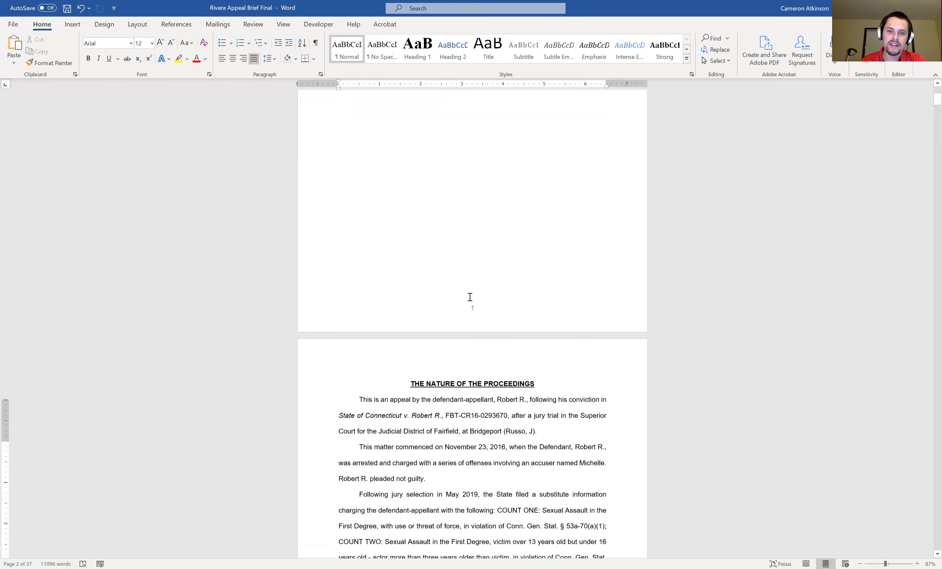
left_click(409, 168)
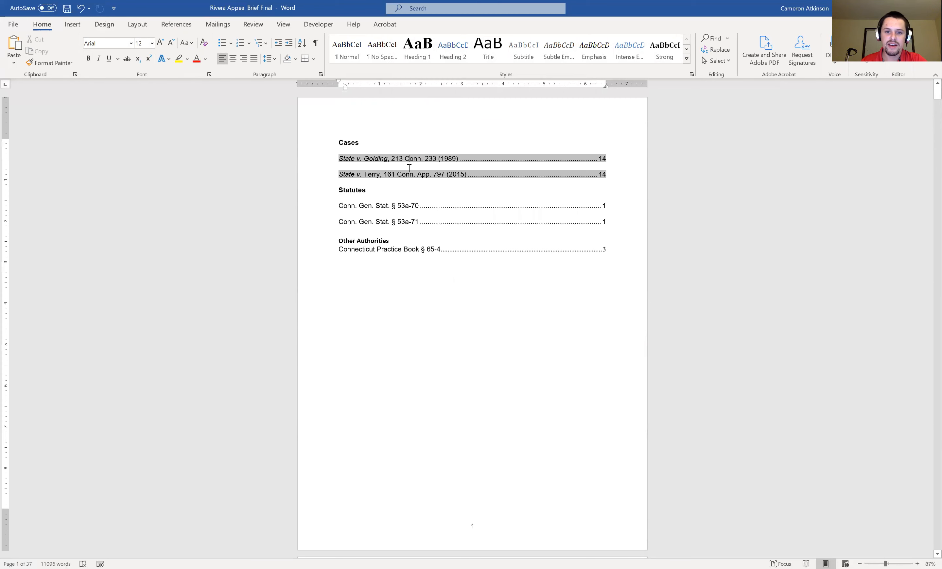
right_click(409, 168)
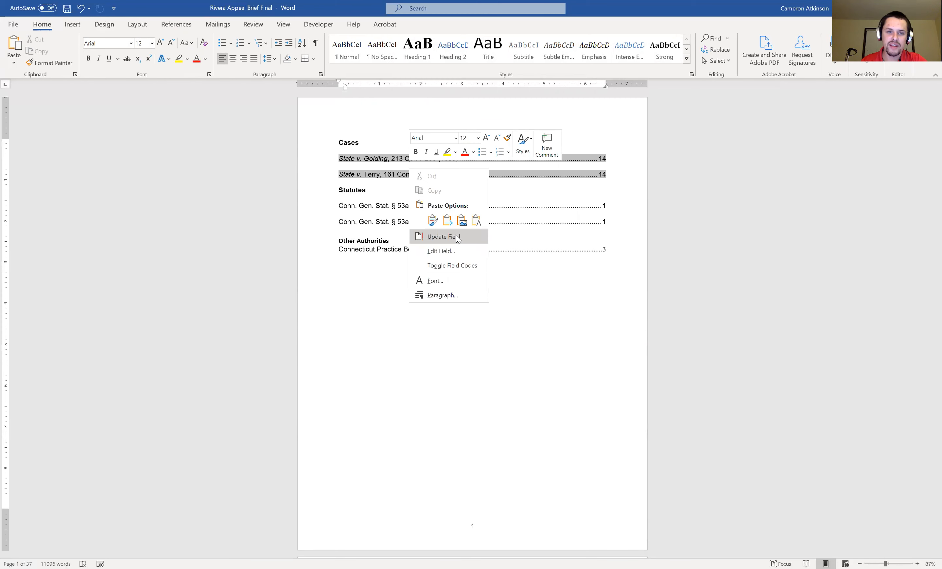
left_click(443, 236)
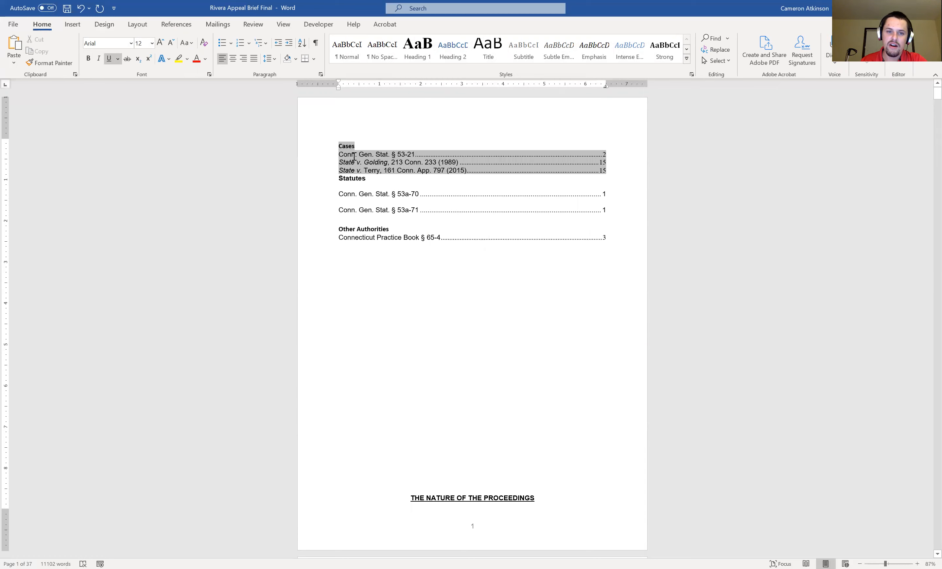
left_click(442, 179)
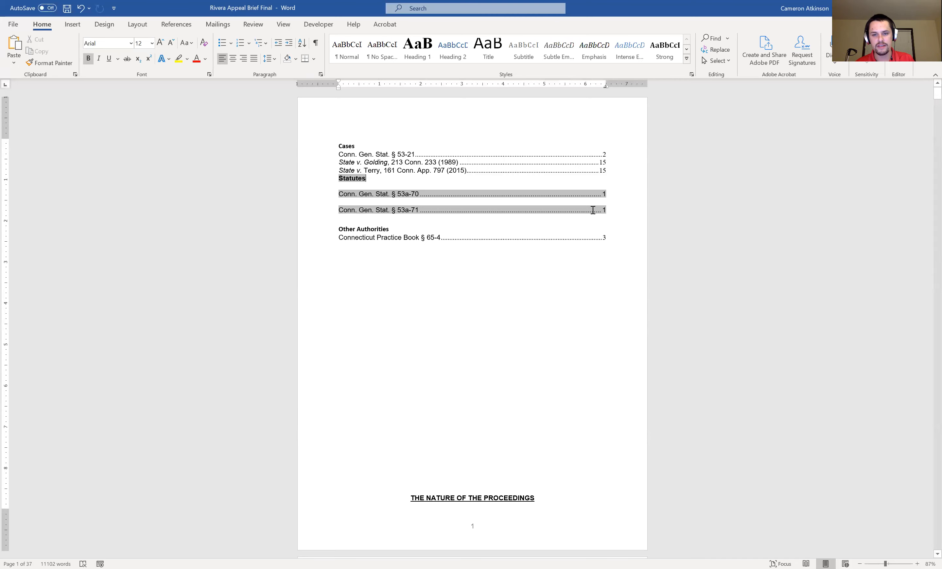
Step: Show the formatting marks and delete the miscategorized citation field code after "Conn. Gen. Stat. § 53-21(a)(1)" on page 2
scroll(593, 210, "down", 15)
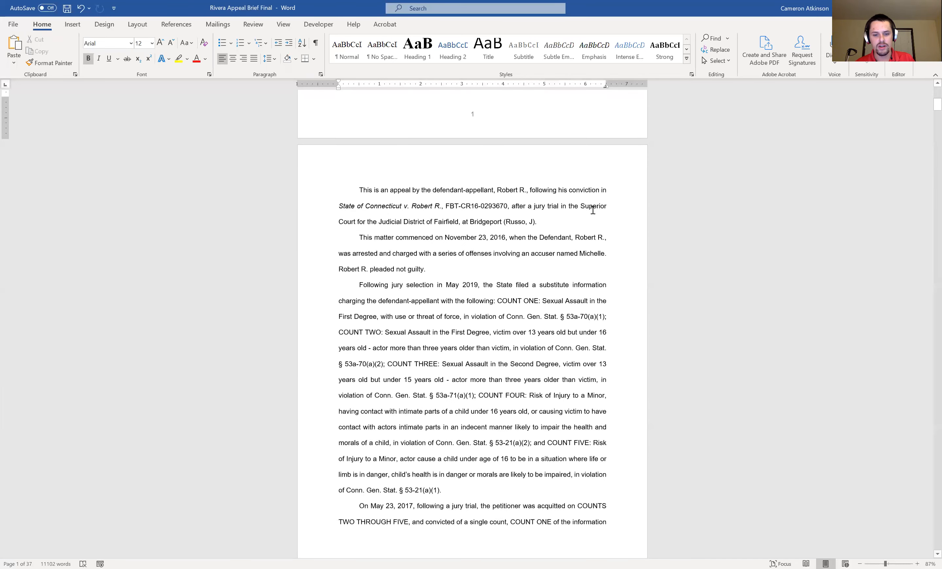
scroll(593, 211, "up", 3)
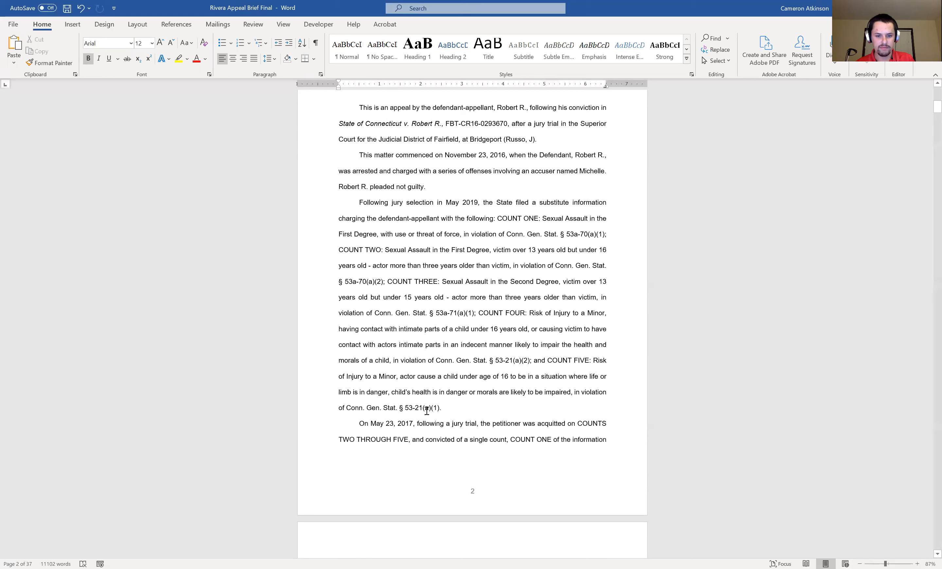
left_click_drag(347, 409, 441, 412)
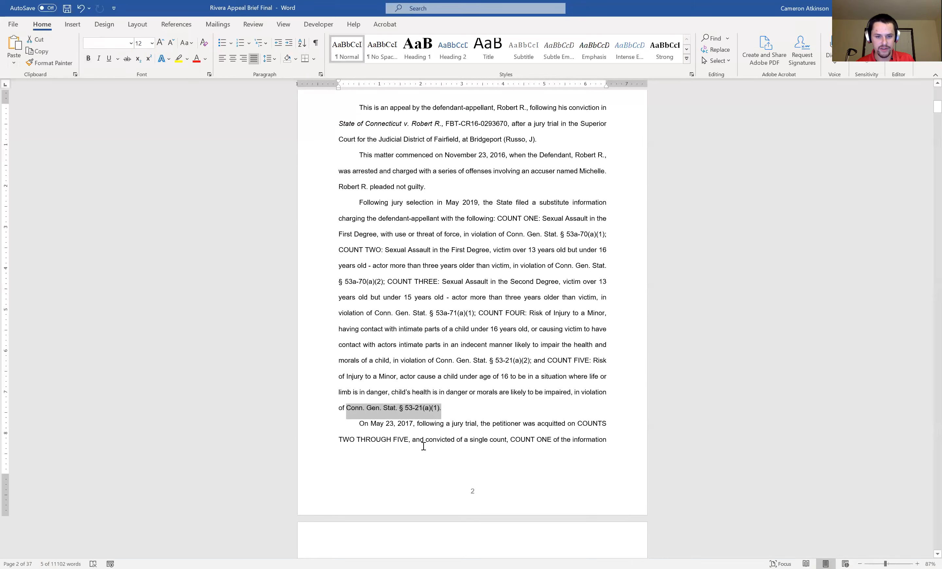
left_click(441, 411)
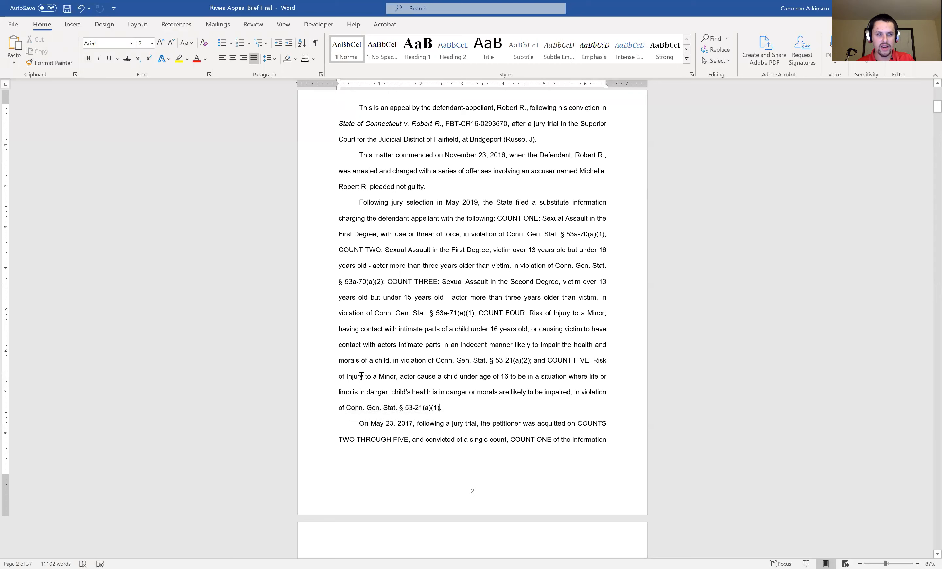
left_click_drag(346, 407, 438, 410)
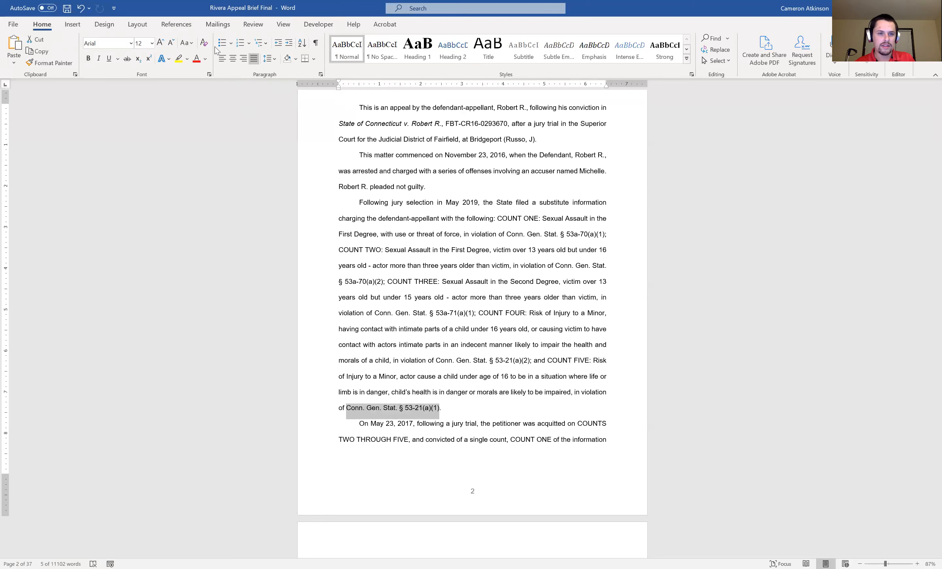
left_click(315, 45)
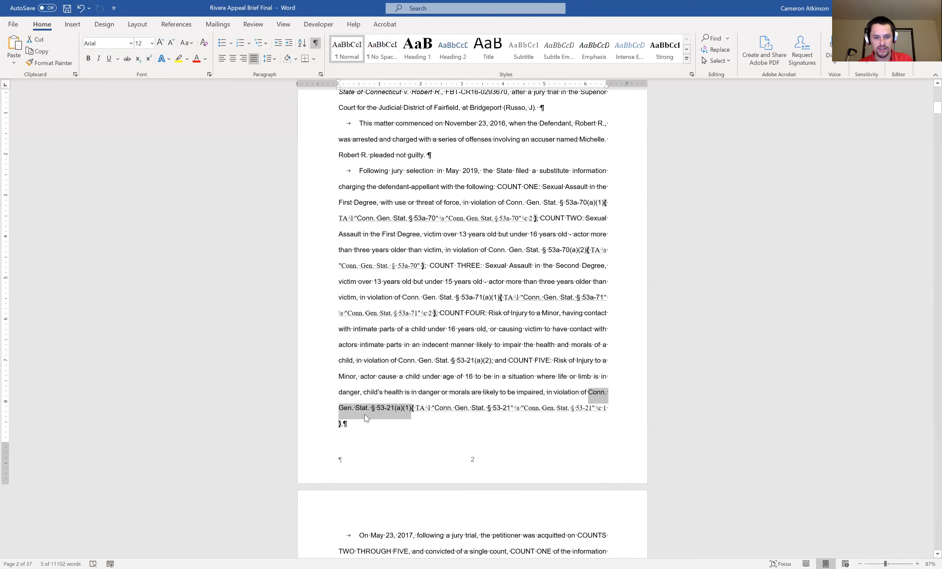
left_click(343, 423)
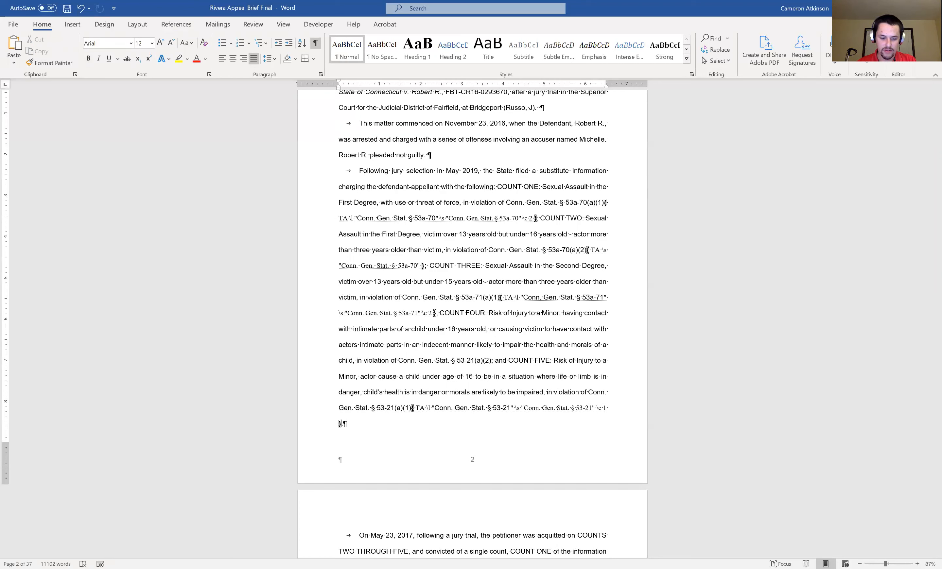
key("shift+Left")
key("Delete")
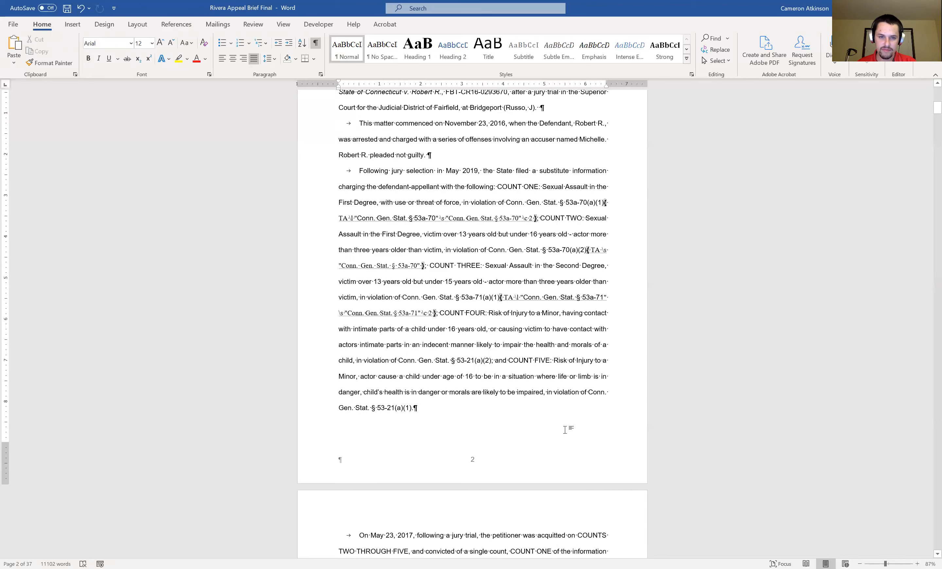
Step: Update the Cases section of the table of authorities to reflect the deleted § 53-21 citation field
scroll(437, 358, "up", 10)
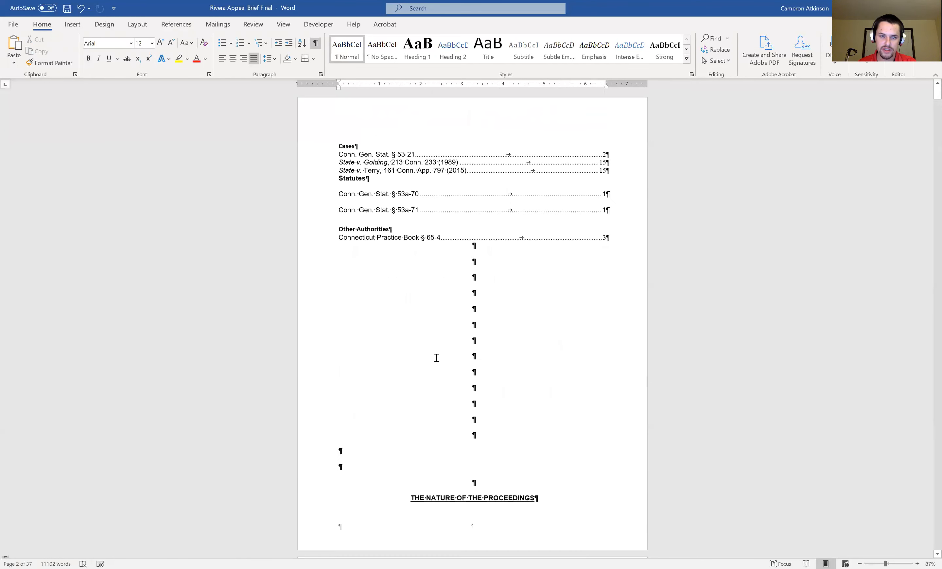
left_click(409, 160)
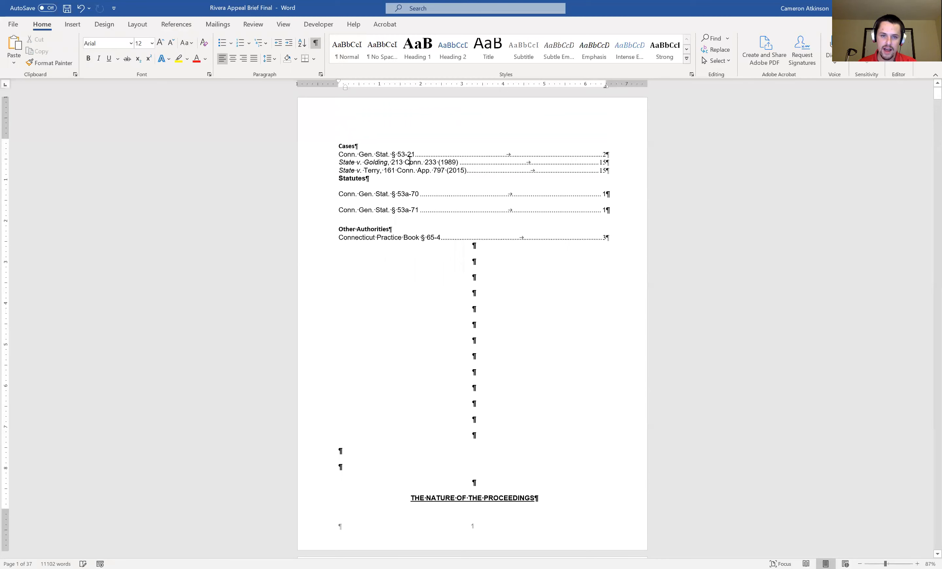
key("F9")
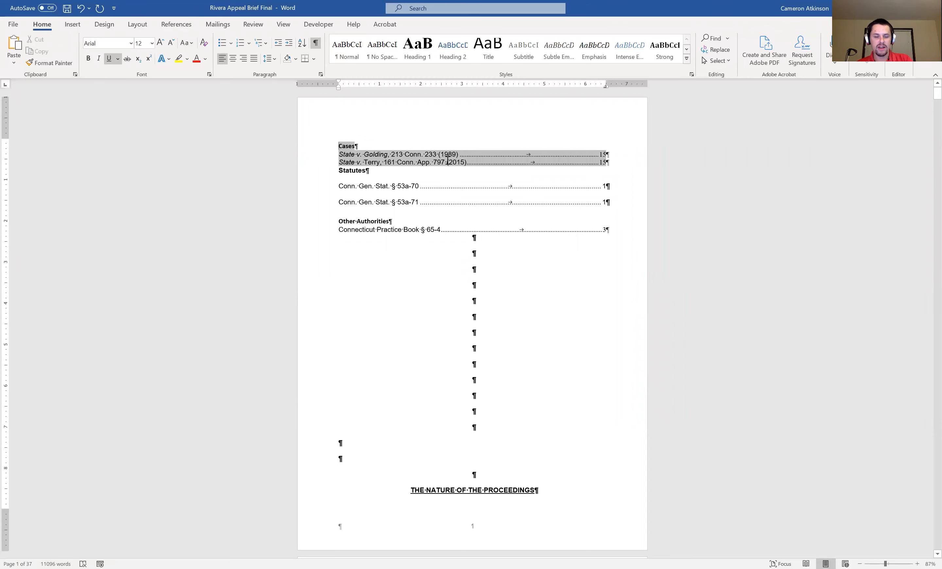
Step: Start a new citation for "Conn. Gen. Stat. § 53-21(a)(1)" on page 2 and set its category to Statutes
scroll(449, 158, "down", 12)
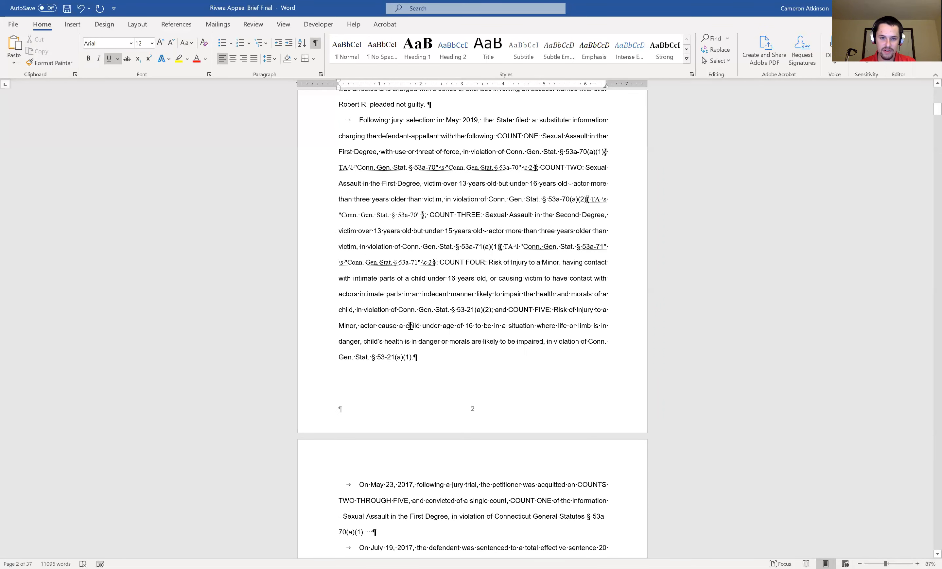
left_click_drag(401, 310, 487, 310)
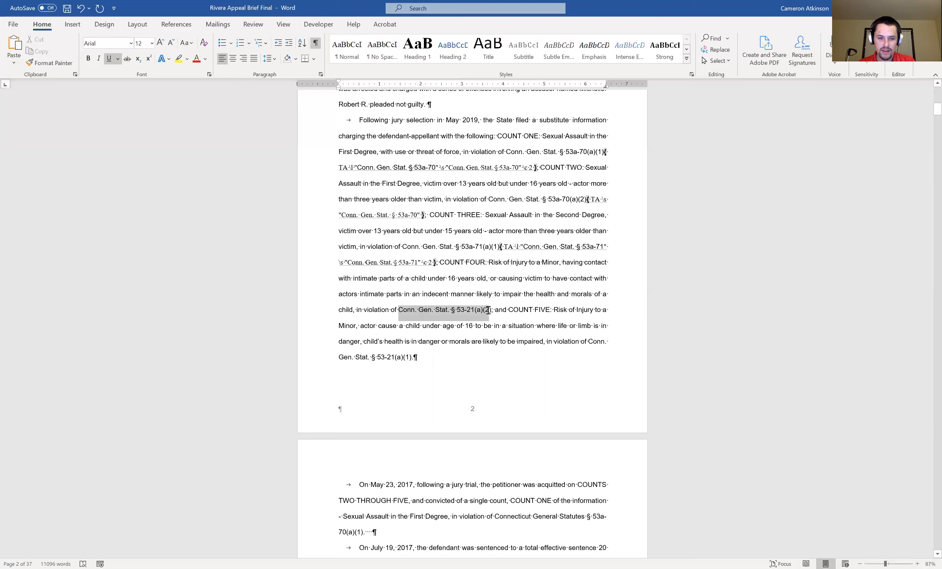
left_click_drag(588, 342, 412, 358)
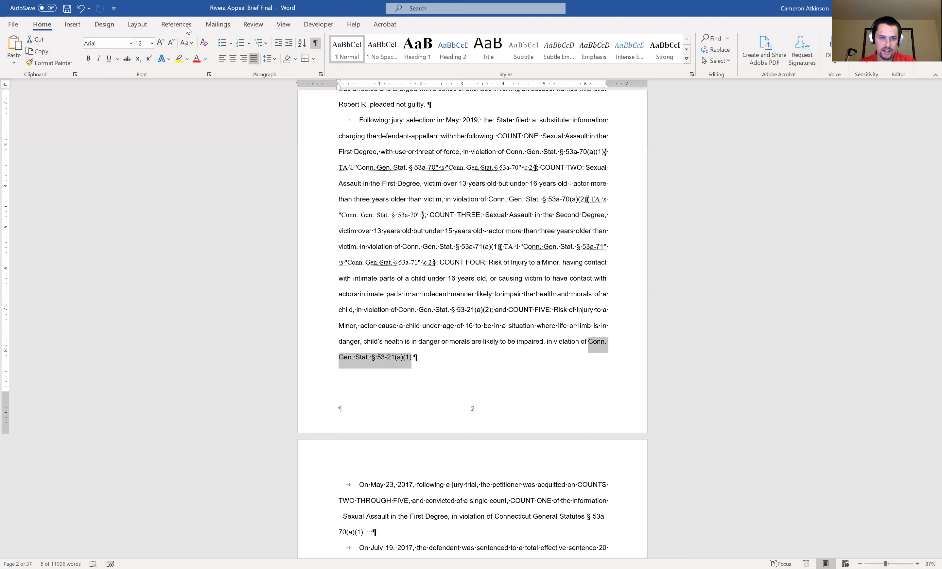
left_click(176, 24)
left_click(526, 57)
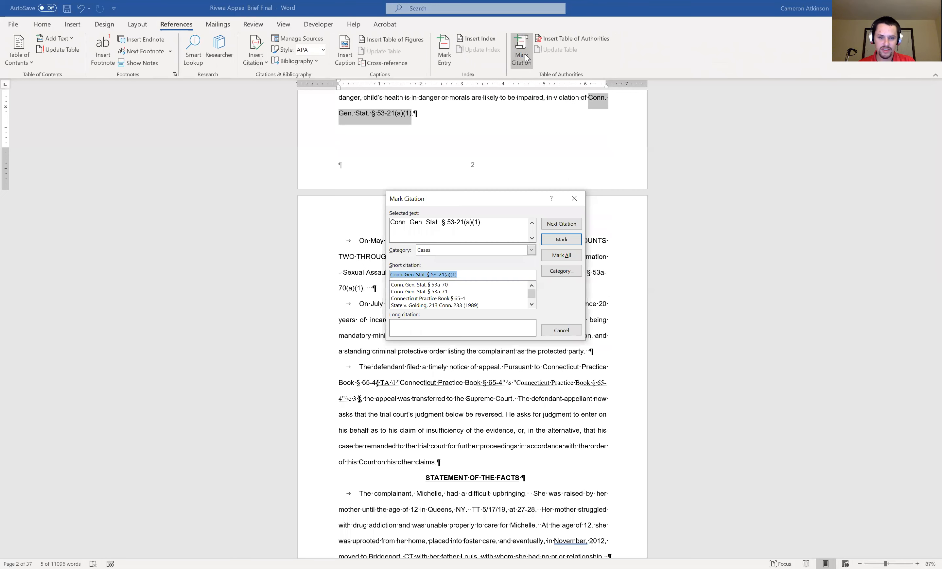
left_click(430, 252)
left_click(428, 266)
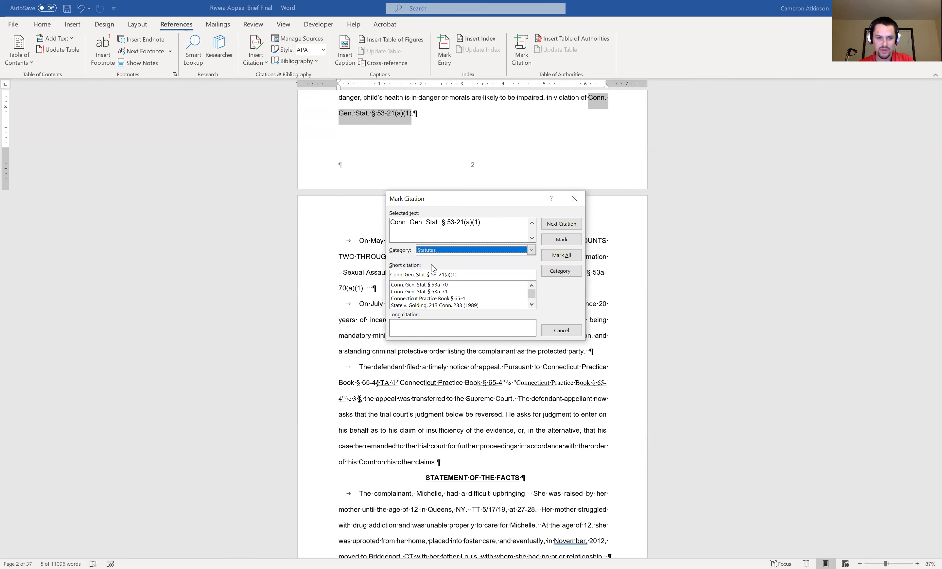
Step: Shorten the selected text and short citation to "Conn. Gen. Stat. § 53-21", mark the single citation and close the dialog
left_click(480, 223)
key("BackSpace")
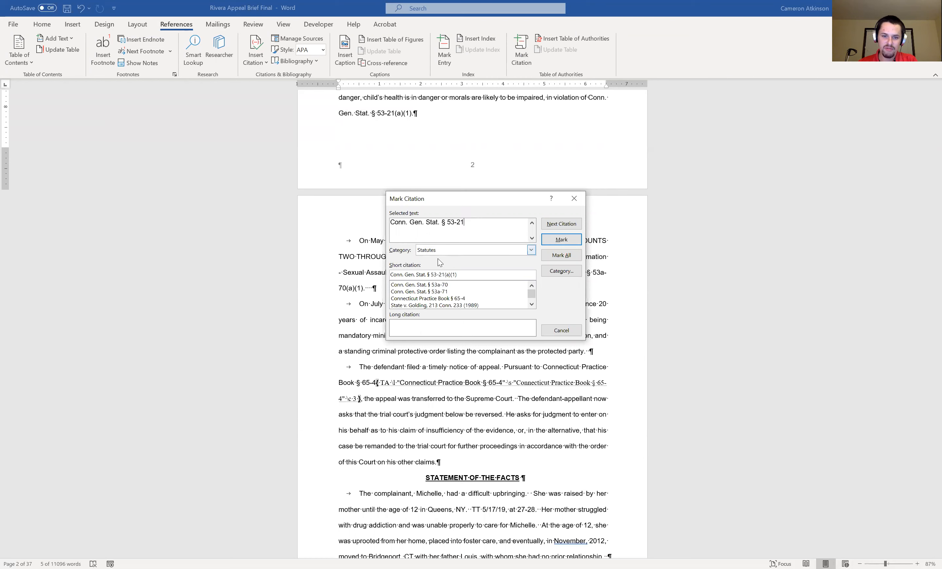
left_click(463, 274)
key("BackSpace")
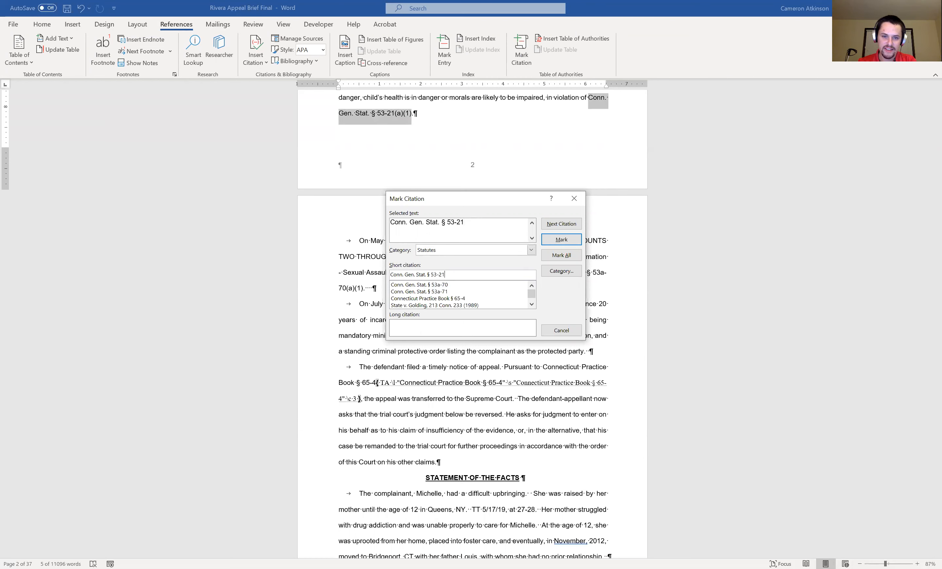
left_click(555, 240)
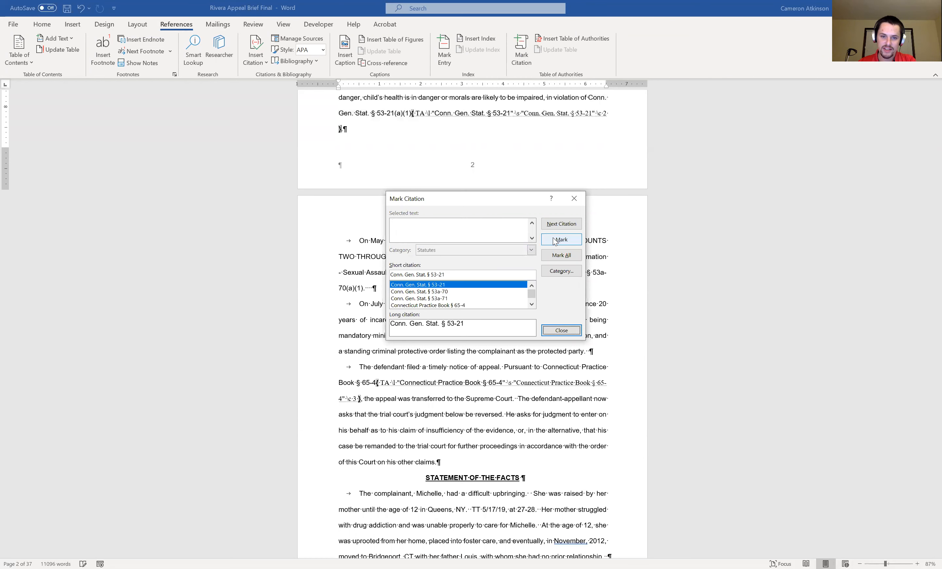
left_click(560, 331)
Step: Update the Statutes section of the table of authorities on page 1 to include the § 53-21 citation
scroll(560, 322, "up", 20)
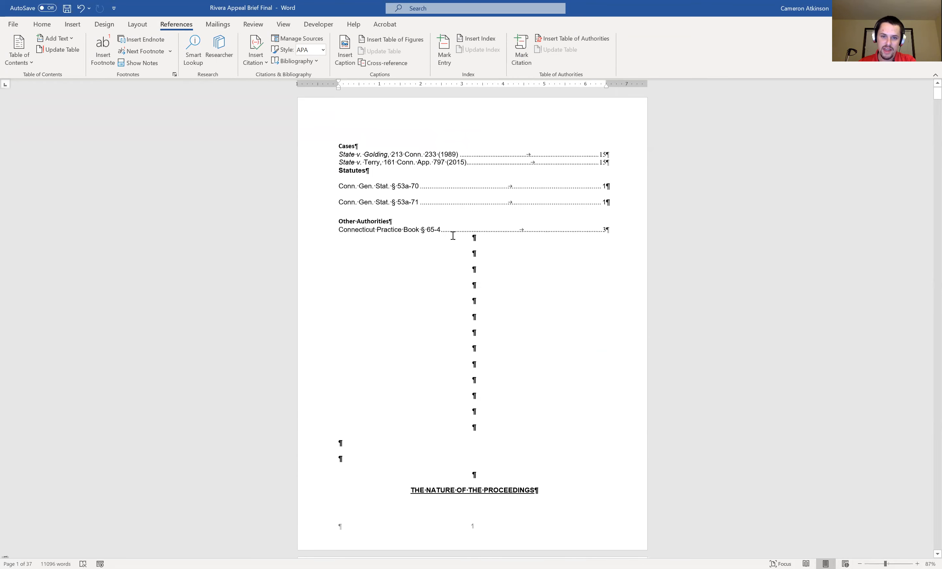
left_click(444, 203)
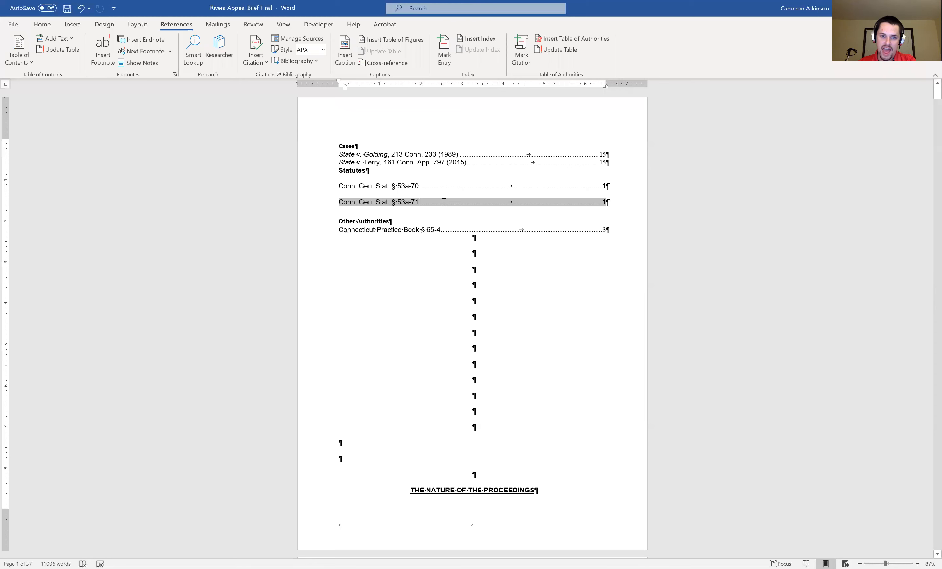
key("F9")
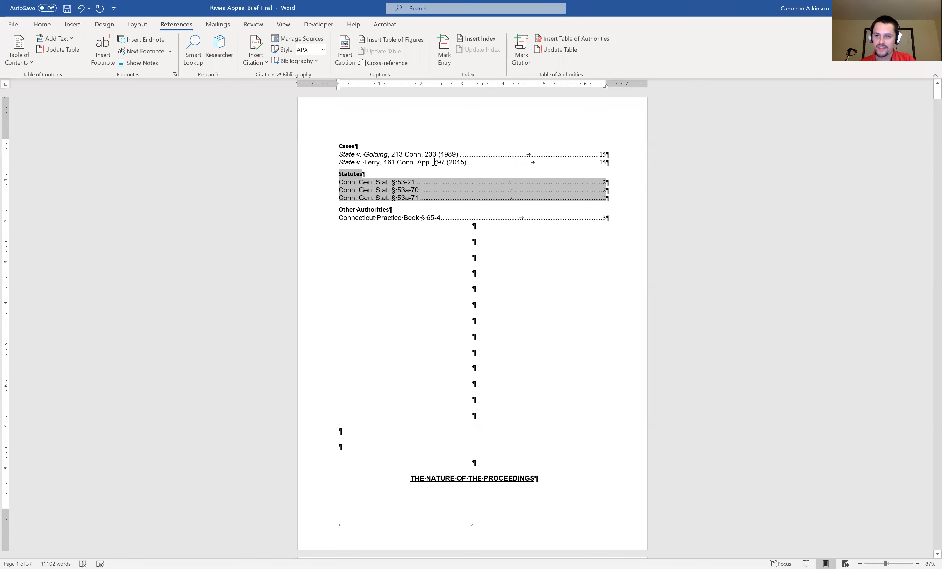